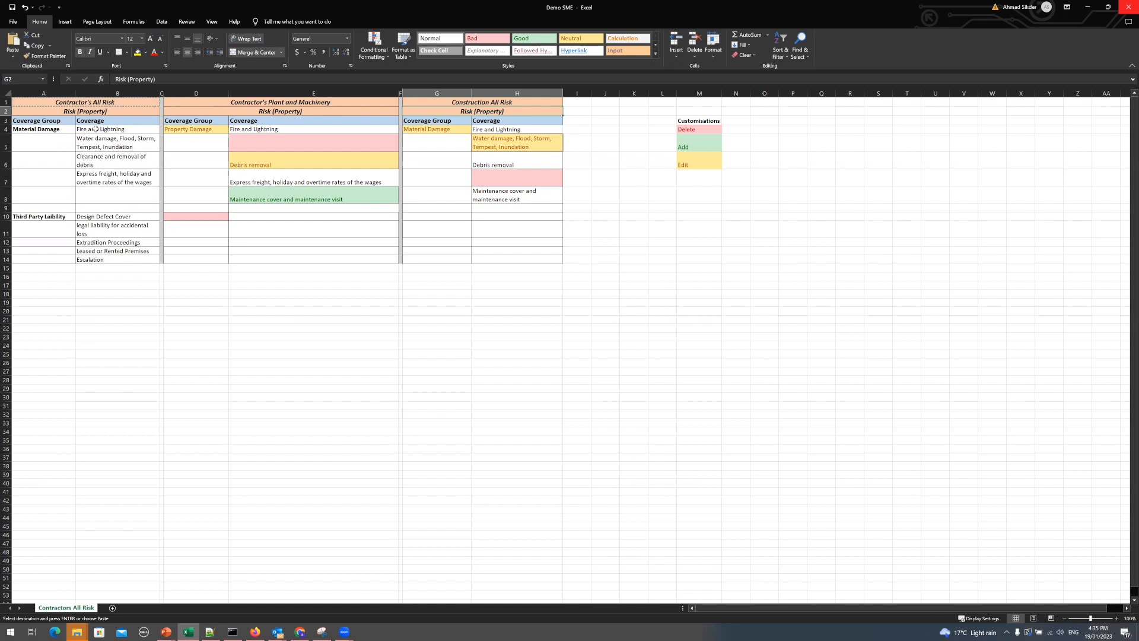
Step: Examine the coverage groups and coverages of the three contractor and construction products, including their customisations, in the Contractors All Risk sheet
{"action": "left_click_drag", "start_coordinate": [118, 131], "coordinate": [109, 180]}
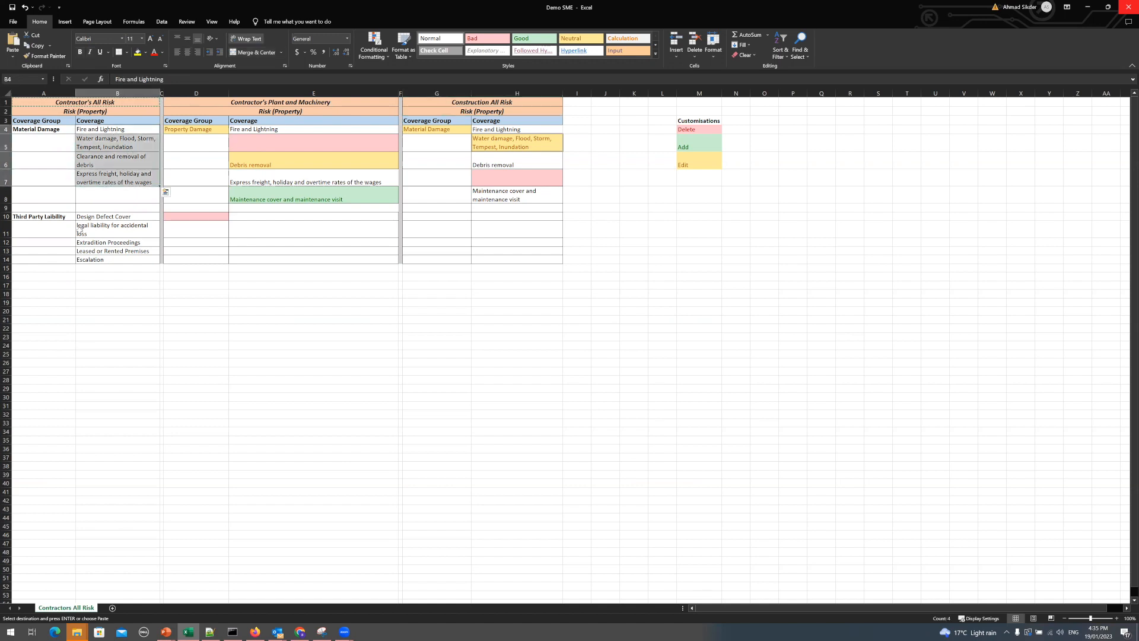
{"action": "left_click_drag", "start_coordinate": [96, 218], "coordinate": [106, 262]}
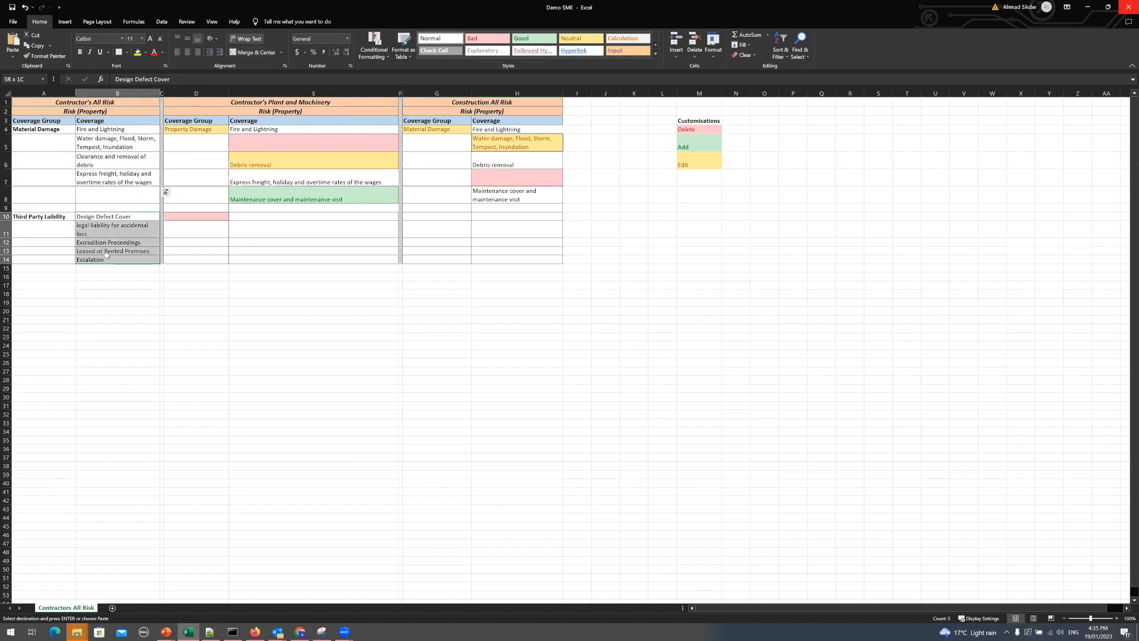
{"action": "left_click", "coordinate": [246, 231]}
{"action": "left_click", "coordinate": [202, 182]}
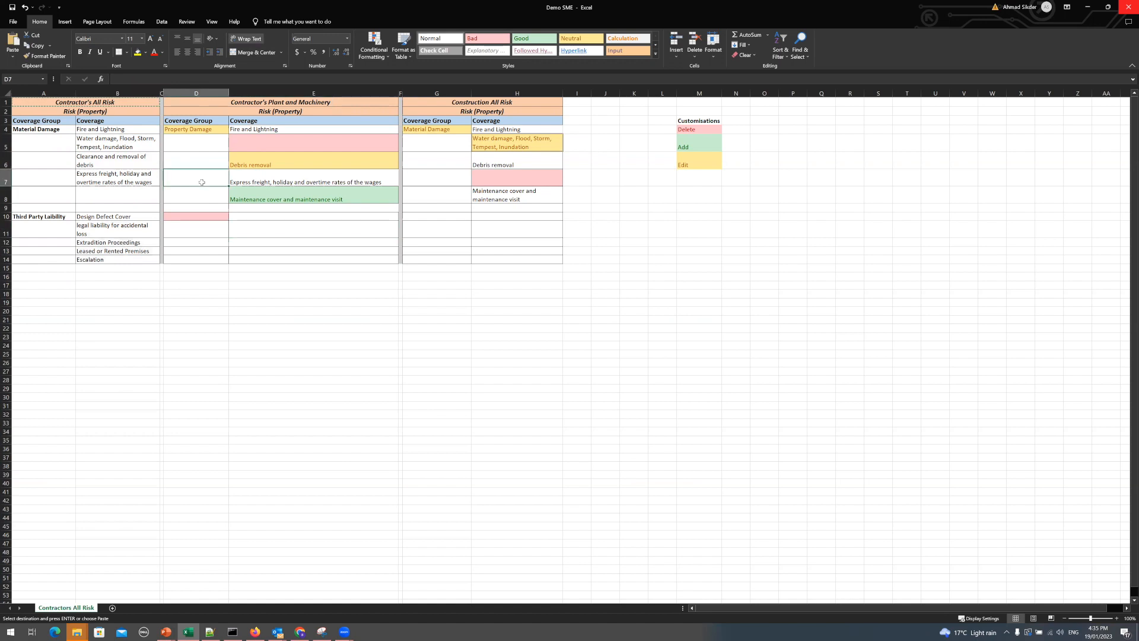
{"action": "left_click", "coordinate": [51, 131]}
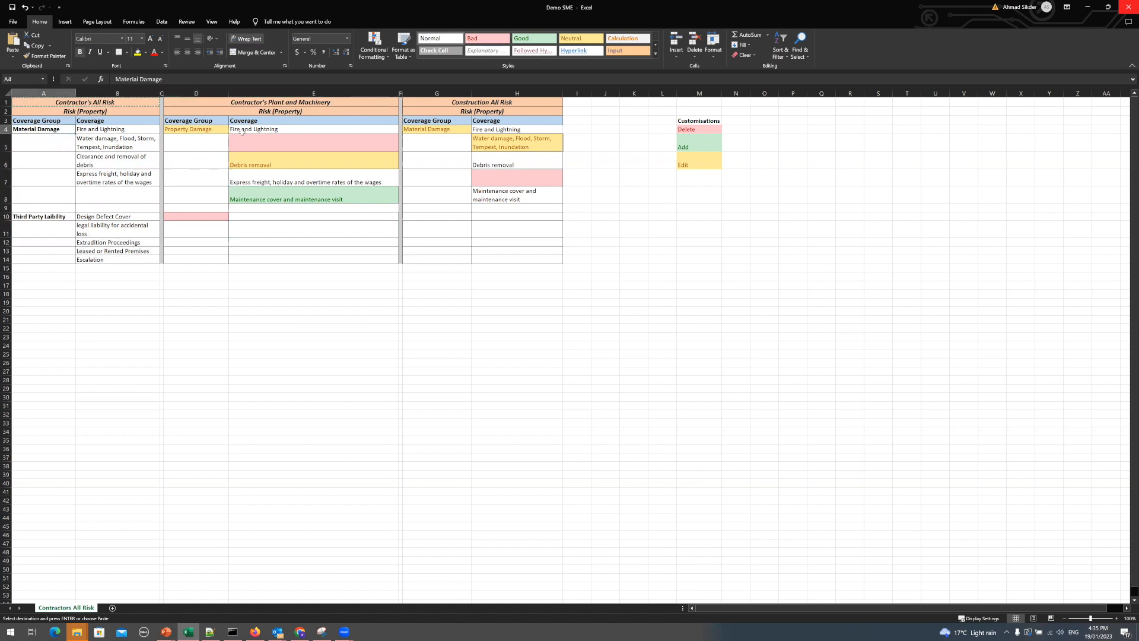
{"action": "left_click", "coordinate": [282, 131]}
{"action": "left_click", "coordinate": [522, 130]}
{"action": "left_click", "coordinate": [513, 193]}
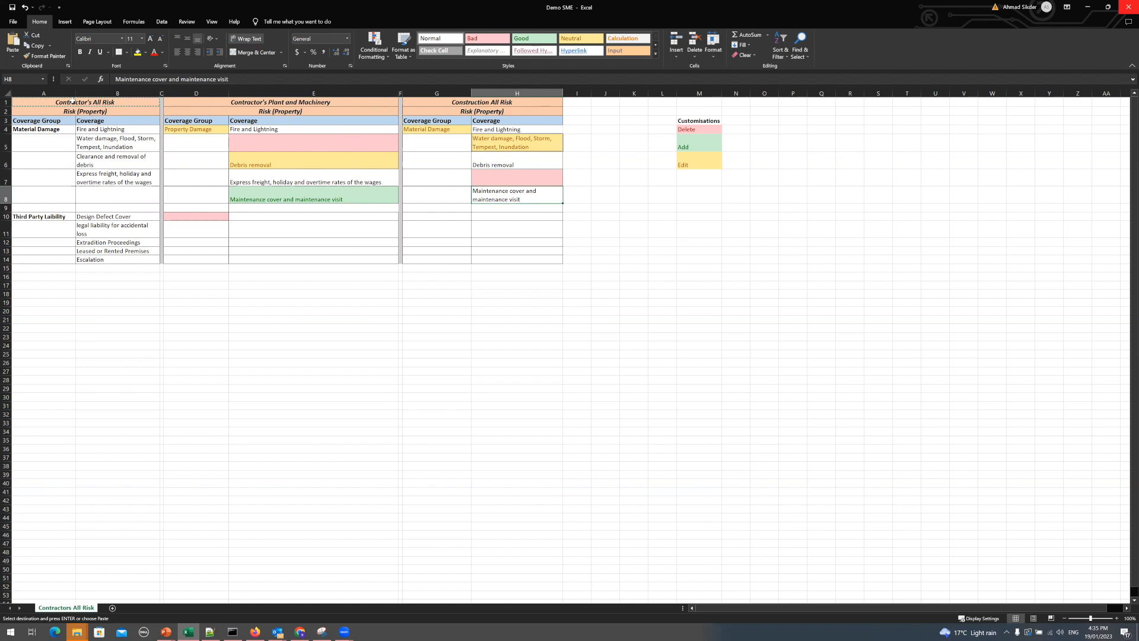
{"action": "left_click", "coordinate": [93, 104]}
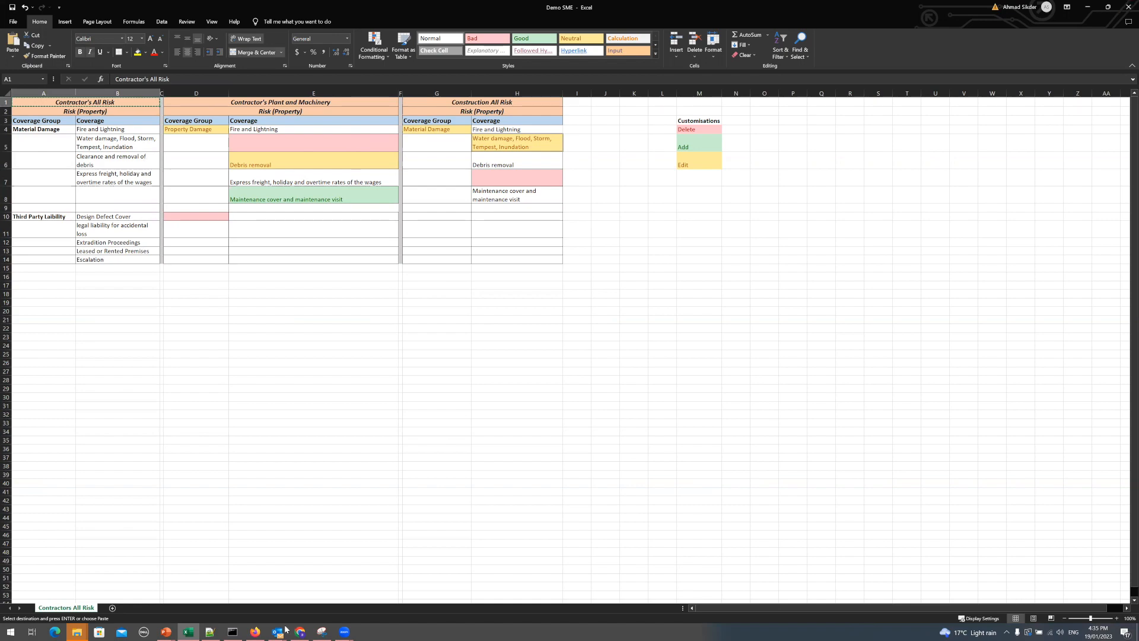
Step: Switch to the InsureMO product catalog in Firefox and start creating a new product
{"action": "left_click", "coordinate": [255, 631]}
{"action": "scroll", "coordinate": [1099, 252], "scroll_direction": "up", "scroll_amount": 3}
{"action": "left_click", "coordinate": [1060, 86]}
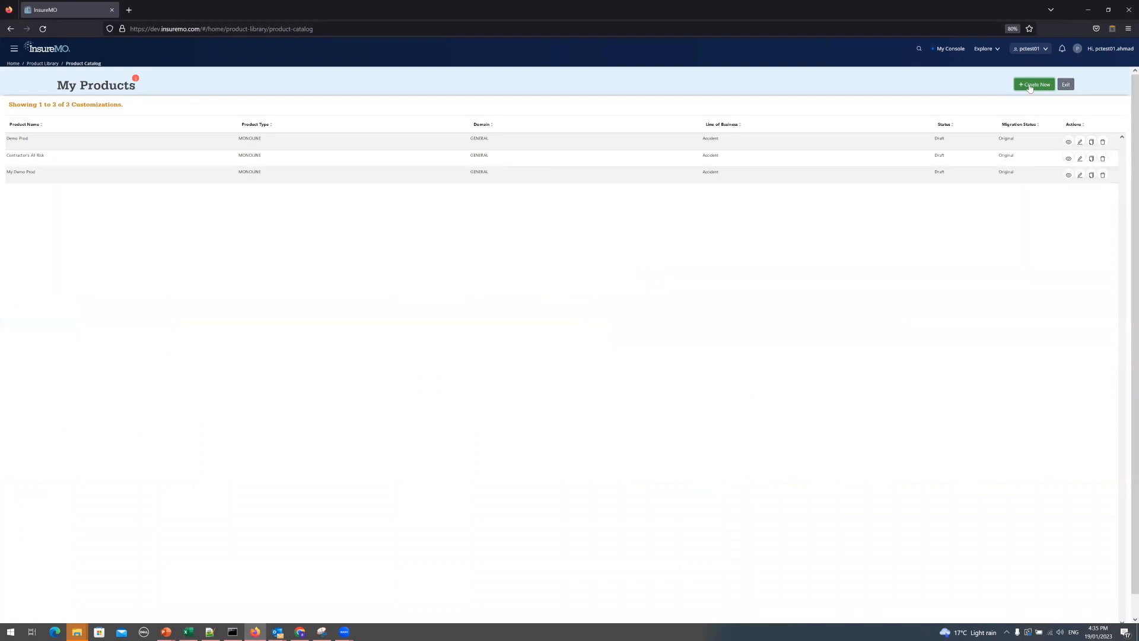
{"action": "left_click", "coordinate": [1030, 87]}
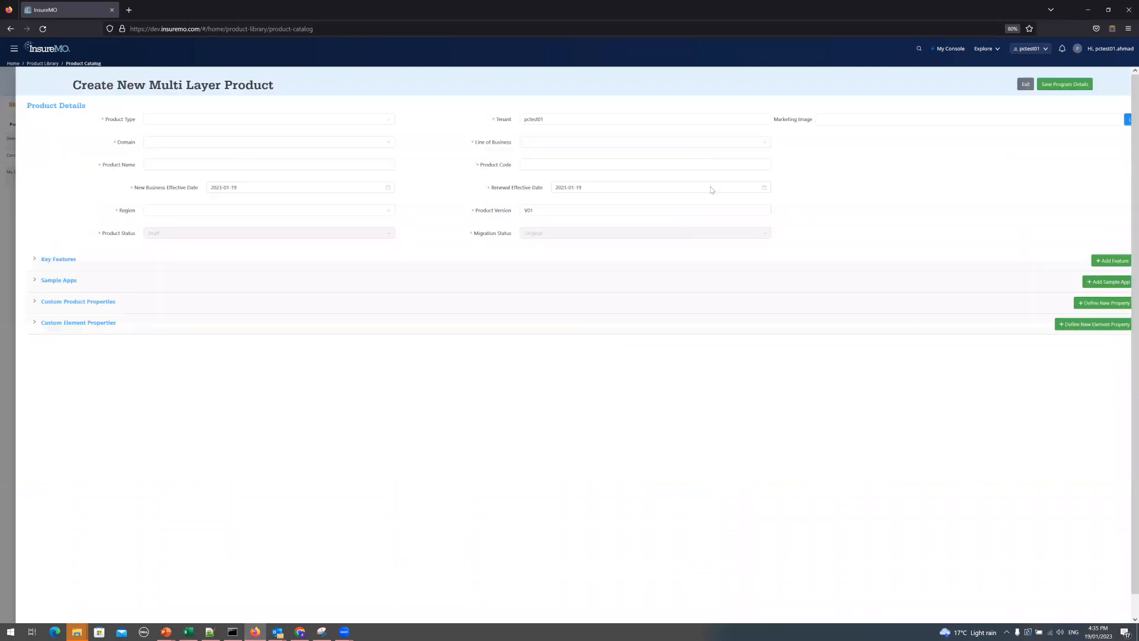
Step: Set the product type to Monoline, the domain to General Insurance and the line of business to Accident
{"action": "left_click", "coordinate": [175, 121]}
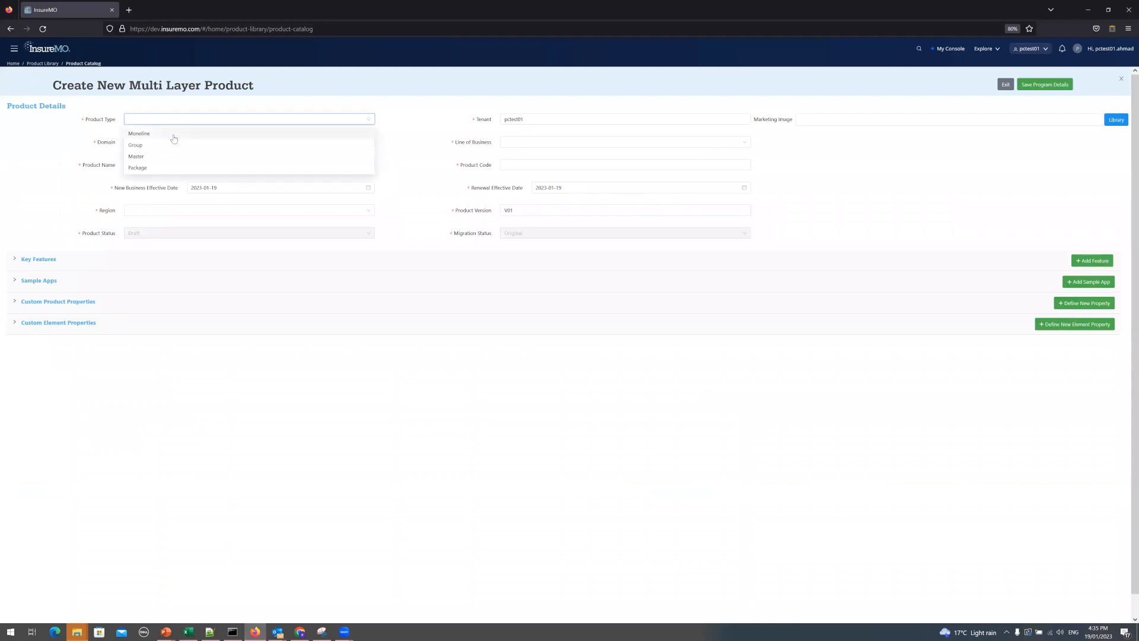
{"action": "left_click", "coordinate": [154, 145]}
{"action": "left_click", "coordinate": [153, 144]}
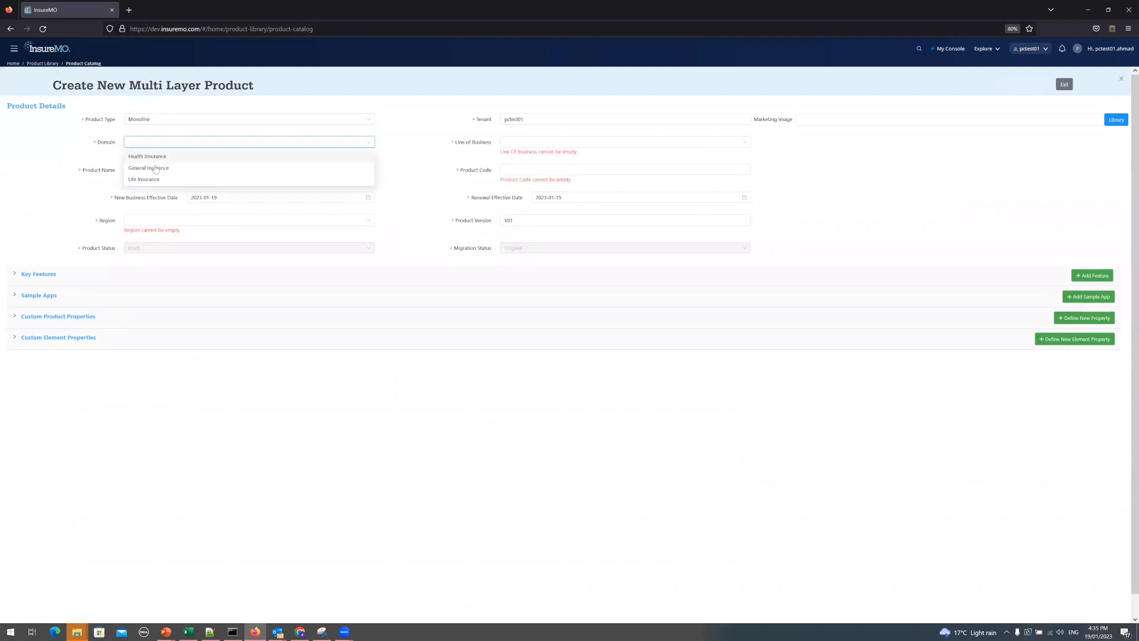
{"action": "left_click", "coordinate": [154, 168]}
{"action": "left_click", "coordinate": [523, 144]}
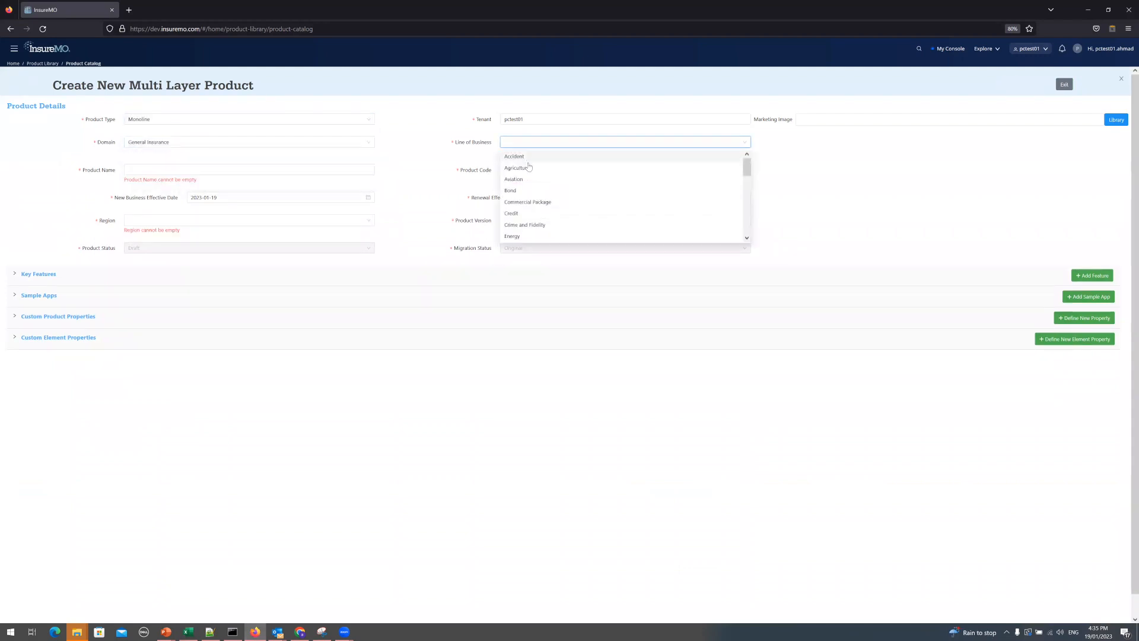
{"action": "left_click", "coordinate": [521, 158]}
Step: Name the product Contractor's All Risk, set its region to Australia and save the program details
{"action": "left_click", "coordinate": [186, 167]}
{"action": "type", "text": "Contractor's All Risk"}
{"action": "left_click", "coordinate": [253, 191]}
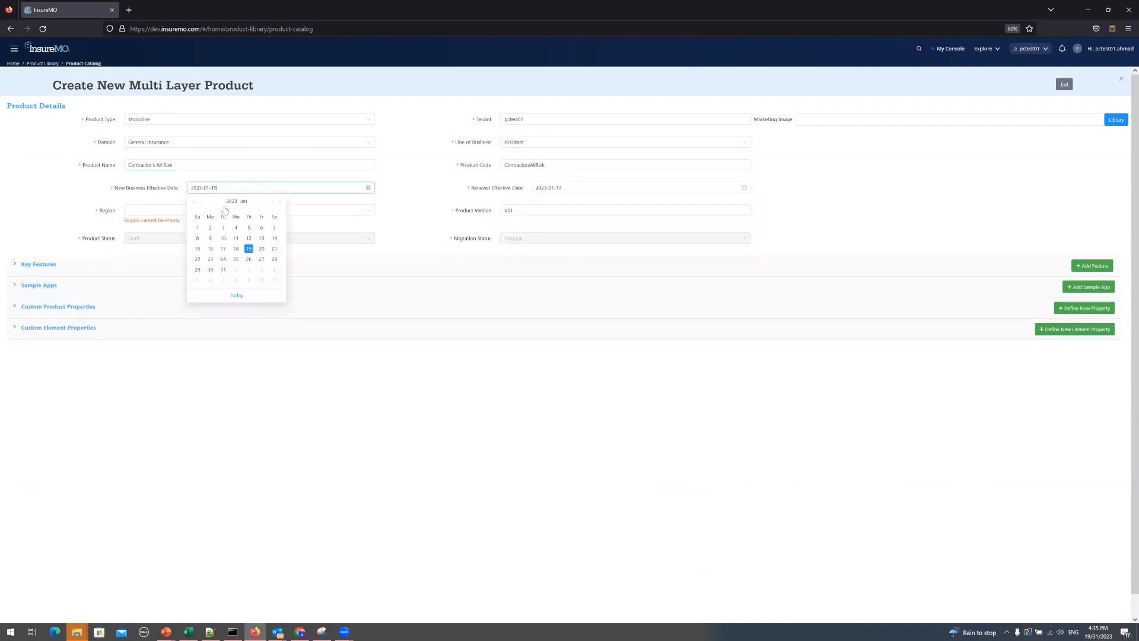
{"action": "left_click", "coordinate": [149, 208]}
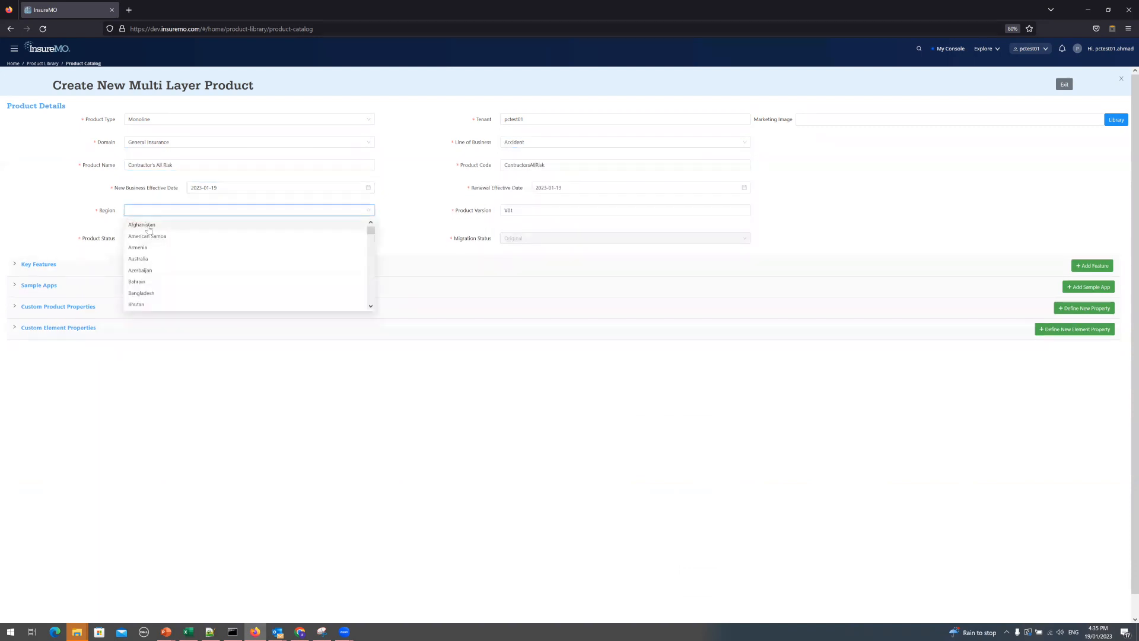
{"action": "left_click", "coordinate": [151, 258]}
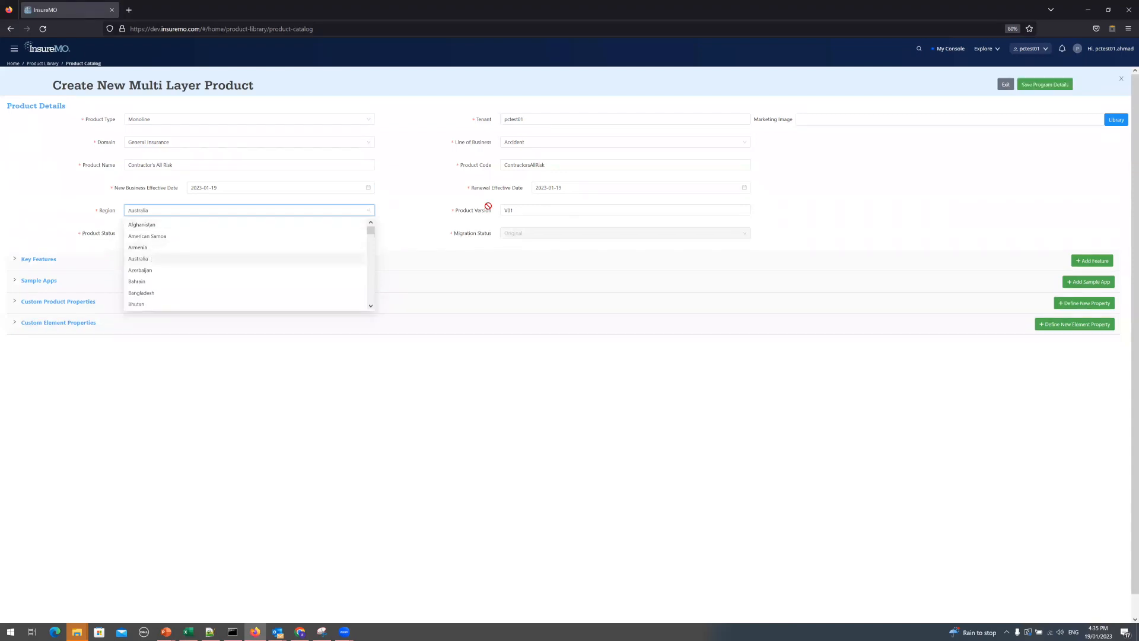
{"action": "left_click", "coordinate": [1045, 85]}
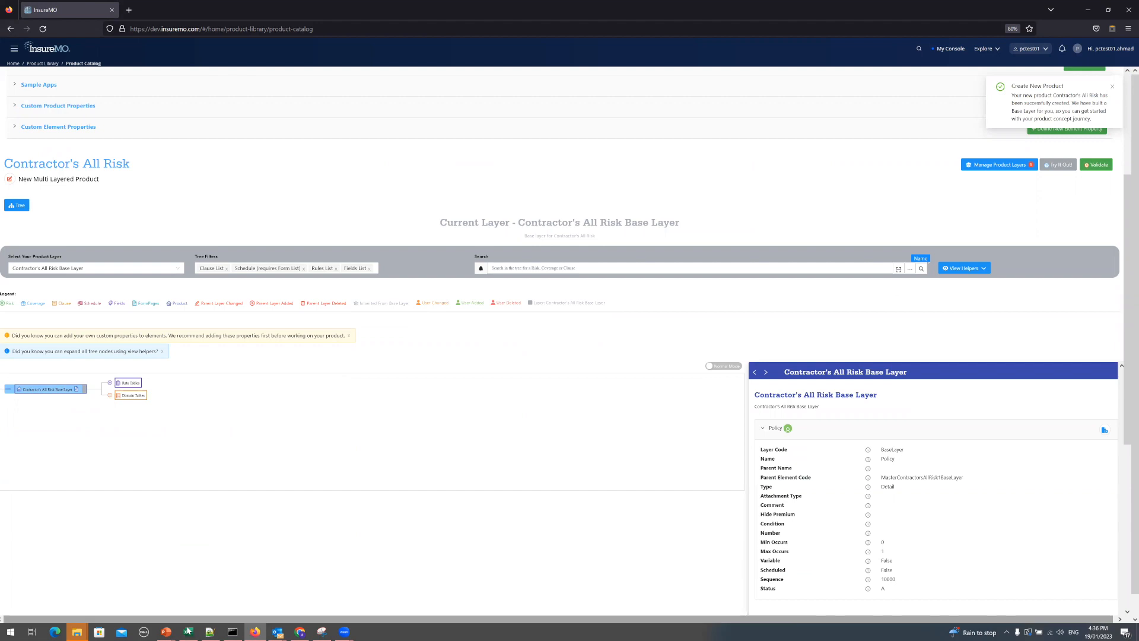
Step: Check the product's risk in the Excel sheet, and add a risk named Property with description Desc under the base layer in InsureMO
{"action": "mouse_move", "coordinate": [188, 631]}
{"action": "left_click", "coordinate": [197, 592]}
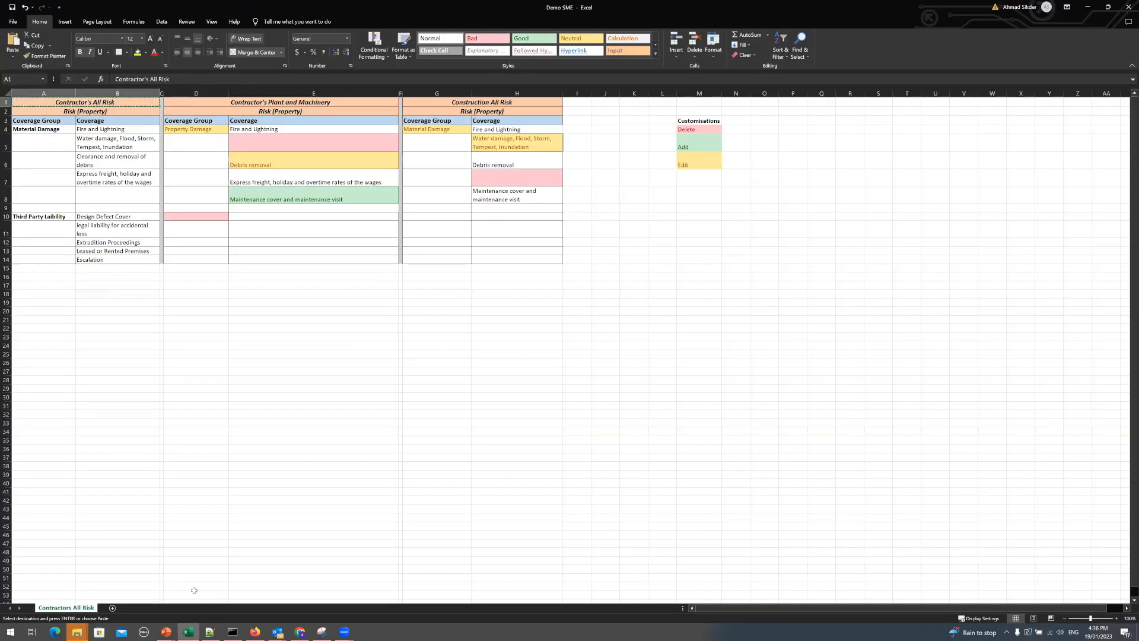
{"action": "left_click", "coordinate": [94, 112]}
{"action": "key", "text": "alt+Tab"}
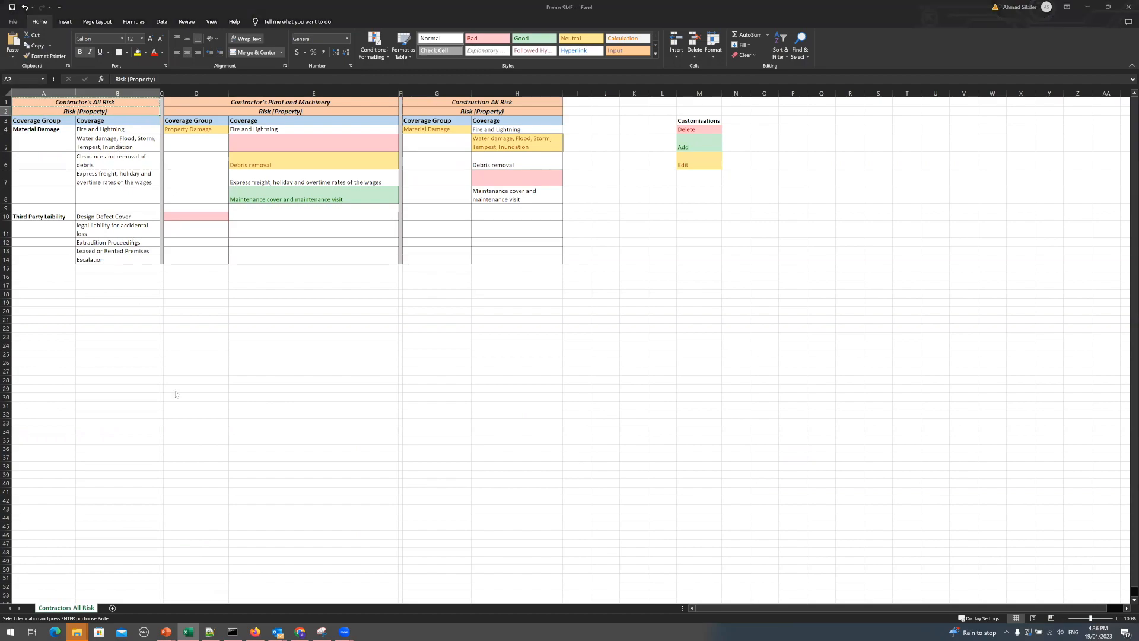
{"action": "right_click", "coordinate": [53, 391]}
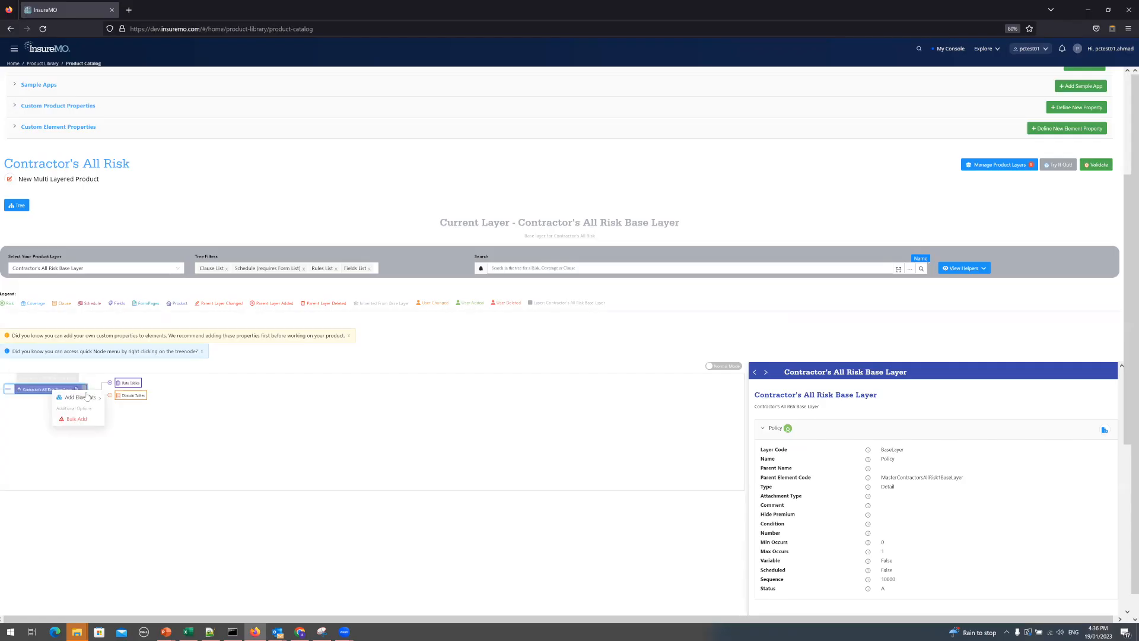
{"action": "mouse_move", "coordinate": [92, 397]}
{"action": "left_click", "coordinate": [140, 422]}
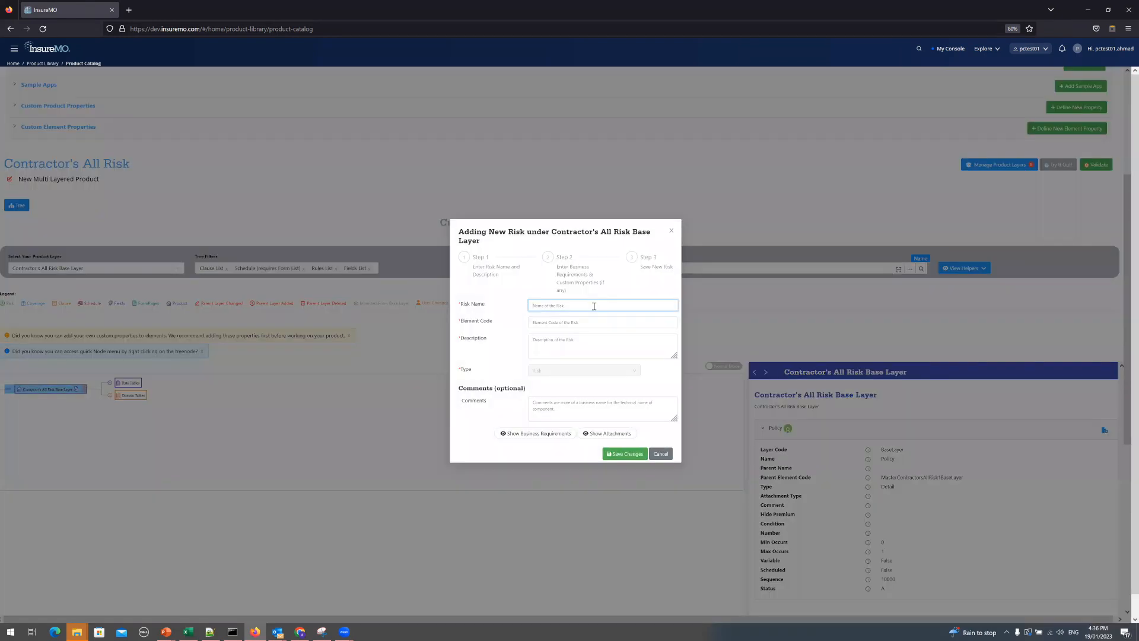
{"action": "type", "text": "Property"}
{"action": "left_click", "coordinate": [584, 347]}
{"action": "type", "text": "Desc"}
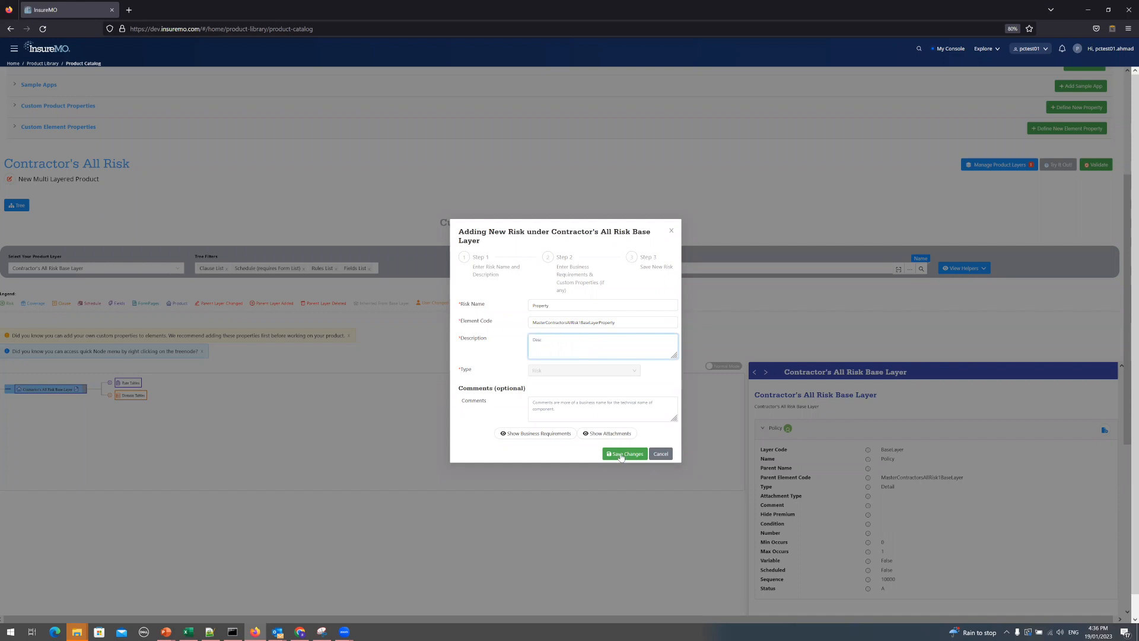
{"action": "left_click", "coordinate": [621, 455]}
{"action": "left_click", "coordinate": [622, 454]}
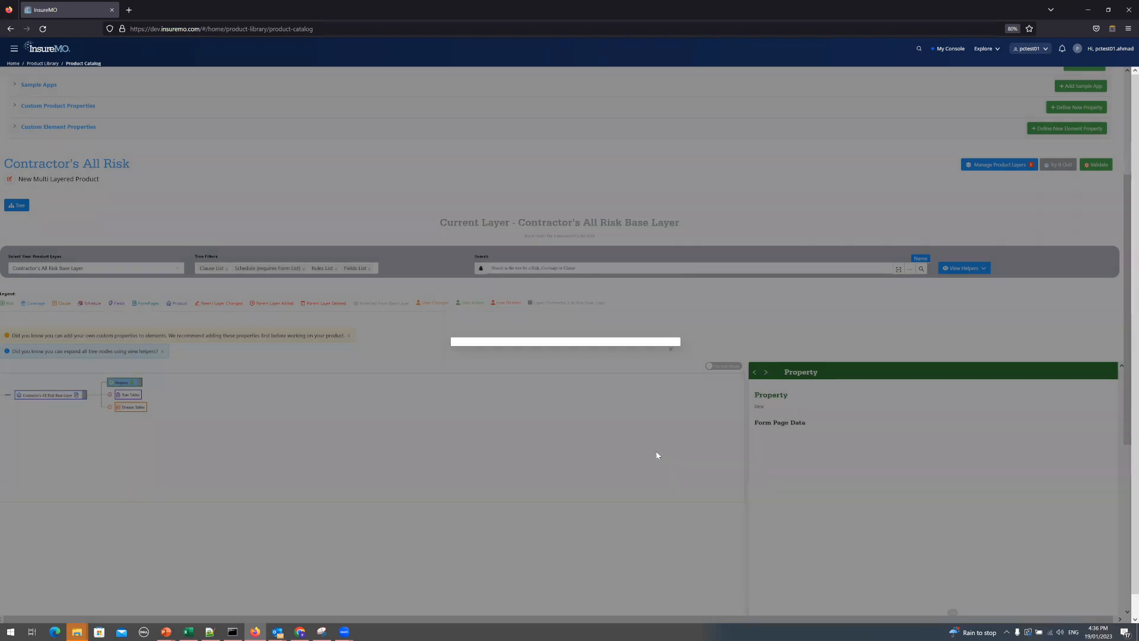
Step: Check the coverage groups in the Excel sheet, and add a Material Damage coverage group with description Desc under the Property risk in InsureMO
{"action": "key", "text": "alt+Tab"}
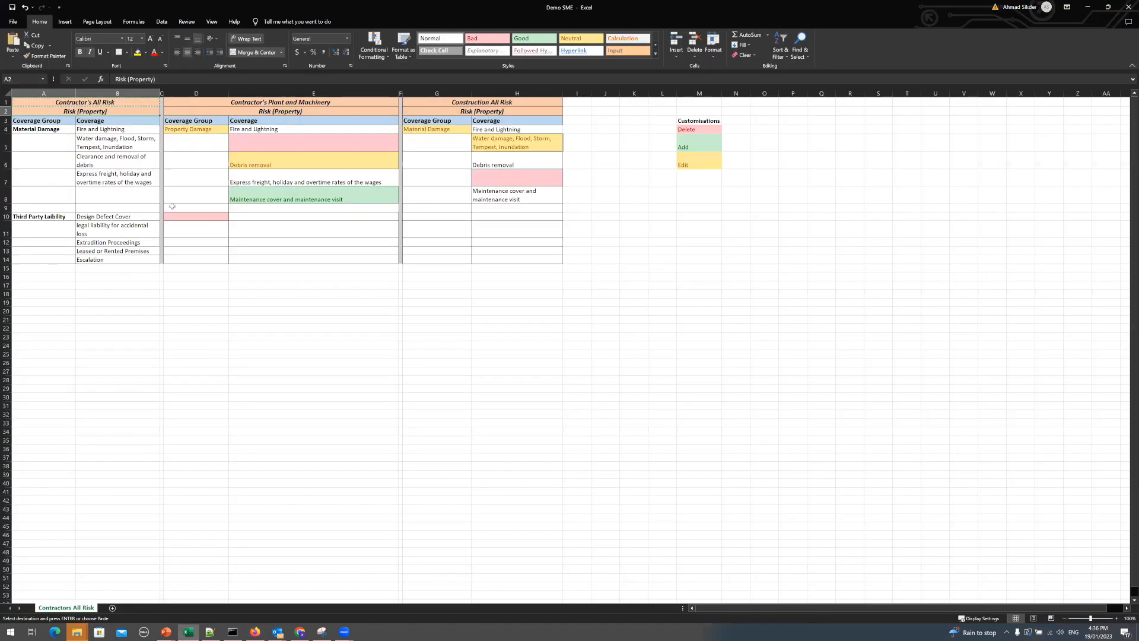
{"action": "left_click", "coordinate": [33, 131]}
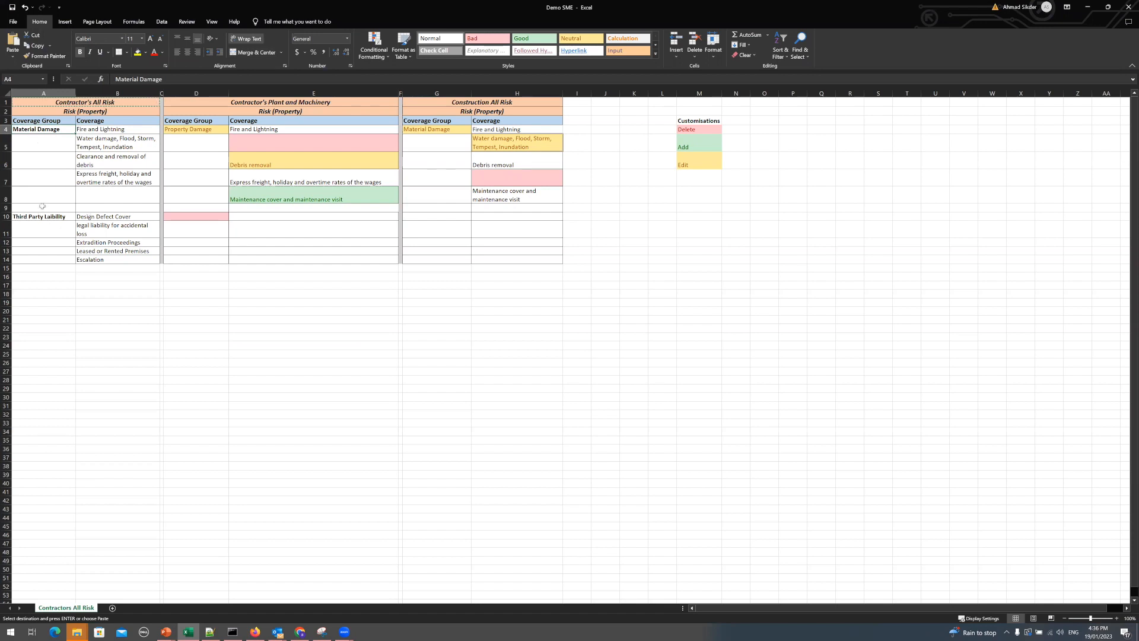
{"action": "left_click", "coordinate": [50, 121]}
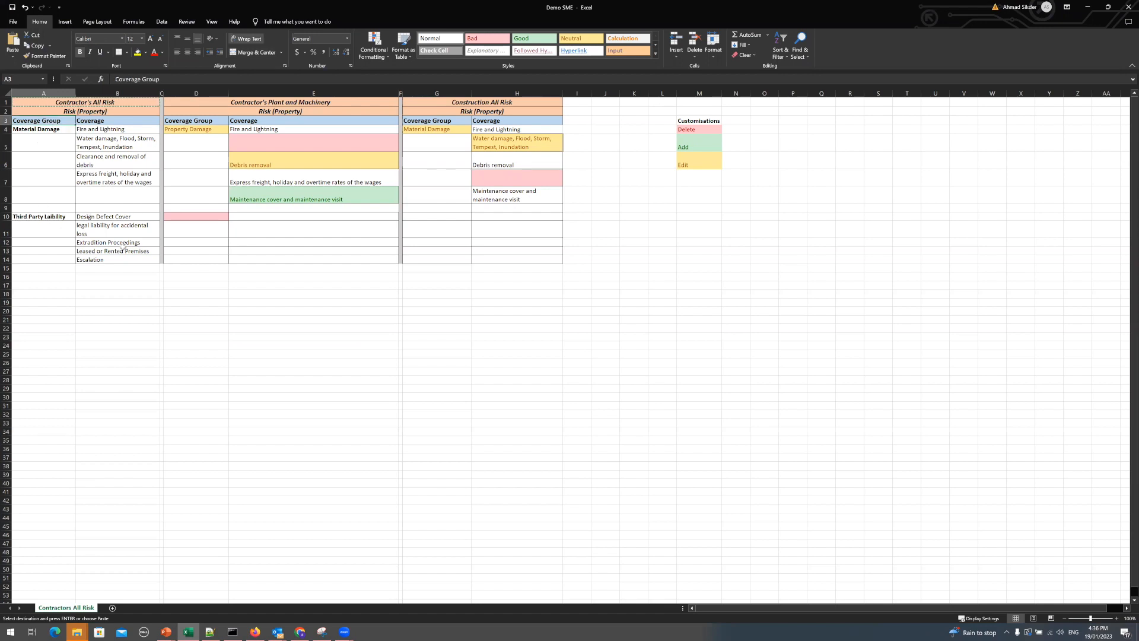
{"action": "key", "text": "alt+Tab"}
{"action": "right_click", "coordinate": [124, 384]}
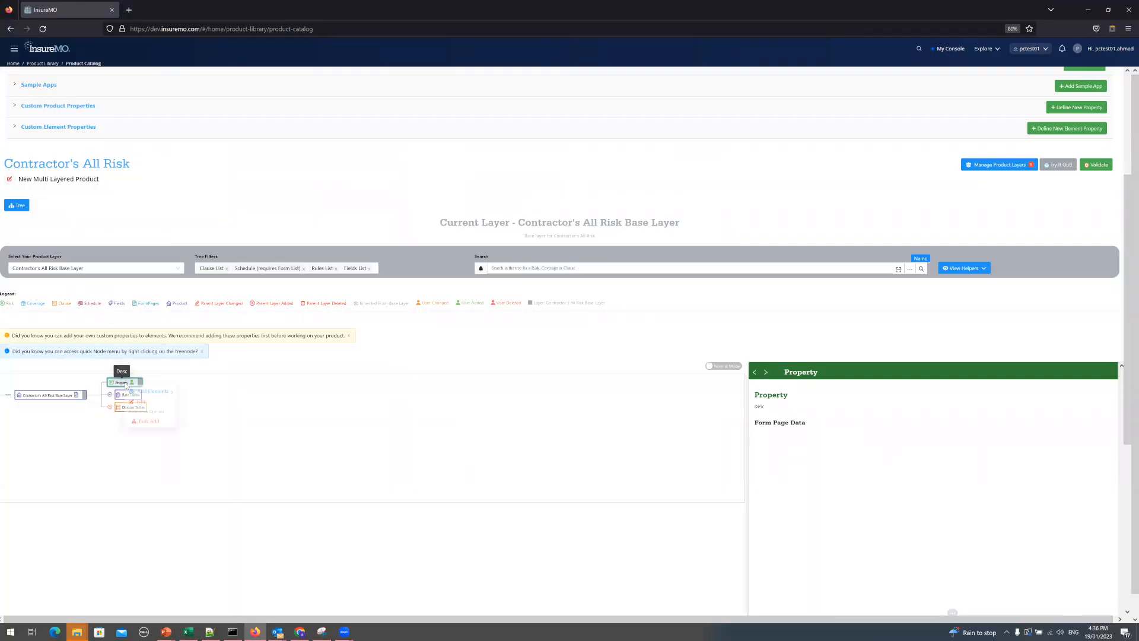
{"action": "mouse_move", "coordinate": [166, 392]}
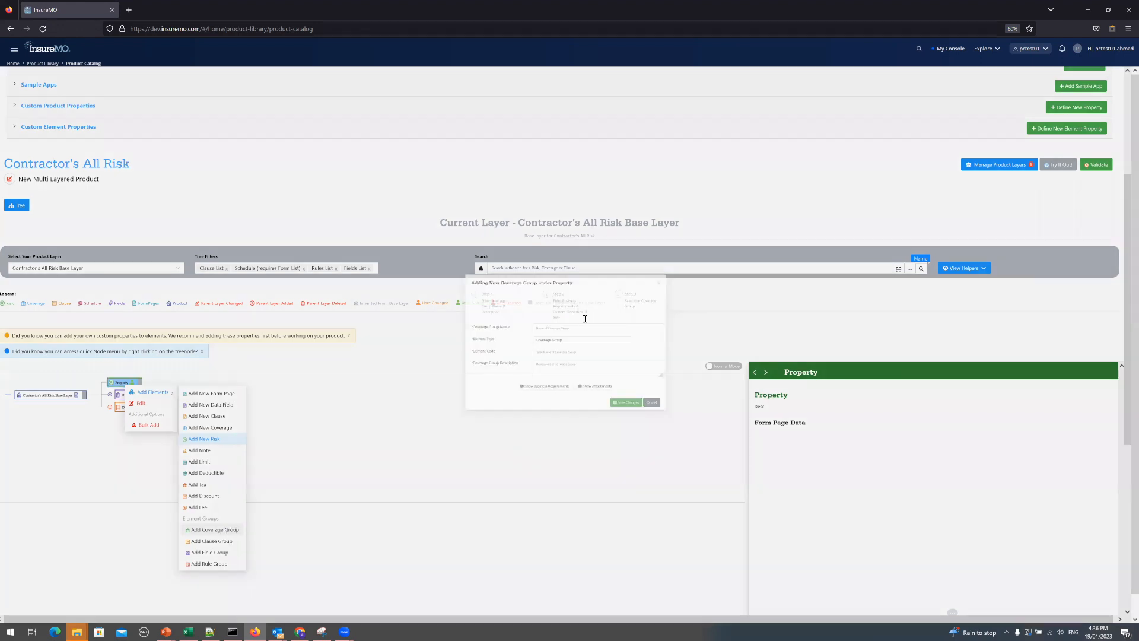
{"action": "left_click", "coordinate": [584, 319]}
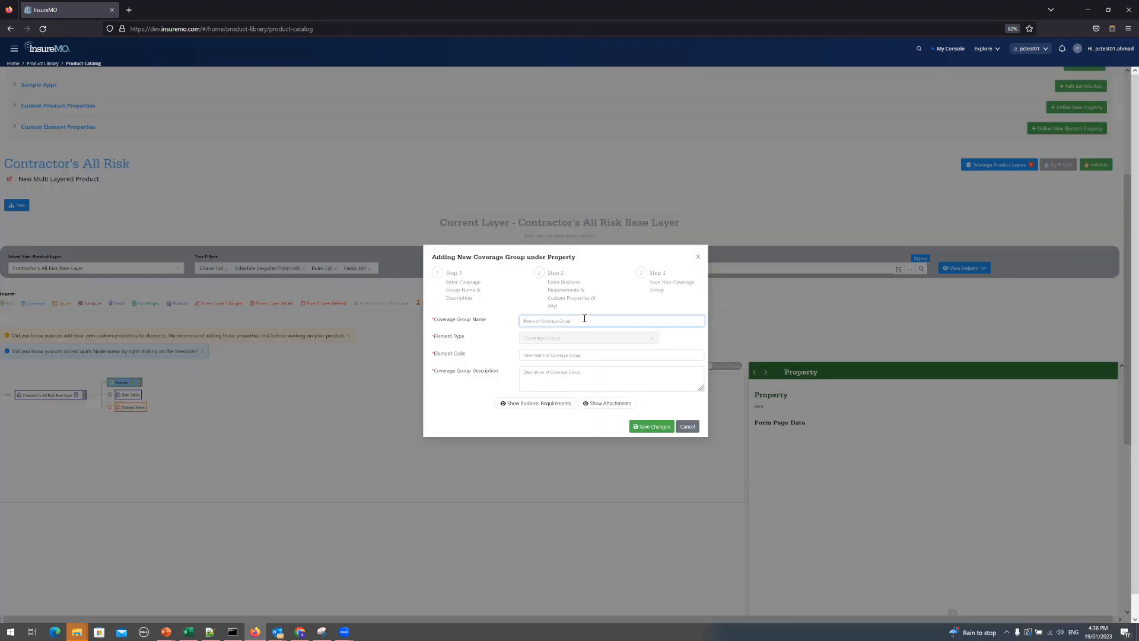
{"action": "type", "text": "Material Damage"}
{"action": "left_click", "coordinate": [569, 376]}
{"action": "type", "text": "Desc"}
{"action": "left_click", "coordinate": [650, 427]}
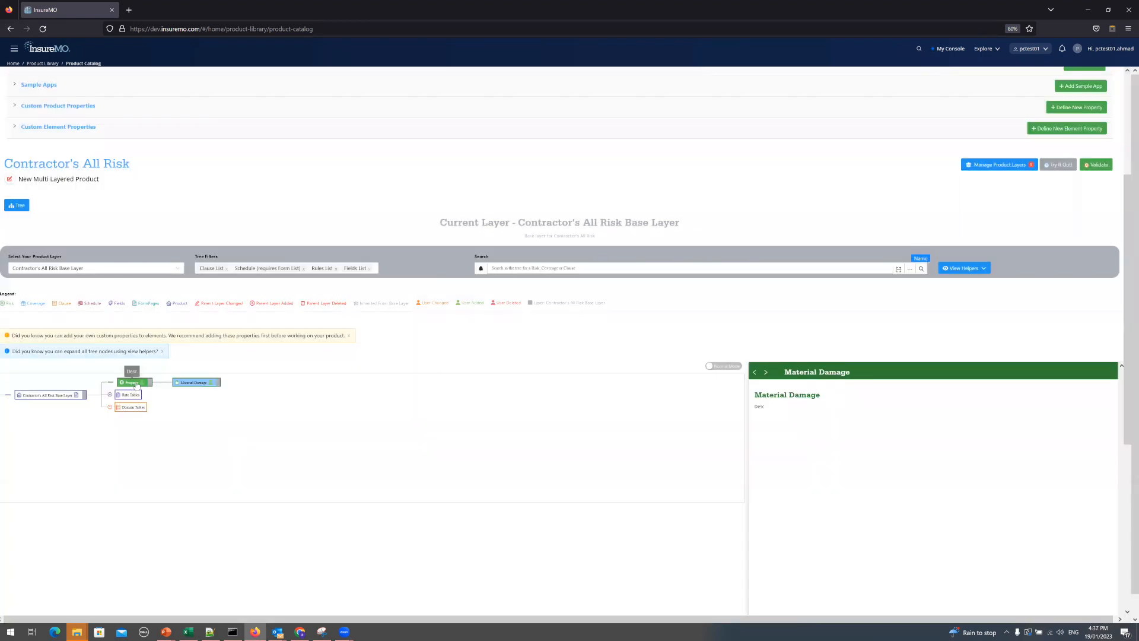
Step: Add a second coverage group named Third Party Liability with description asd under the Property risk
{"action": "left_click", "coordinate": [131, 382]}
{"action": "mouse_move", "coordinate": [167, 397]}
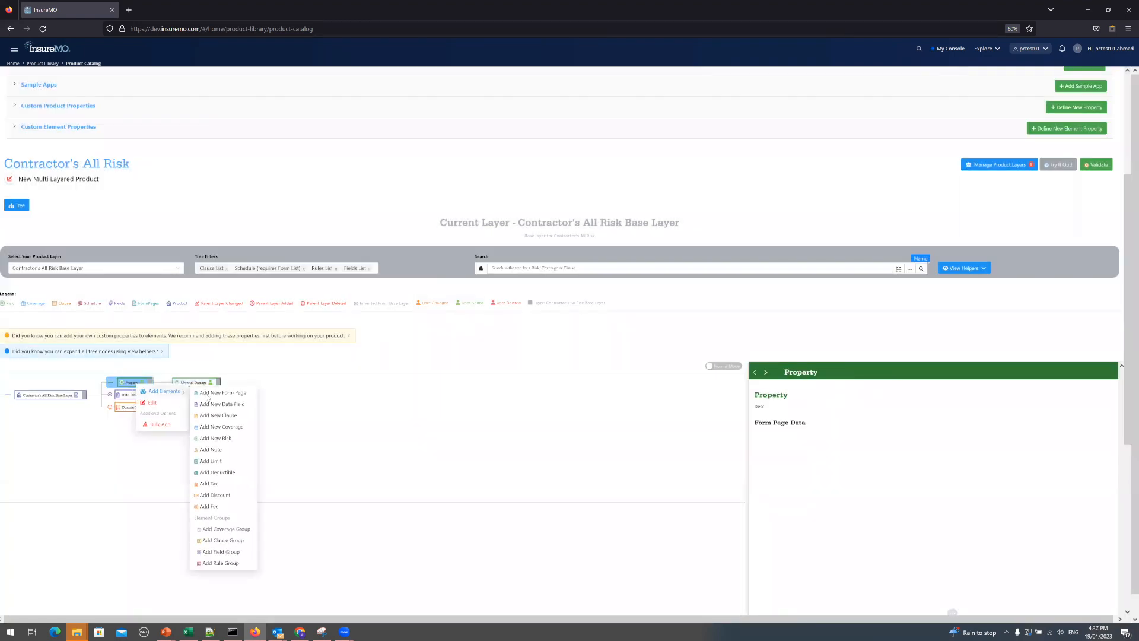
{"action": "left_click", "coordinate": [240, 528]}
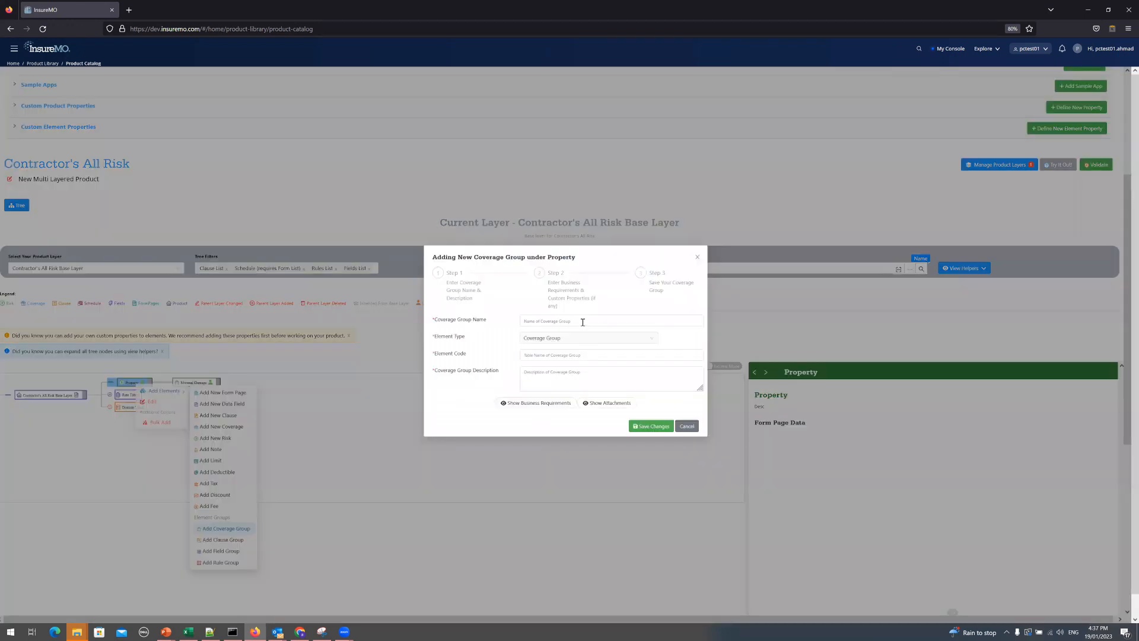
{"action": "left_click", "coordinate": [582, 322]}
{"action": "type", "text": "Thr"}
{"action": "type", "text": "rd Party Liability"}
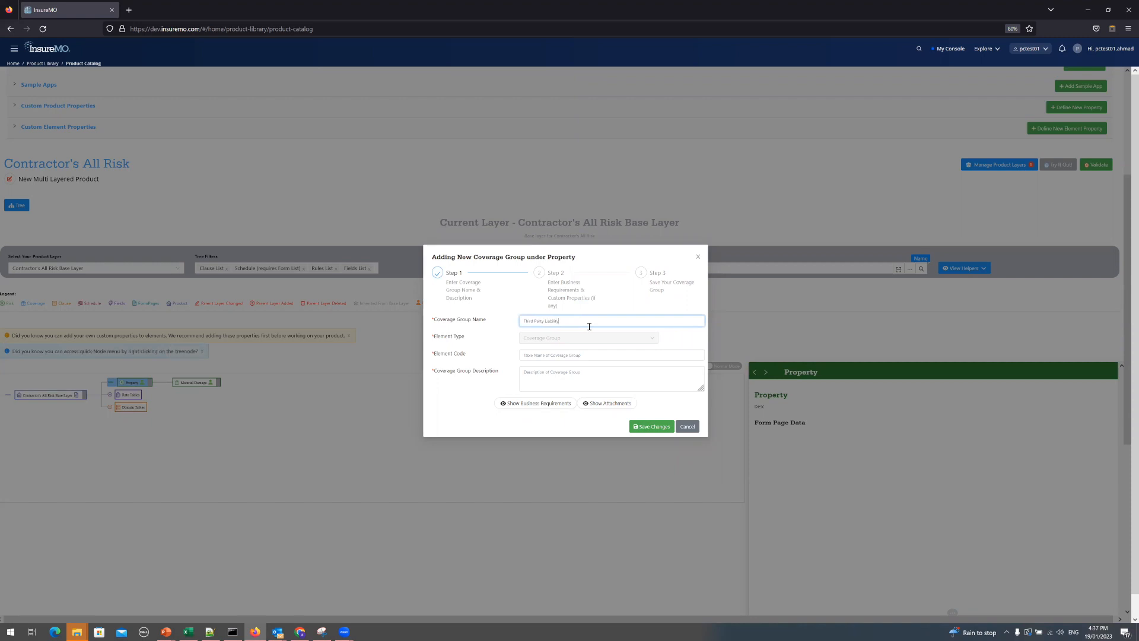
{"action": "left_click", "coordinate": [574, 375]}
{"action": "type", "text": "asd"}
{"action": "left_click", "coordinate": [651, 426]}
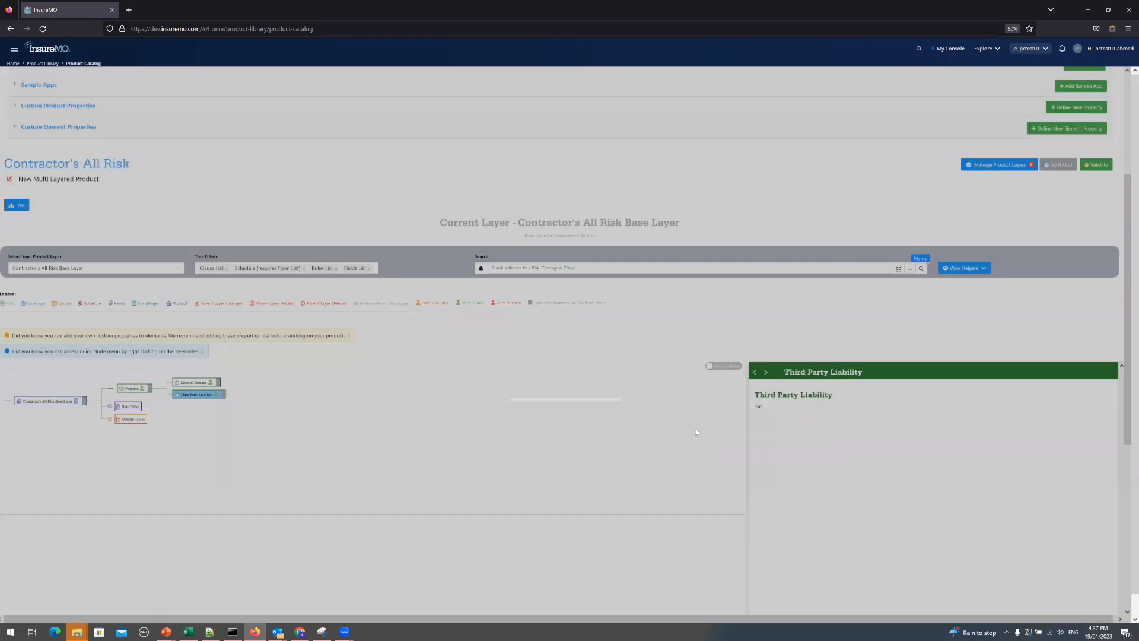
Step: Switch to the Excel sheet, copy the four Contractor's All Risk coverages listed for Material Damage, and return to InsureMO
{"action": "key", "text": "alt+Tab"}
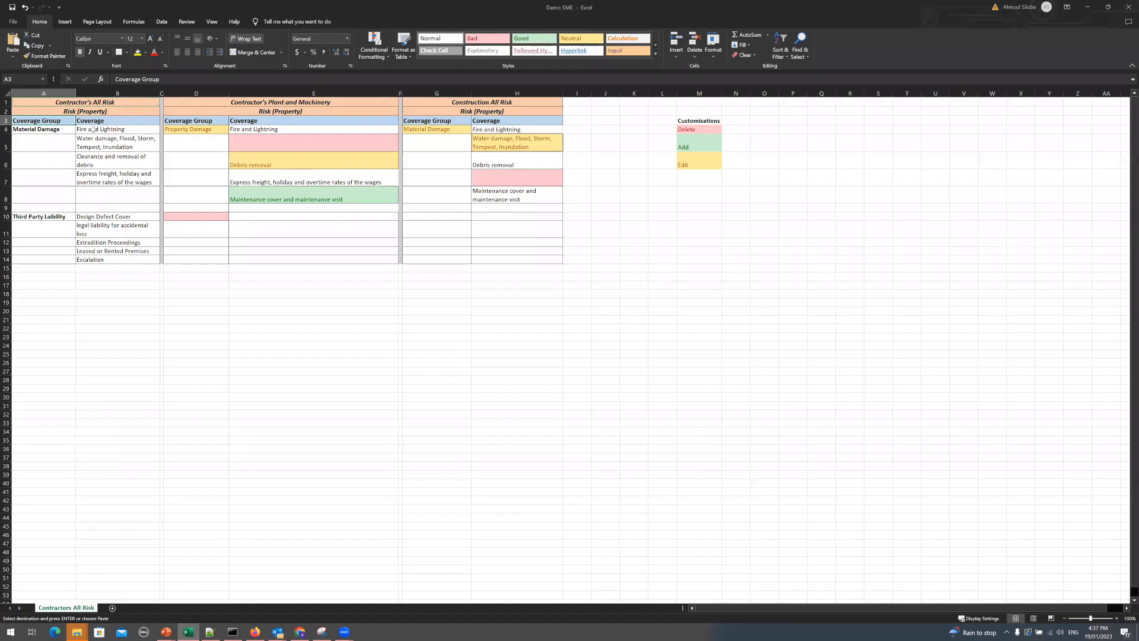
{"action": "left_click_drag", "start_coordinate": [95, 130], "coordinate": [113, 180]}
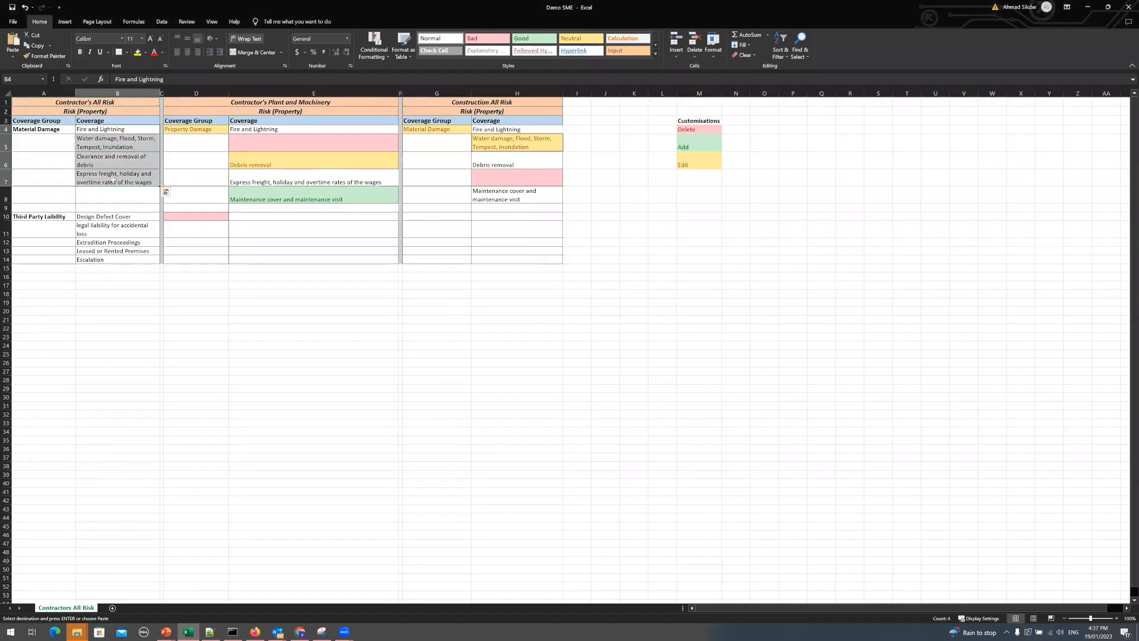
{"action": "key", "text": "alt+Tab"}
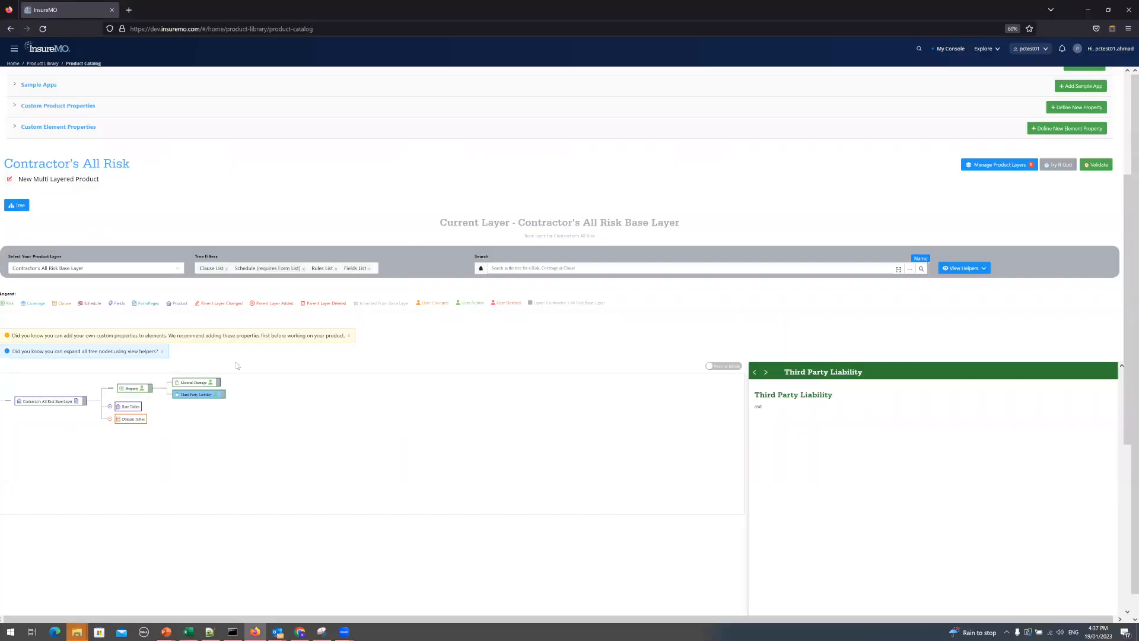
Step: Bulk add the copied names under the Material Damage coverage group as Coverage elements, without a file import or a trailing blank line
{"action": "left_click", "coordinate": [194, 382]}
{"action": "right_click", "coordinate": [197, 385]}
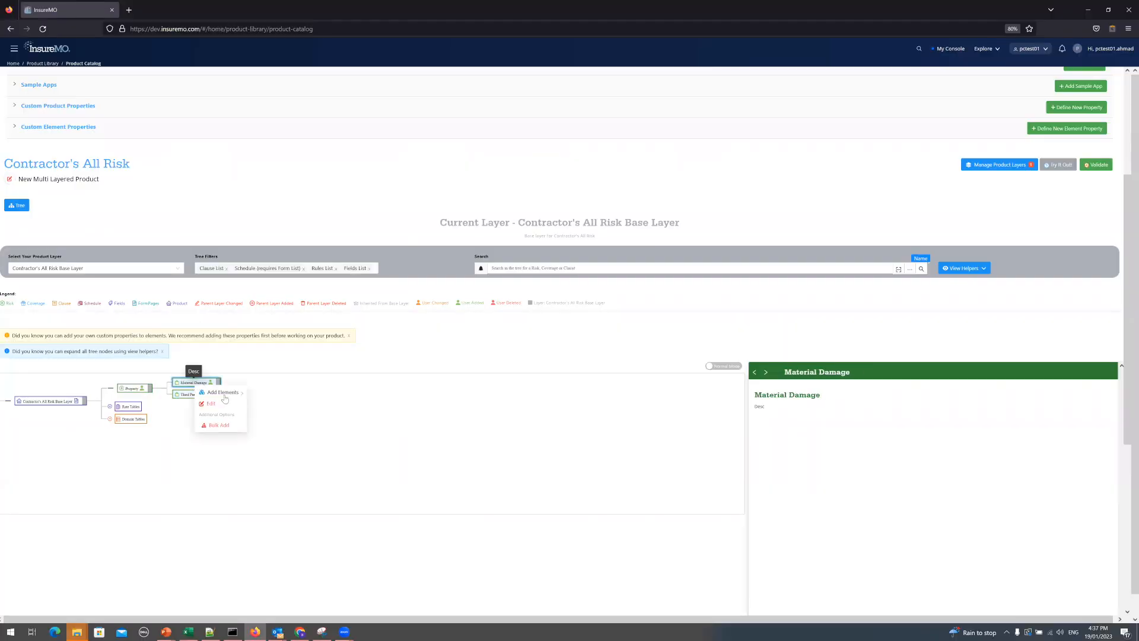
{"action": "left_click", "coordinate": [219, 425]}
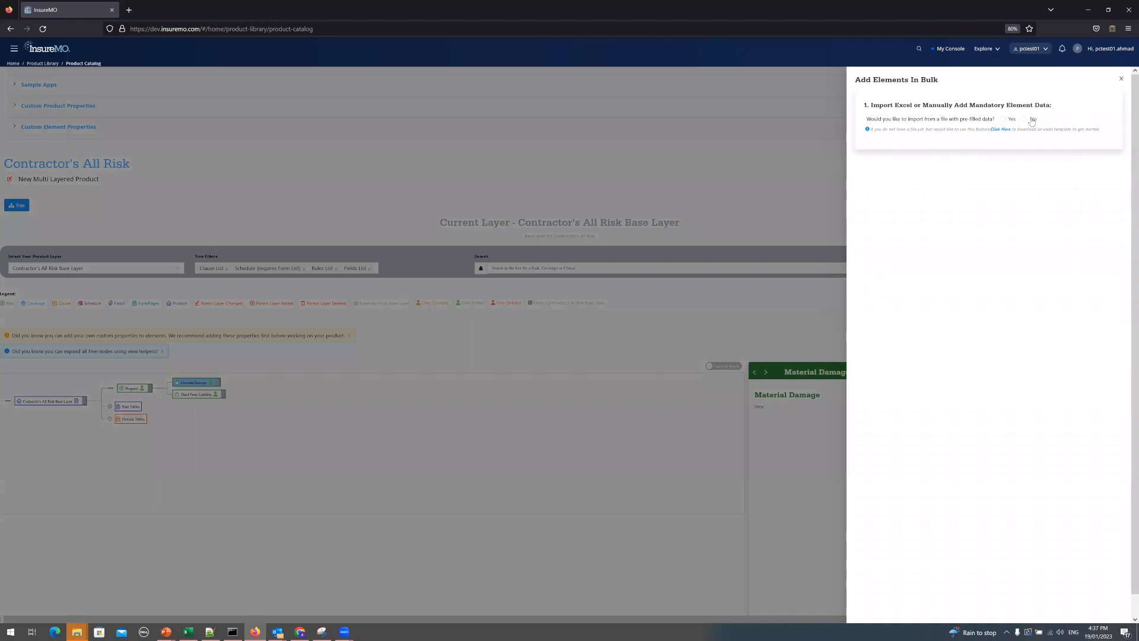
{"action": "left_click", "coordinate": [1032, 120]}
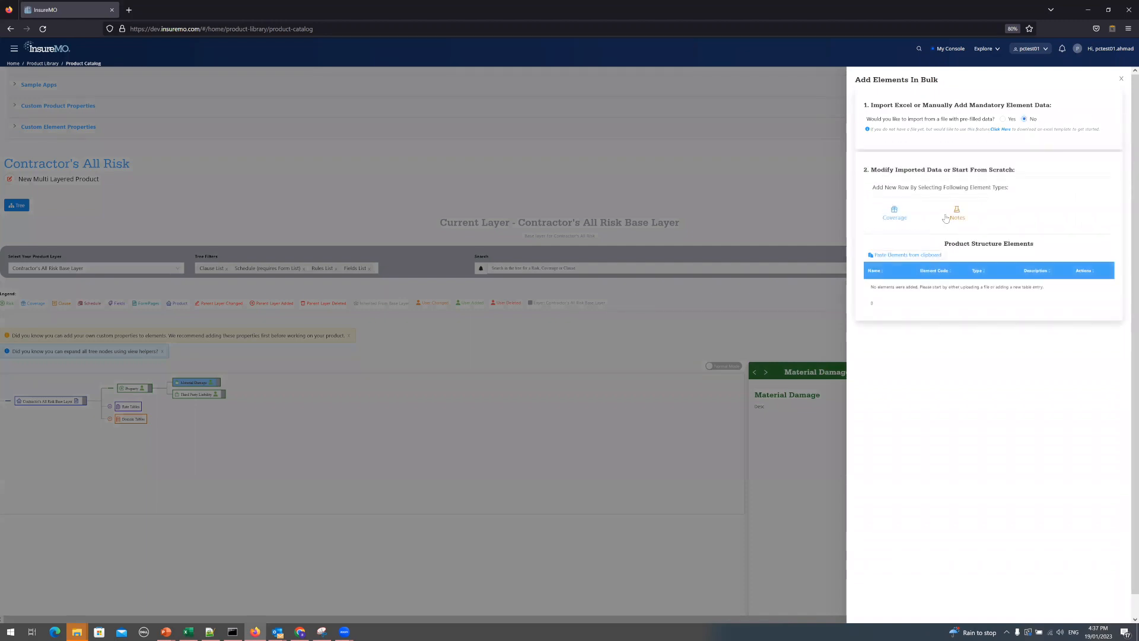
{"action": "left_click", "coordinate": [894, 259]}
{"action": "left_click", "coordinate": [888, 210]}
{"action": "key", "text": "ctrl+v"}
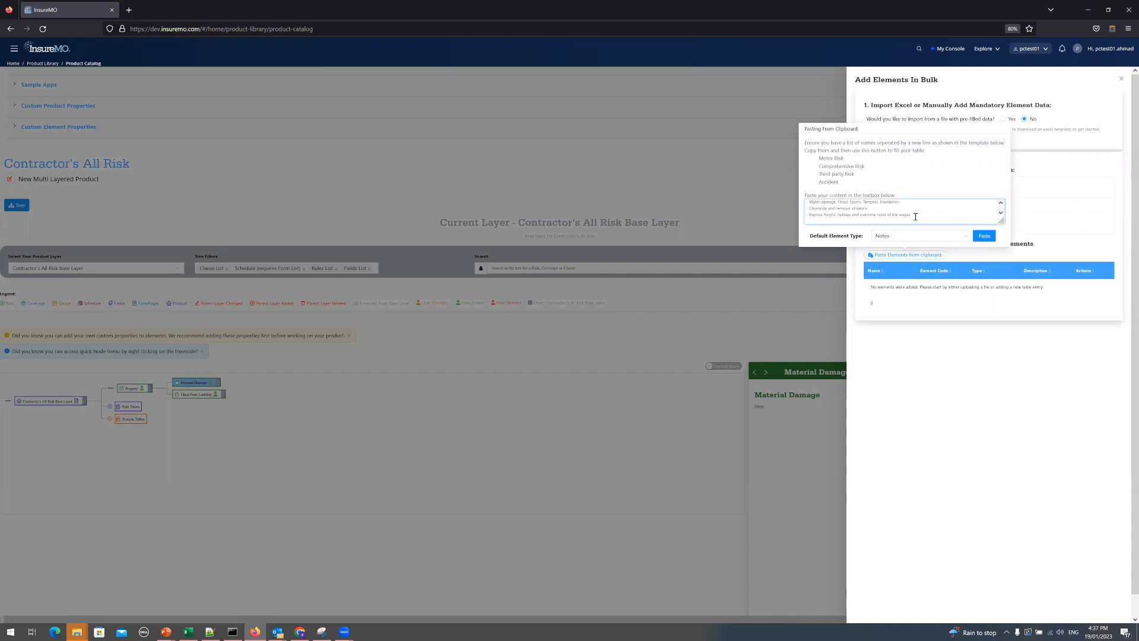
{"action": "key", "text": "BackSpace"}
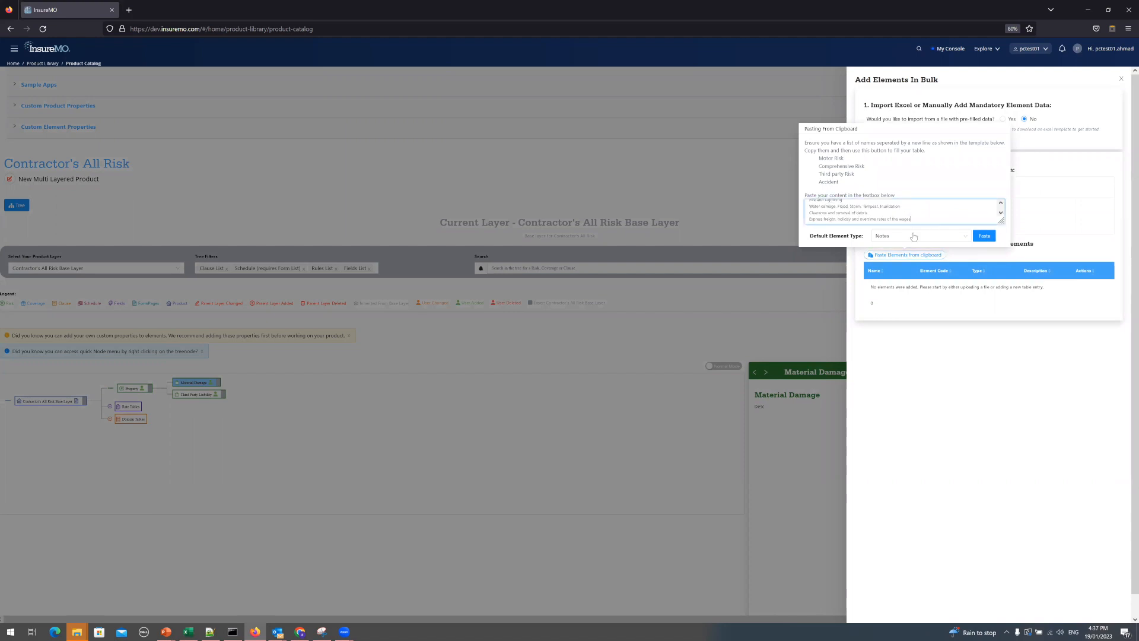
{"action": "left_click", "coordinate": [914, 237]}
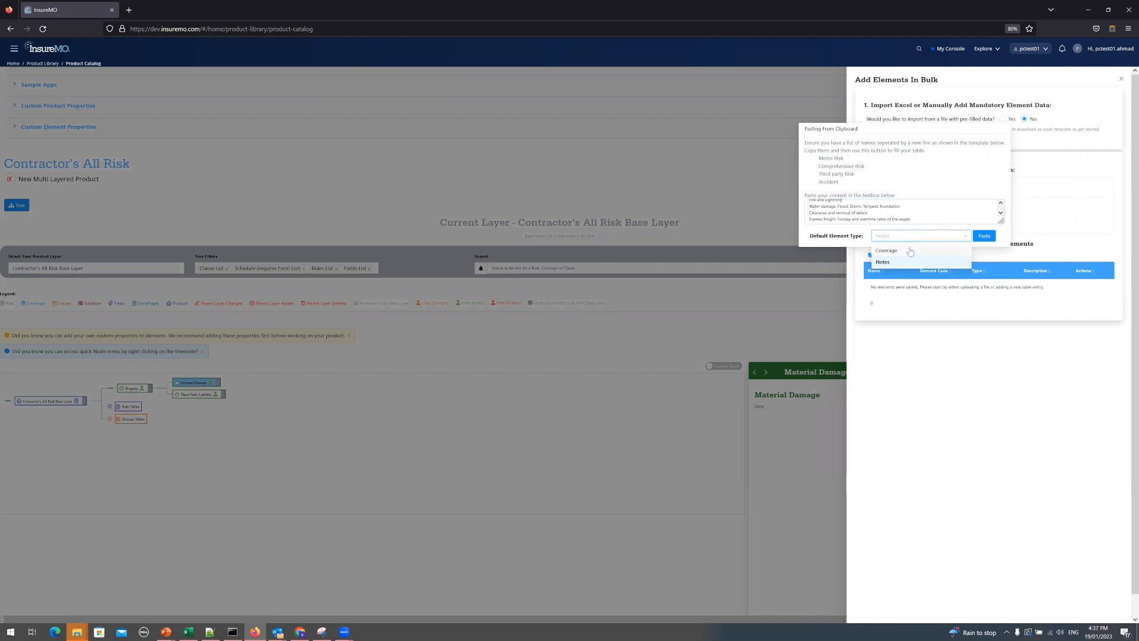
{"action": "left_click", "coordinate": [911, 250]}
{"action": "left_click", "coordinate": [983, 236]}
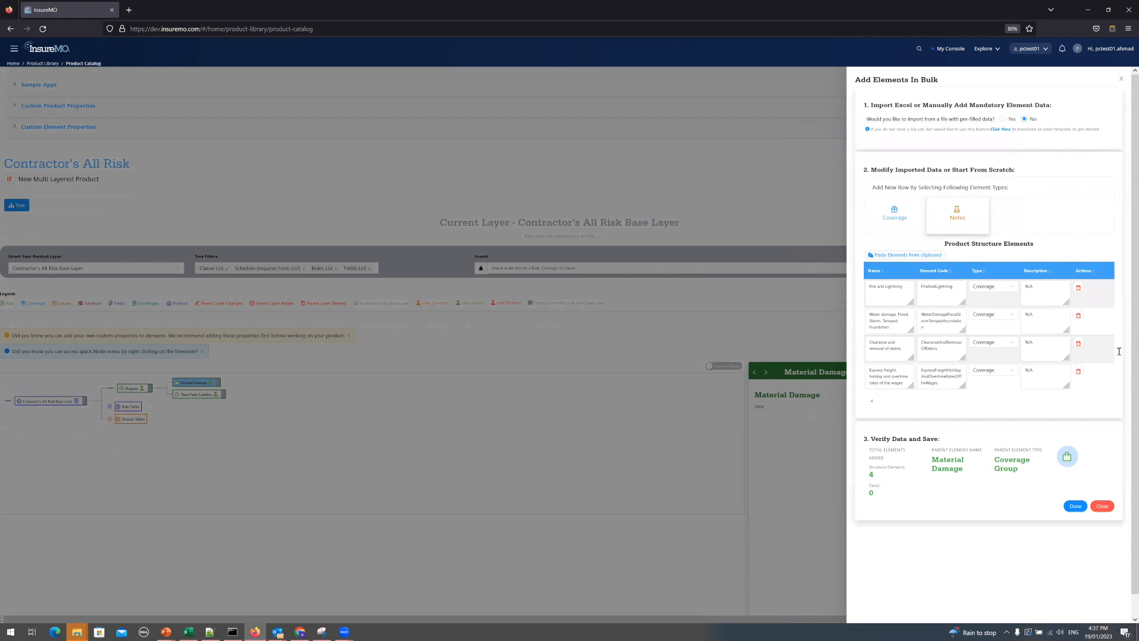
{"action": "left_click", "coordinate": [1073, 506]}
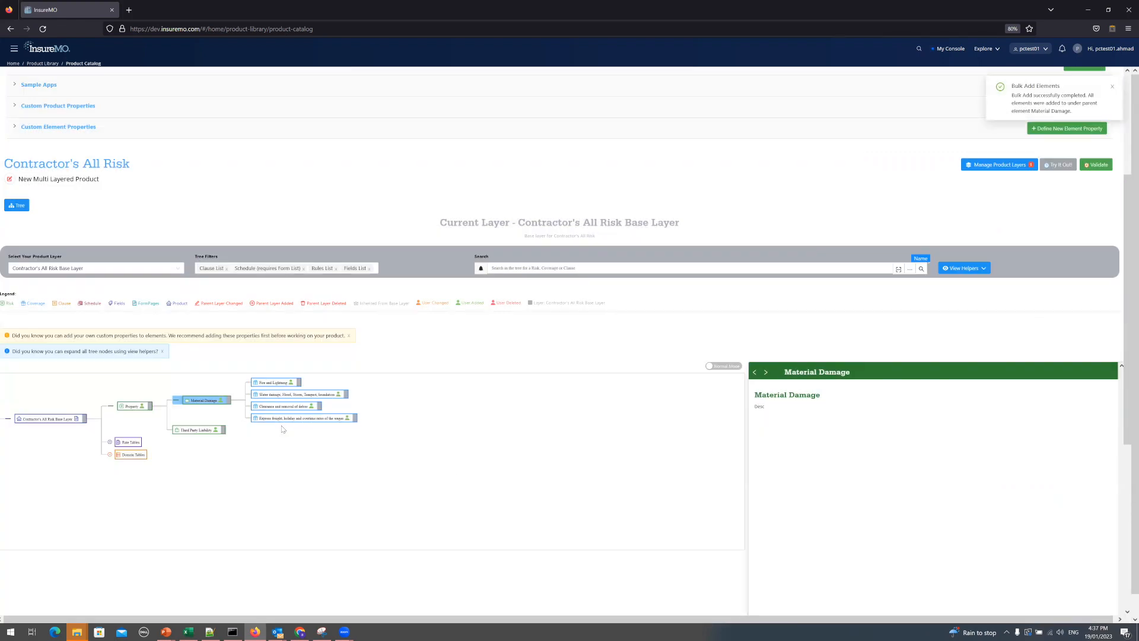
Step: Copy the five Third Party Liability coverages, Design Defect Cover through Escalation, from the Excel sheet and return to InsureMO
{"action": "key", "text": "alt+Tab"}
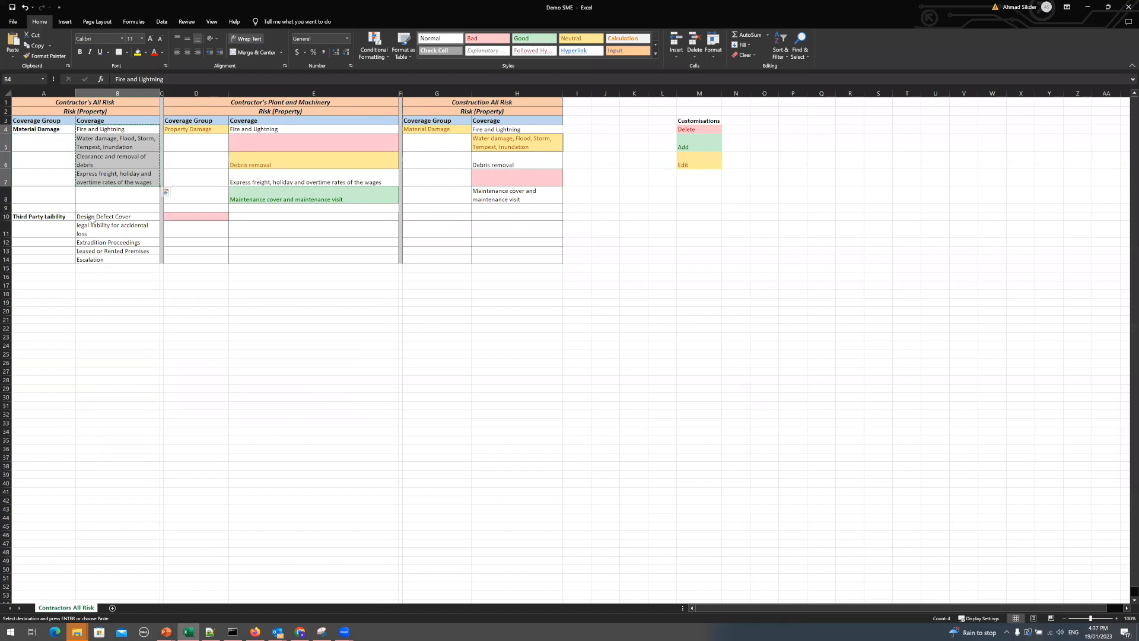
{"action": "left_click_drag", "start_coordinate": [91, 217], "coordinate": [112, 260]}
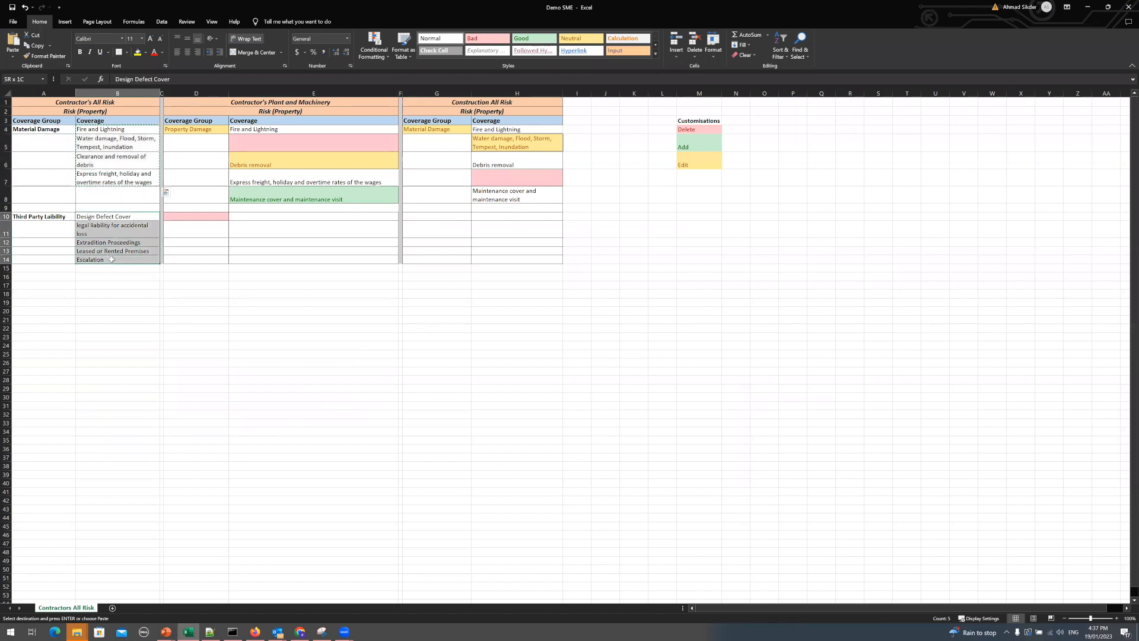
{"action": "key", "text": "ctrl+c"}
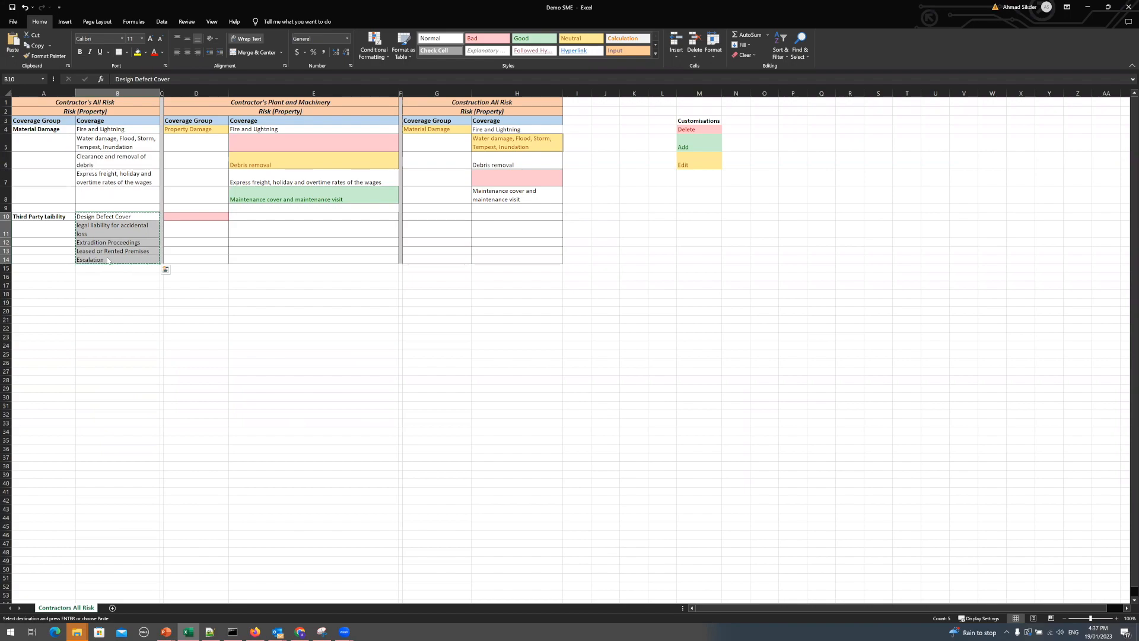
{"action": "key", "text": "alt+Tab"}
Step: Bulk add the copied names under the Third Party Liability coverage group as Coverage elements without a file import, and expand Material Damage in the tree
{"action": "right_click", "coordinate": [203, 431]}
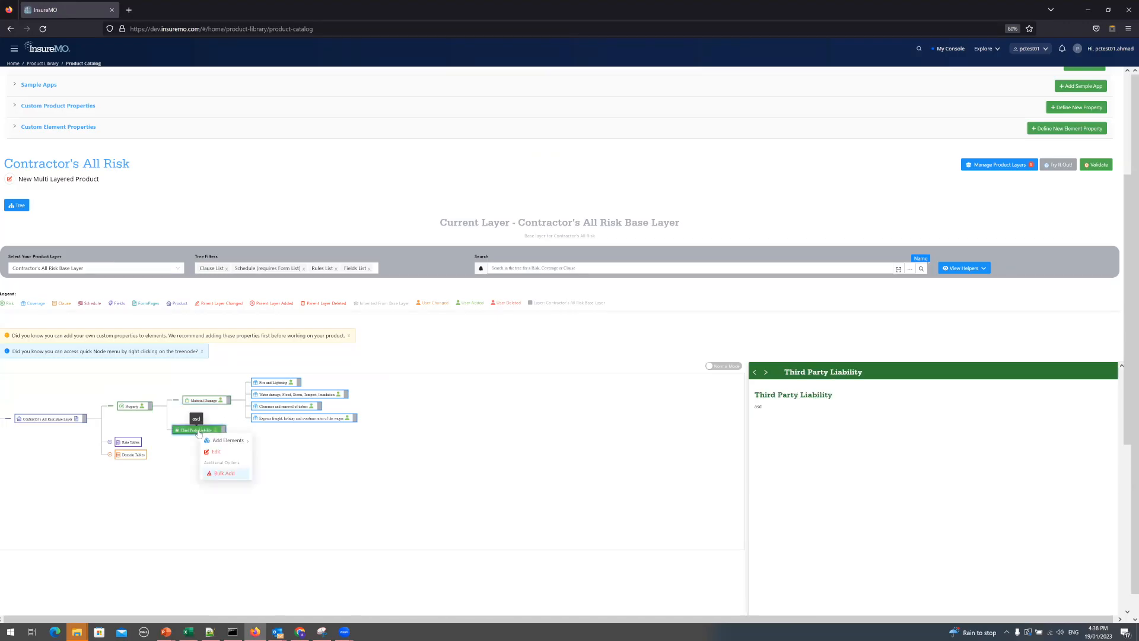
{"action": "left_click", "coordinate": [225, 473]}
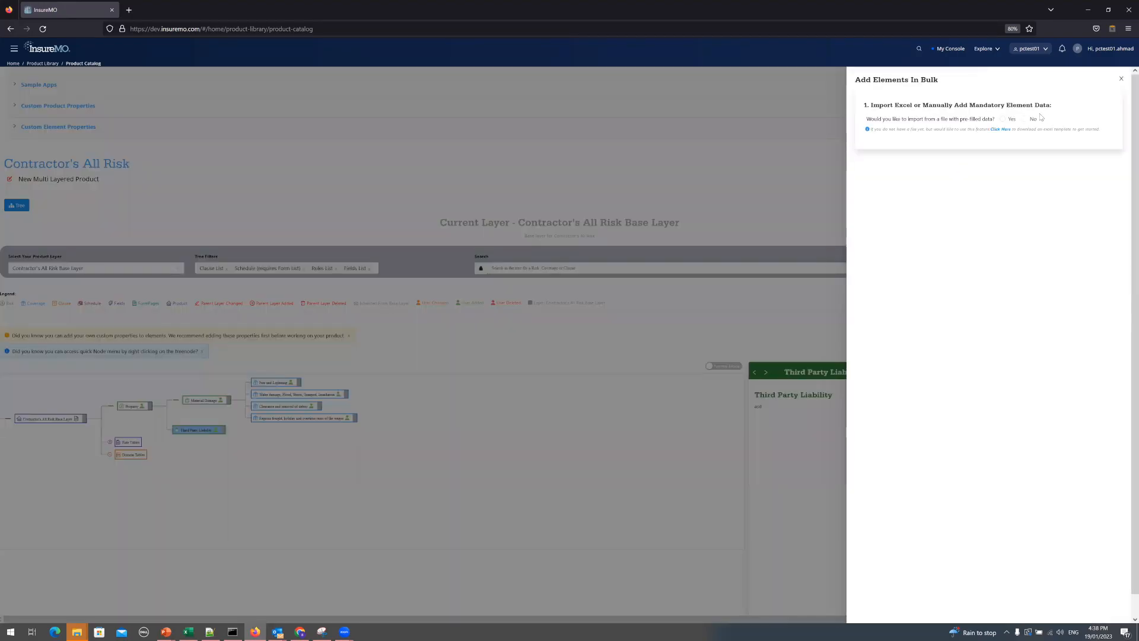
{"action": "left_click", "coordinate": [1024, 120]}
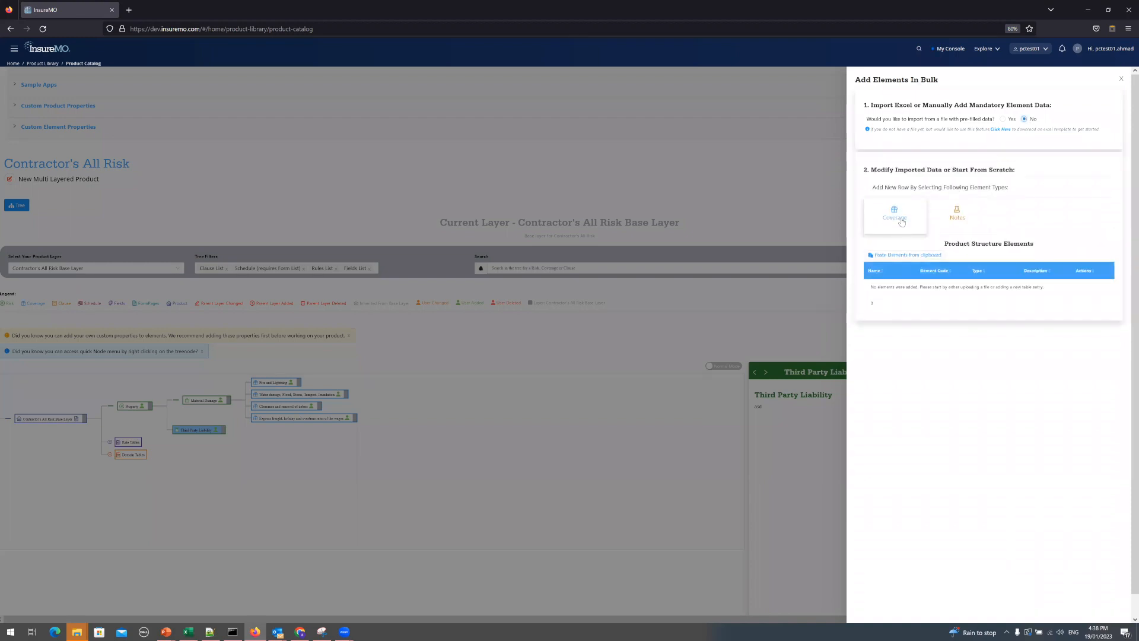
{"action": "left_click", "coordinate": [894, 255]}
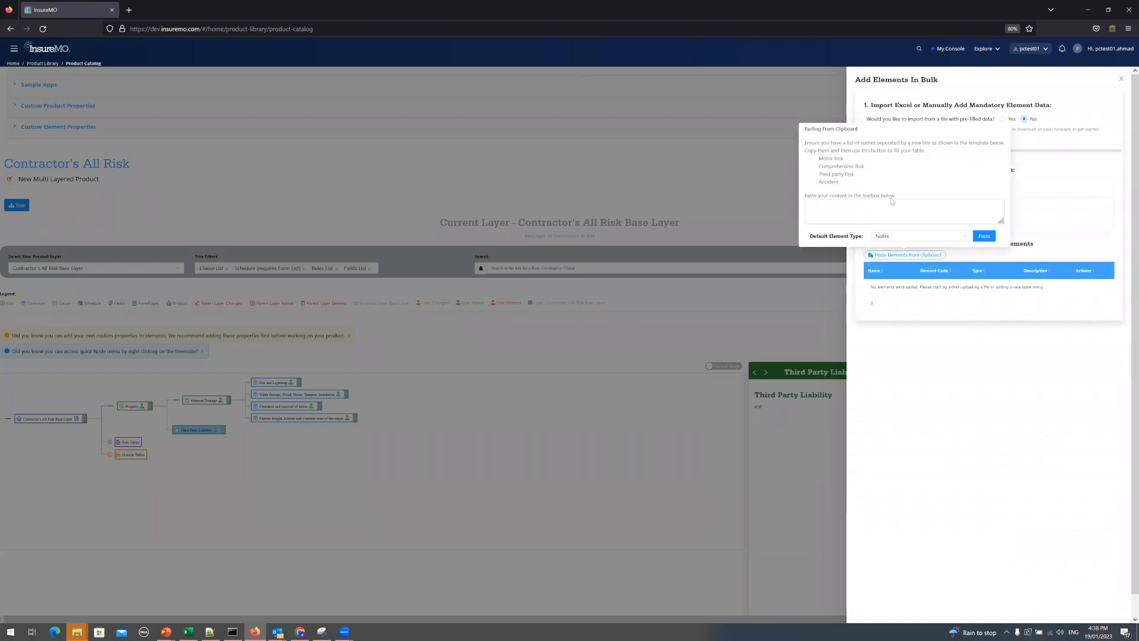
{"action": "left_click", "coordinate": [888, 202]}
{"action": "key", "text": "ctrl+v"}
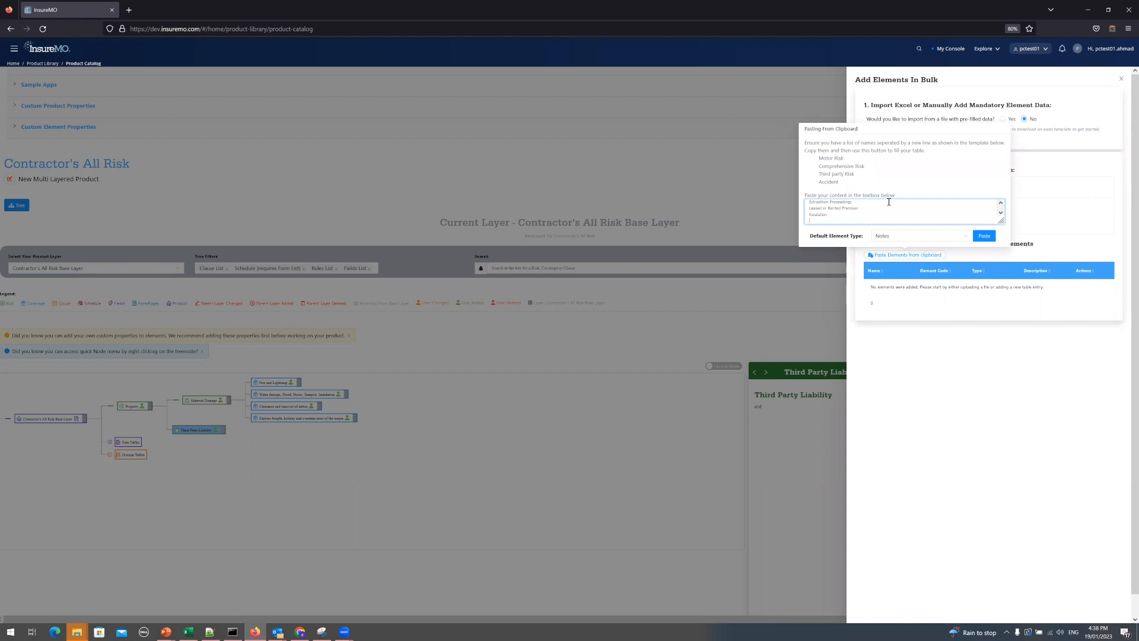
{"action": "left_click", "coordinate": [918, 237]}
{"action": "left_click", "coordinate": [910, 254]}
{"action": "left_click", "coordinate": [993, 238]}
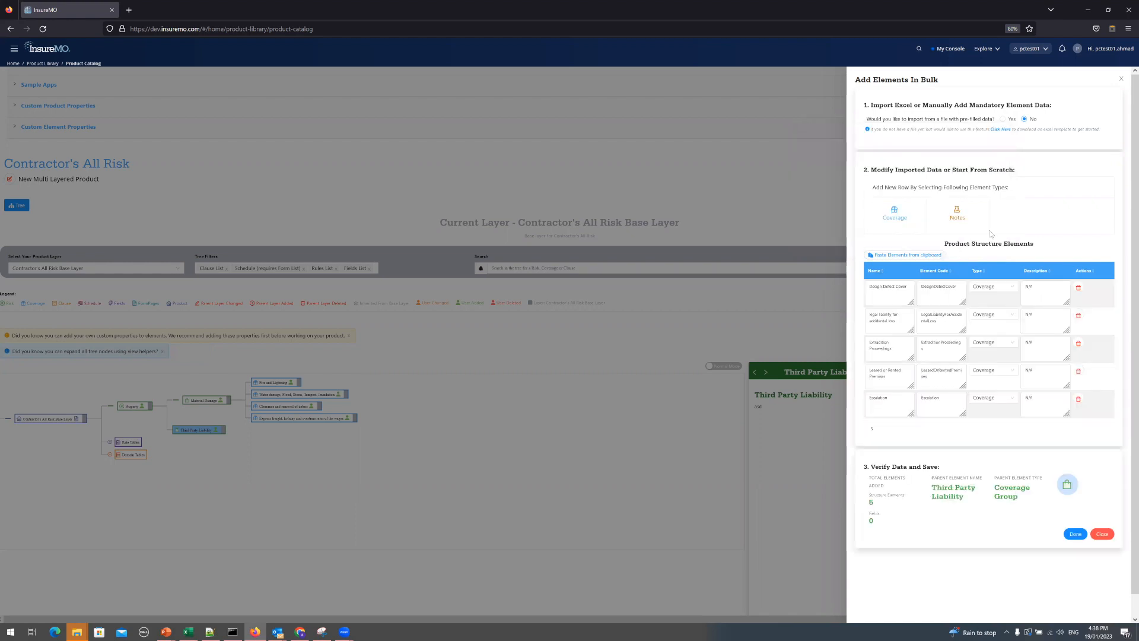
{"action": "left_click", "coordinate": [1075, 534]}
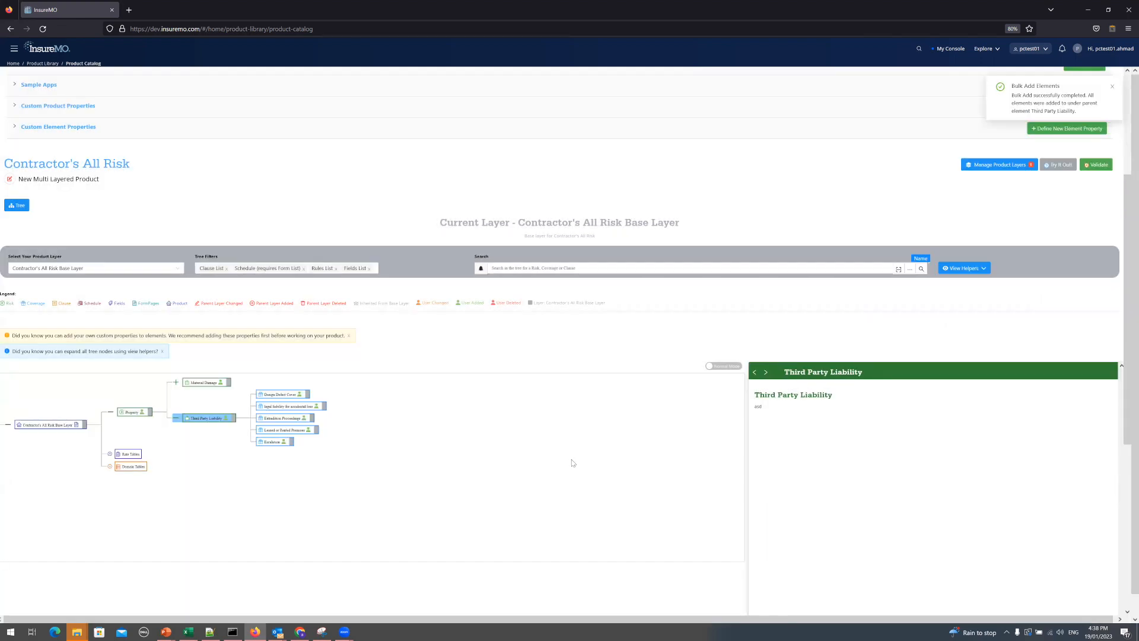
{"action": "left_click", "coordinate": [177, 386]}
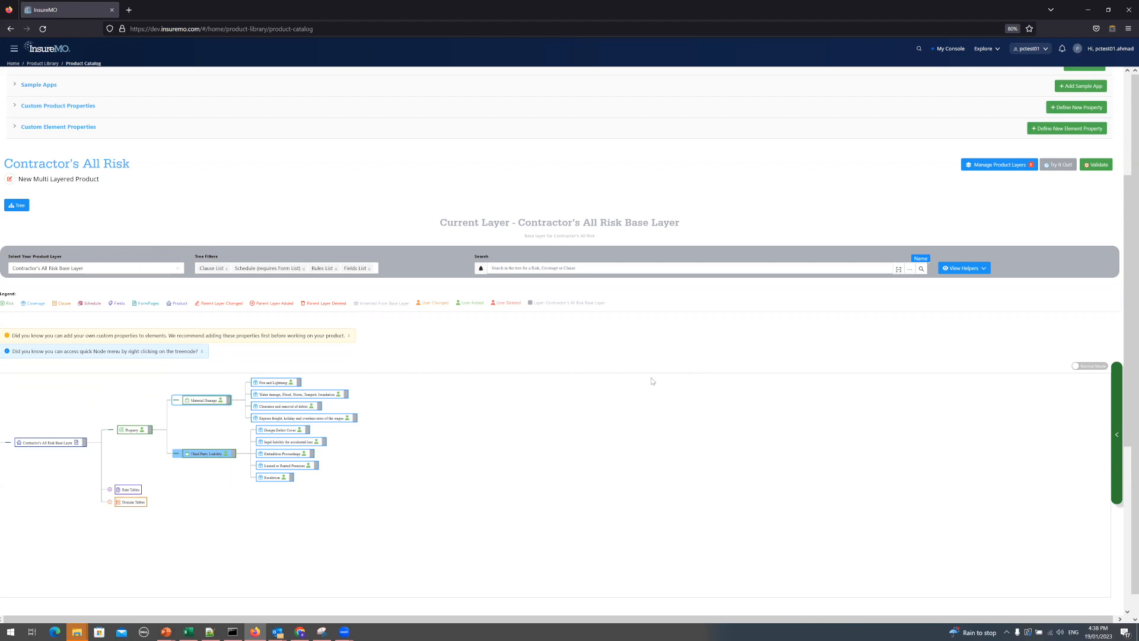
Step: Add a custom field Region with the value Australia to the Contractor's All Risk base layer, save it and close the layer manager
{"action": "left_click", "coordinate": [1013, 168]}
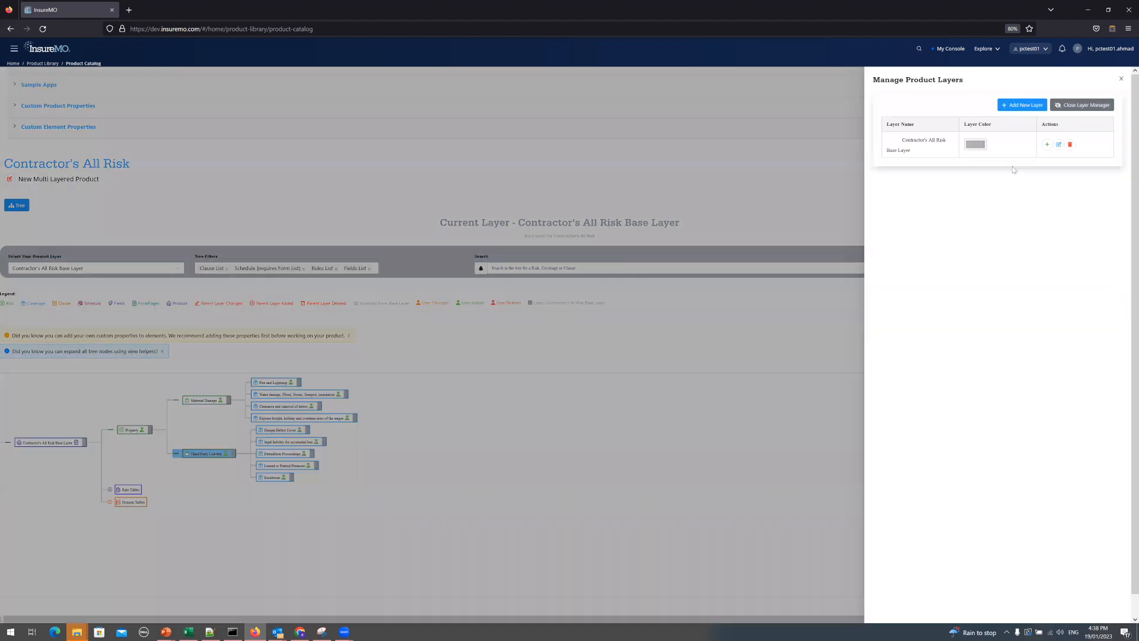
{"action": "left_click", "coordinate": [1059, 144]}
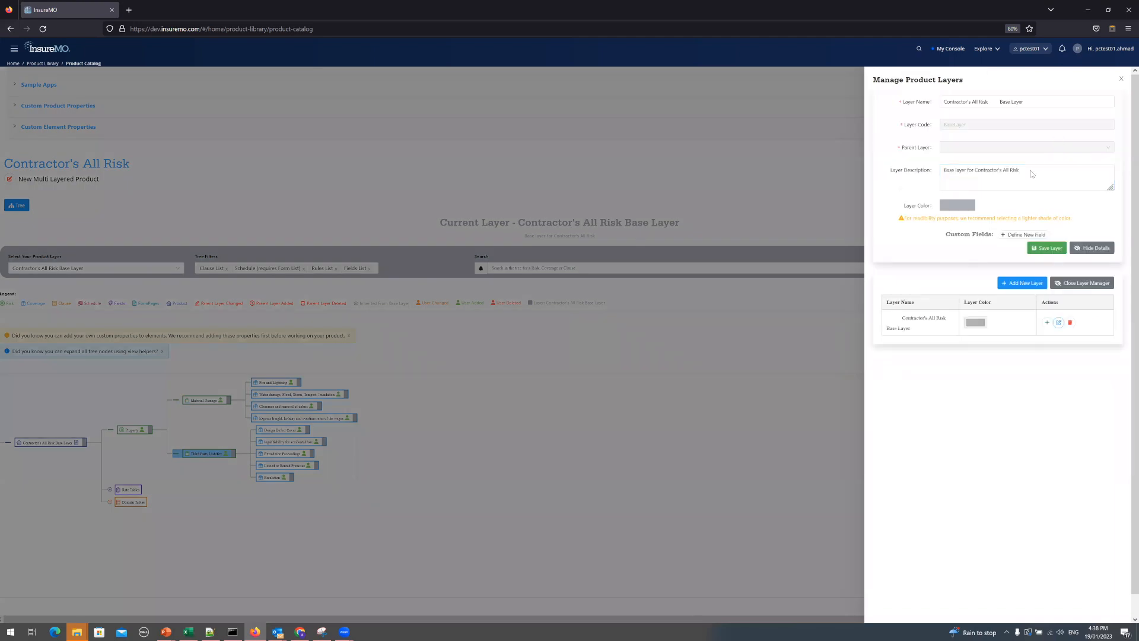
{"action": "triple_click", "coordinate": [922, 170]}
{"action": "left_click", "coordinate": [1004, 236]}
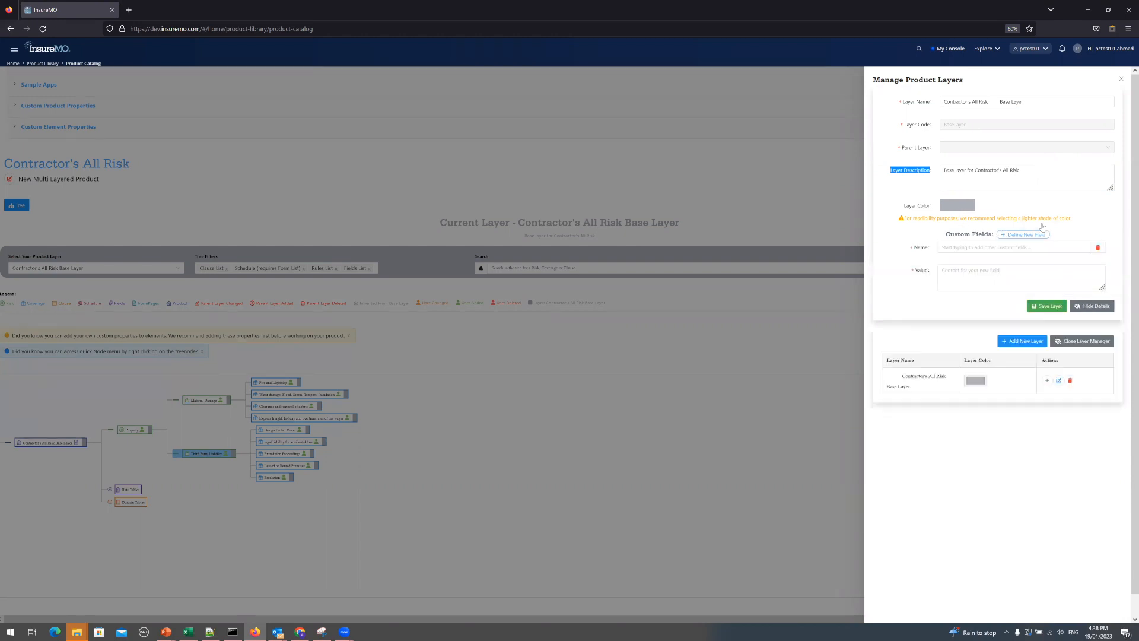
{"action": "left_click", "coordinate": [992, 247]}
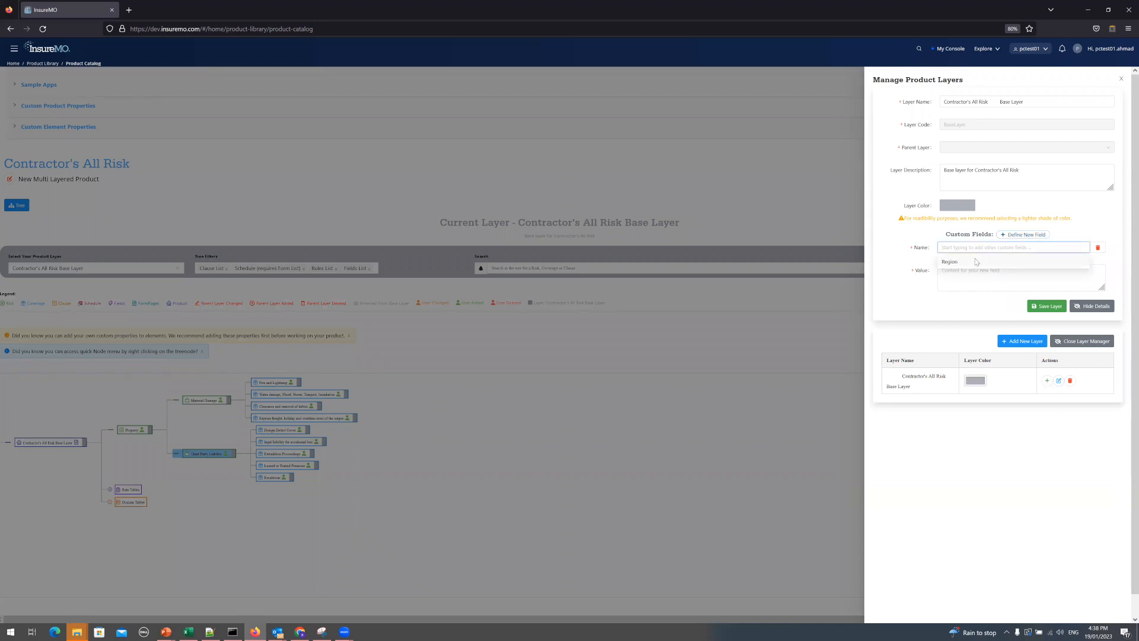
{"action": "left_click", "coordinate": [975, 261]}
{"action": "left_click", "coordinate": [965, 271]}
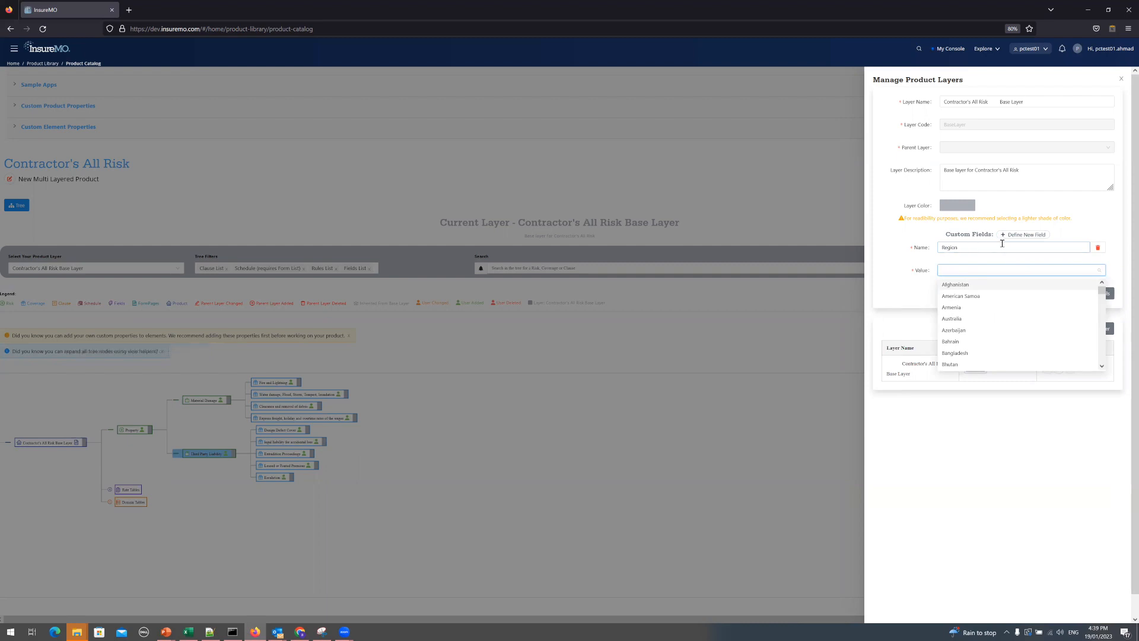
{"action": "left_click", "coordinate": [962, 321]}
{"action": "left_click", "coordinate": [1058, 294]}
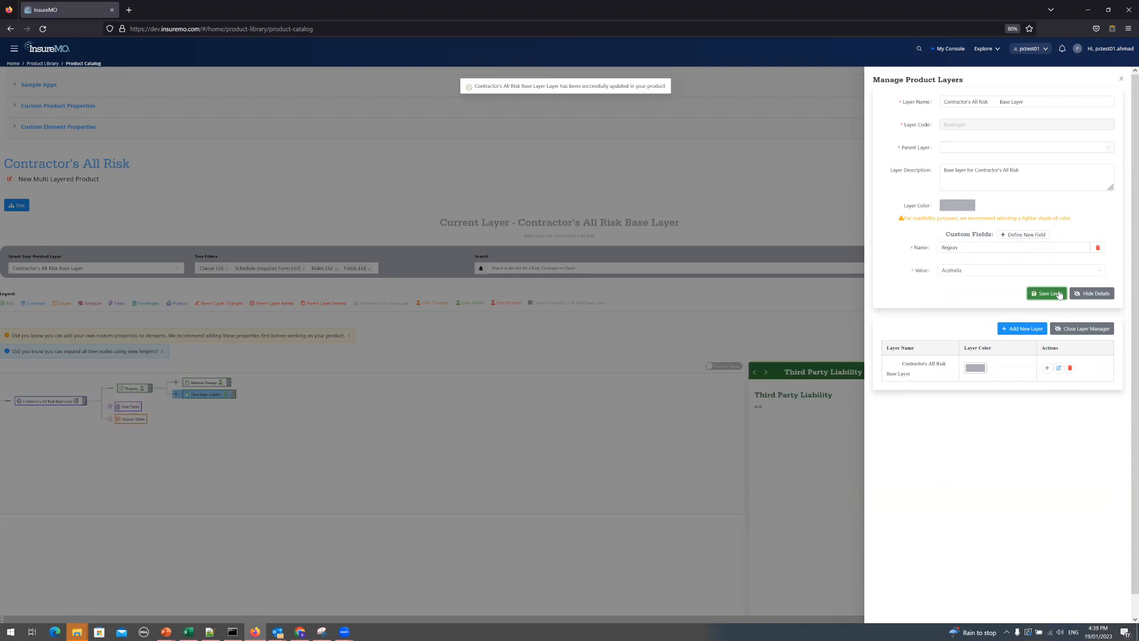
{"action": "left_click", "coordinate": [1120, 80]}
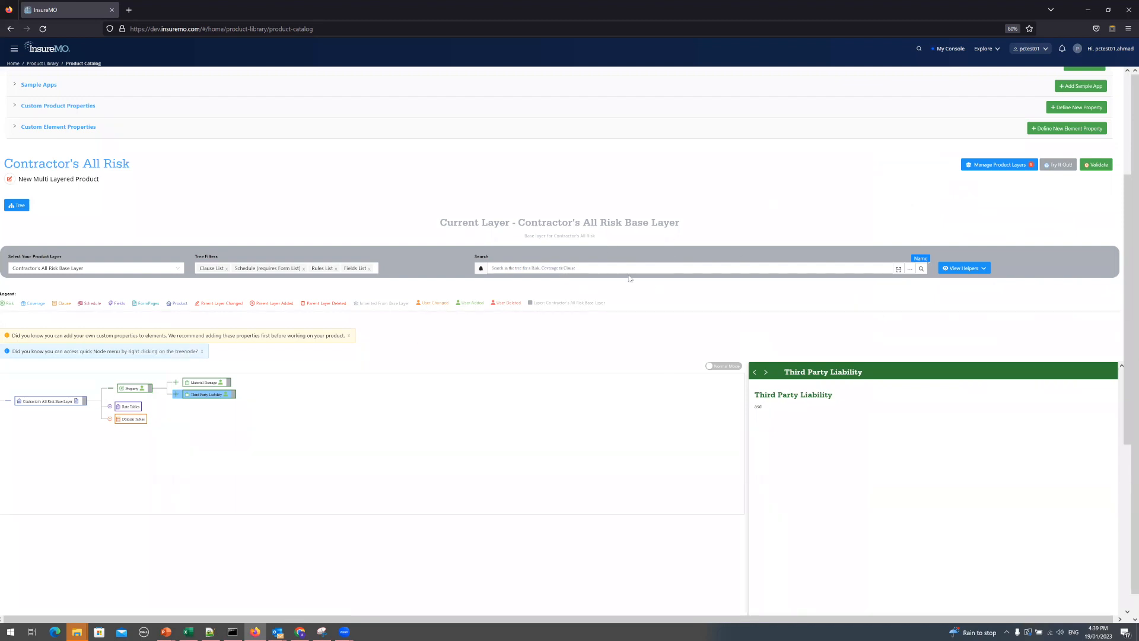
Step: Copy the Contractor's Plant and Machinery title from the Excel sheet and use it to name a new sub layer under the InsureMO base layer
{"action": "key", "text": "alt+Tab"}
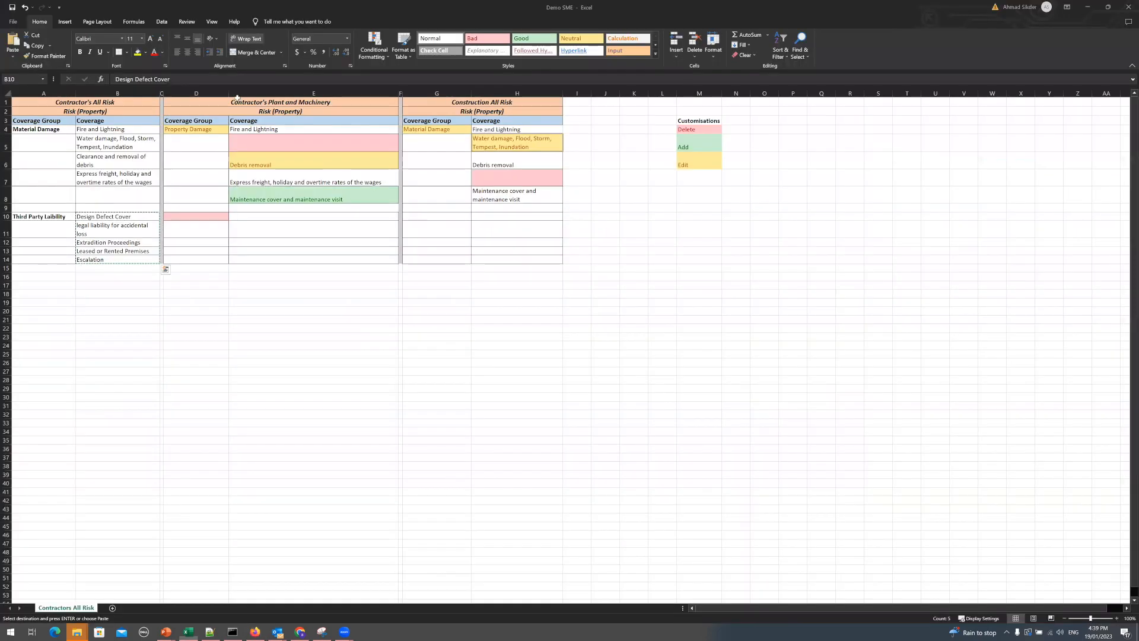
{"action": "left_click", "coordinate": [249, 104]}
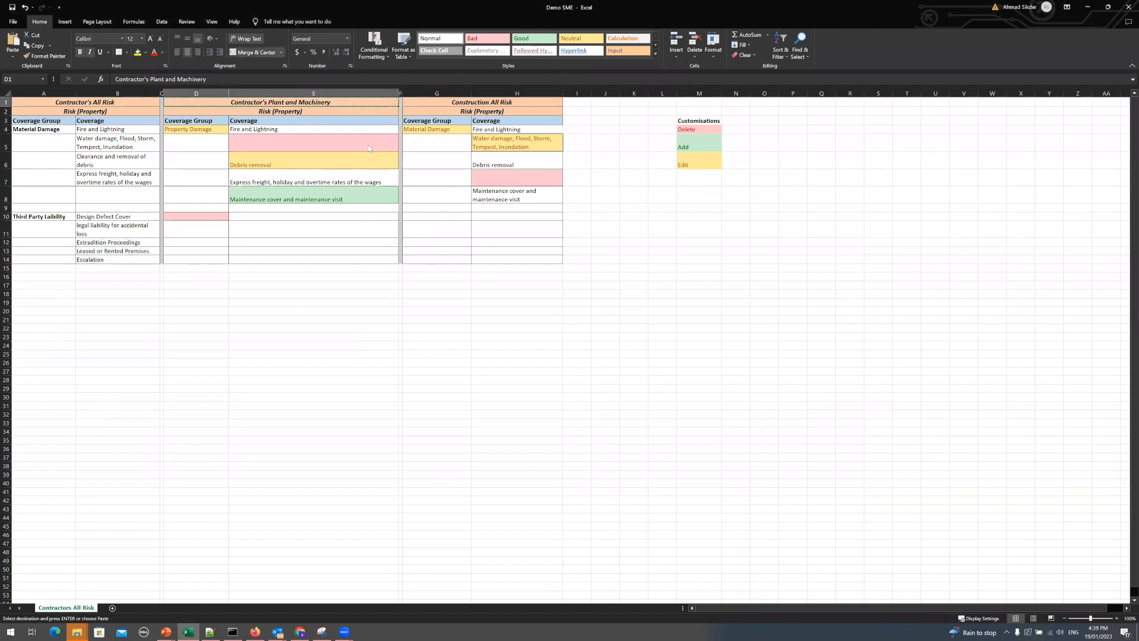
{"action": "key", "text": "alt+Tab"}
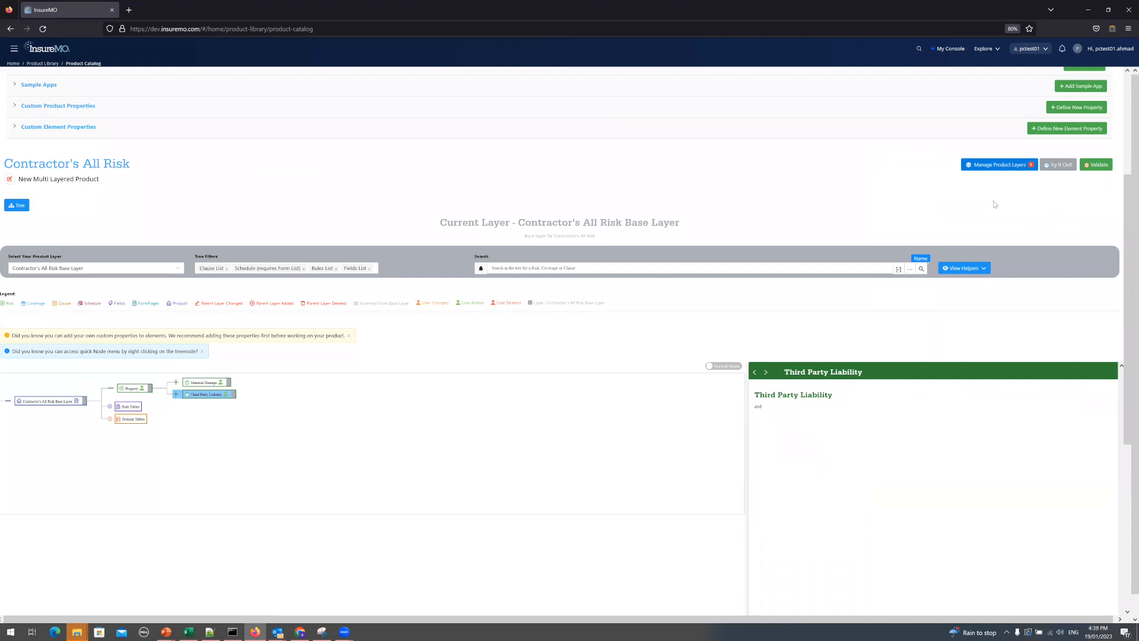
{"action": "left_click", "coordinate": [999, 165]}
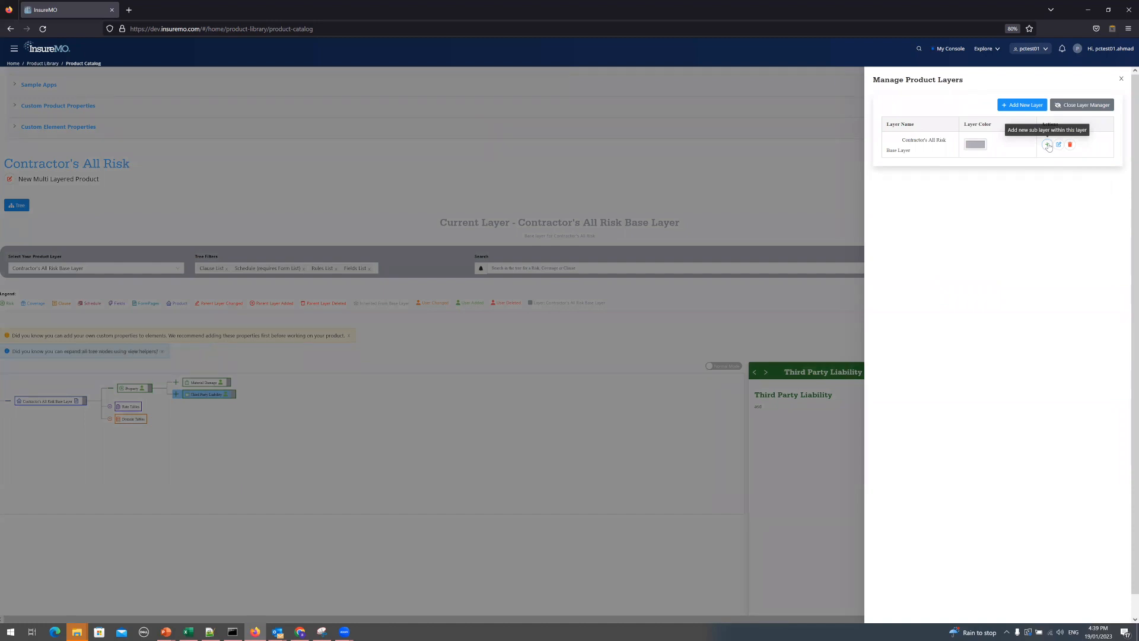
{"action": "left_click", "coordinate": [1047, 145]}
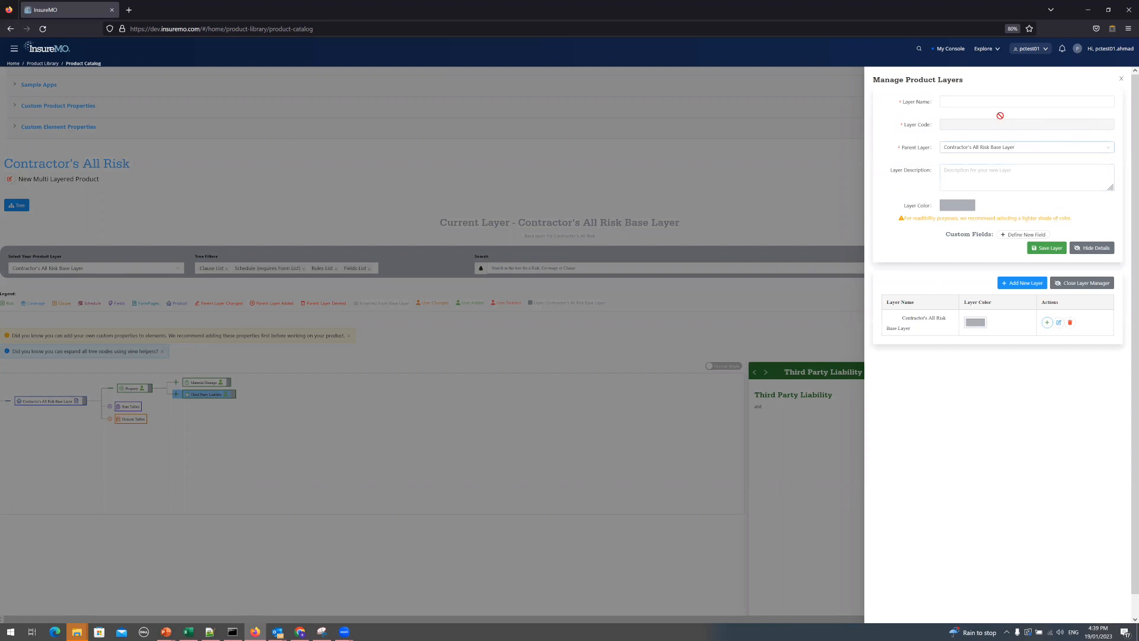
{"action": "left_click", "coordinate": [988, 103]}
{"action": "type", "text": "Contractor's Plant and Machinery"}
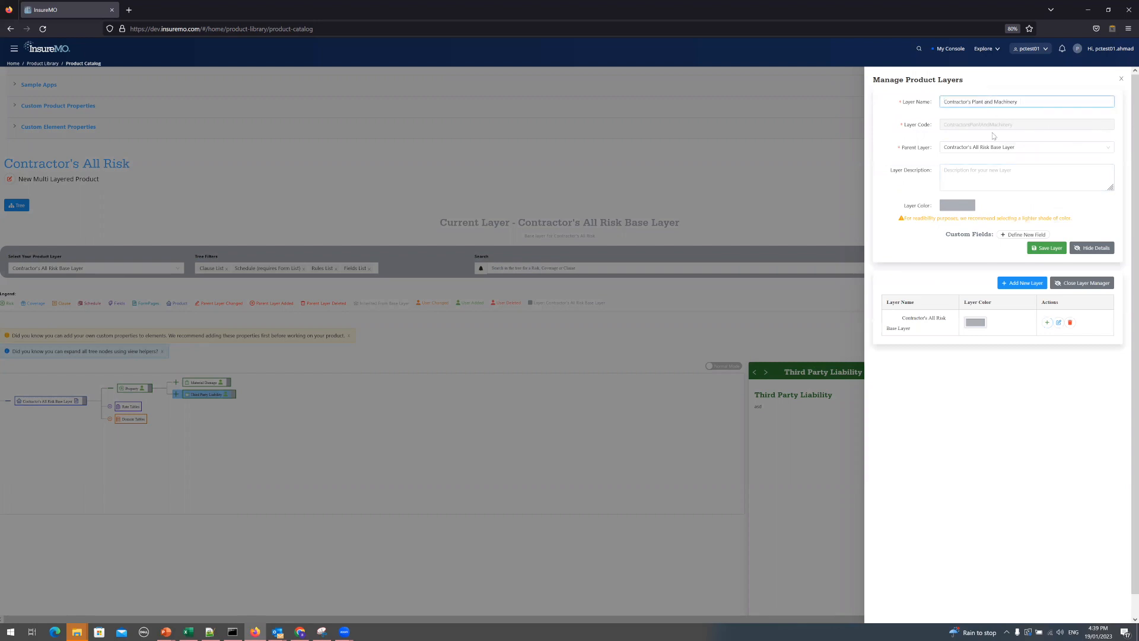
Step: Give the new sub layer the description Desc and a light blue layer color, save it and close the layer manager
{"action": "left_click", "coordinate": [986, 174]}
{"action": "type", "text": "Desc"}
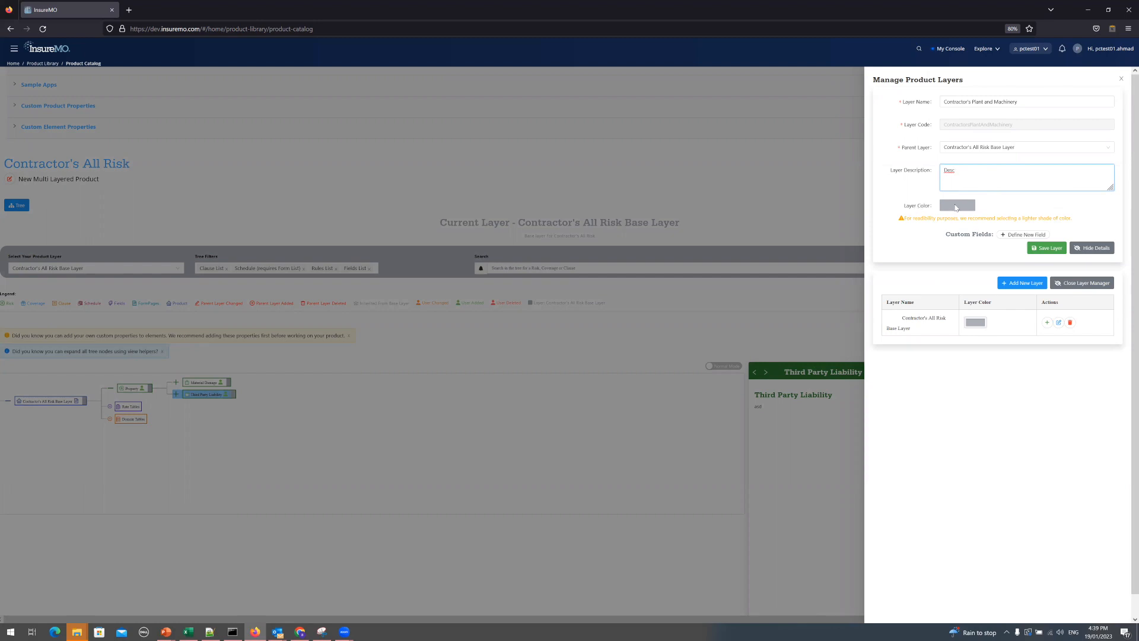
{"action": "left_click", "coordinate": [957, 206]}
{"action": "left_click", "coordinate": [1062, 213]}
{"action": "left_click", "coordinate": [898, 243]}
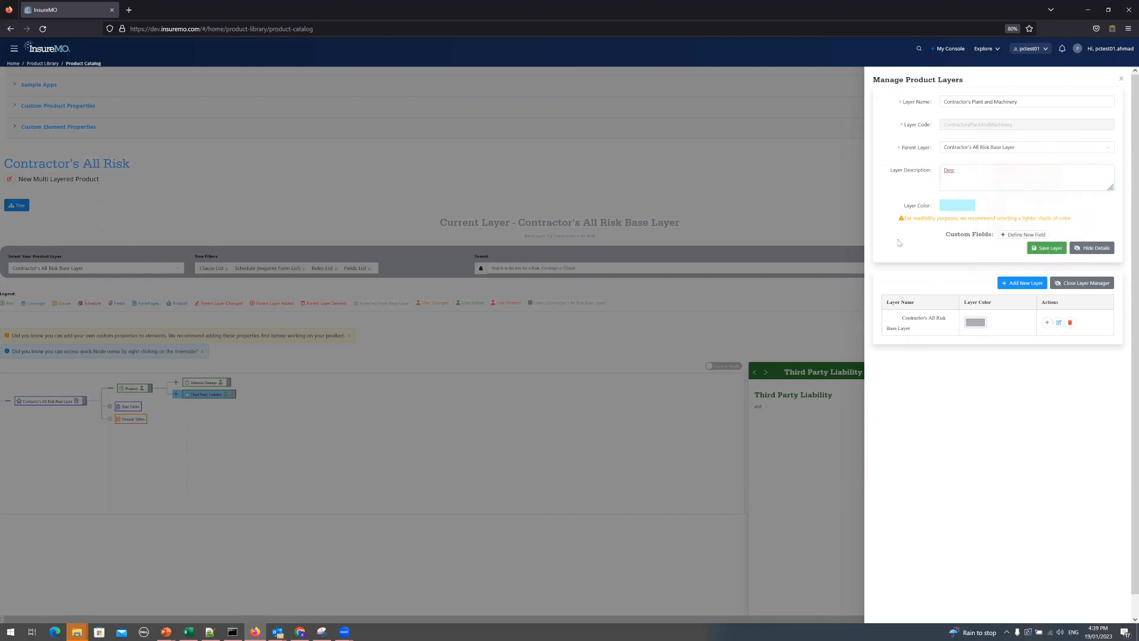
{"action": "left_click", "coordinate": [1042, 250]}
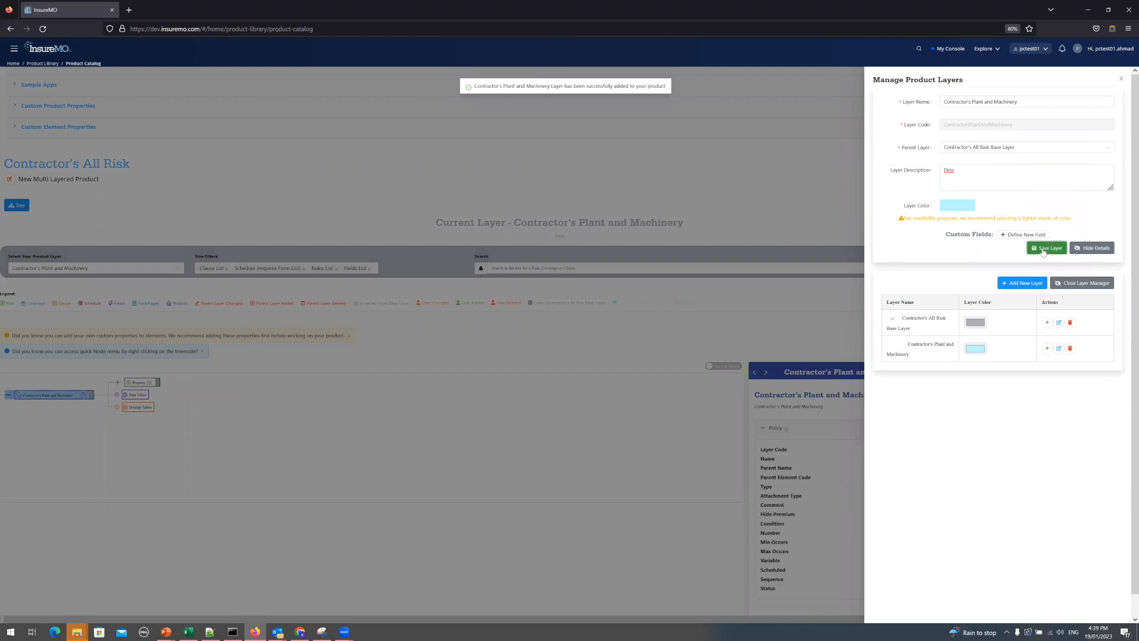
{"action": "left_click", "coordinate": [1122, 78]}
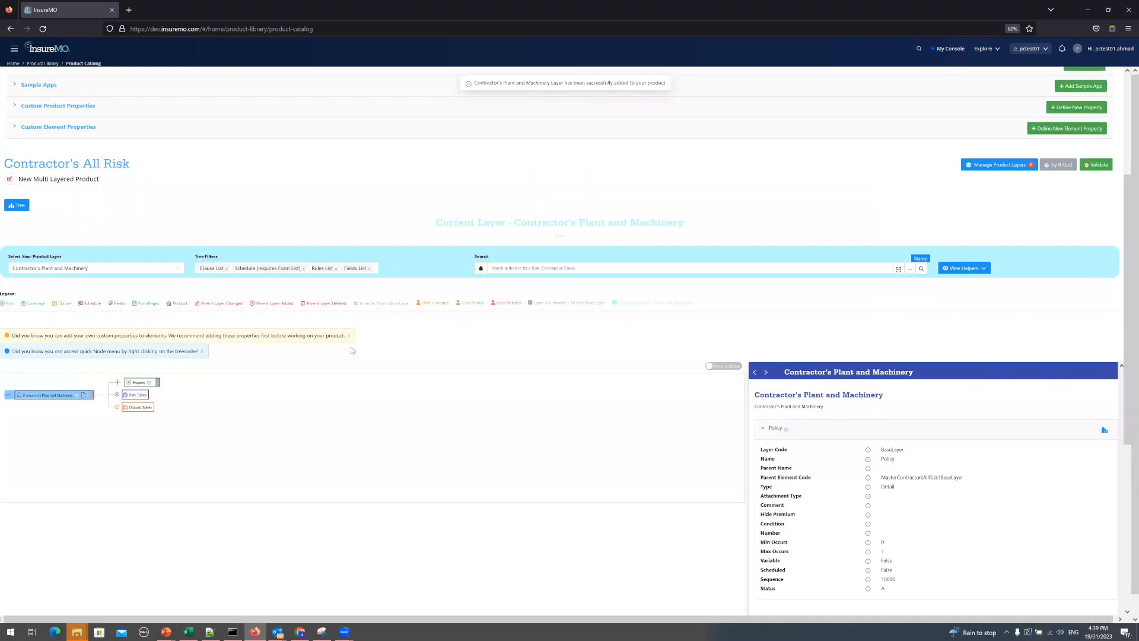
Step: Expand Property and its Material Damage and Third Party Liability groups in the Contractor's Plant and Machinery tree to show the inherited coverages
{"action": "left_click", "coordinate": [118, 383]}
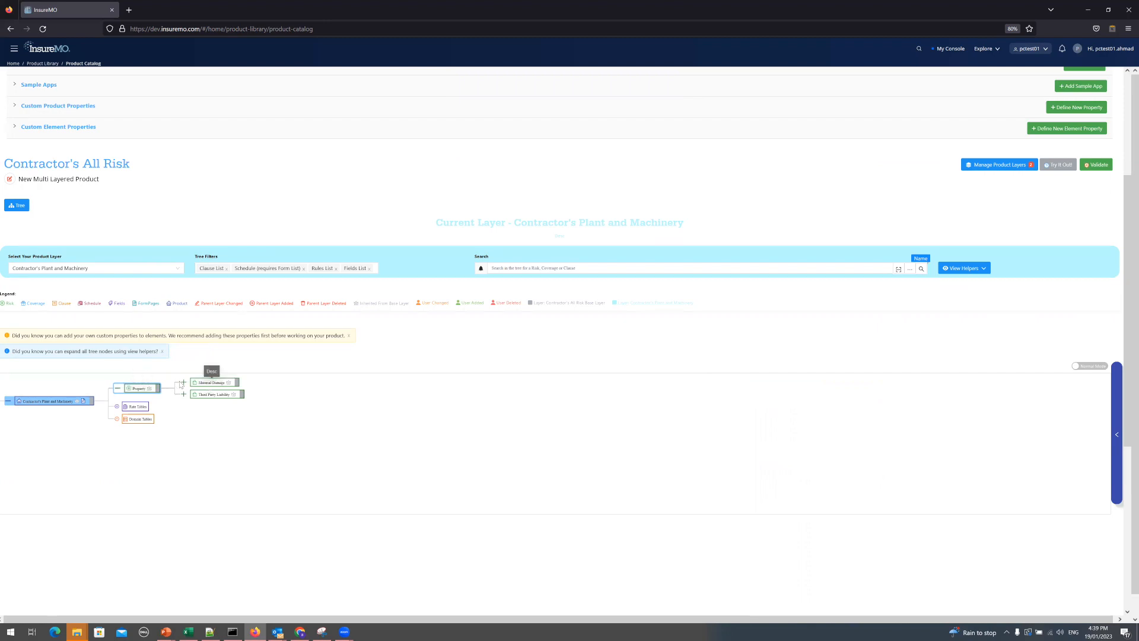
{"action": "left_click", "coordinate": [183, 382]}
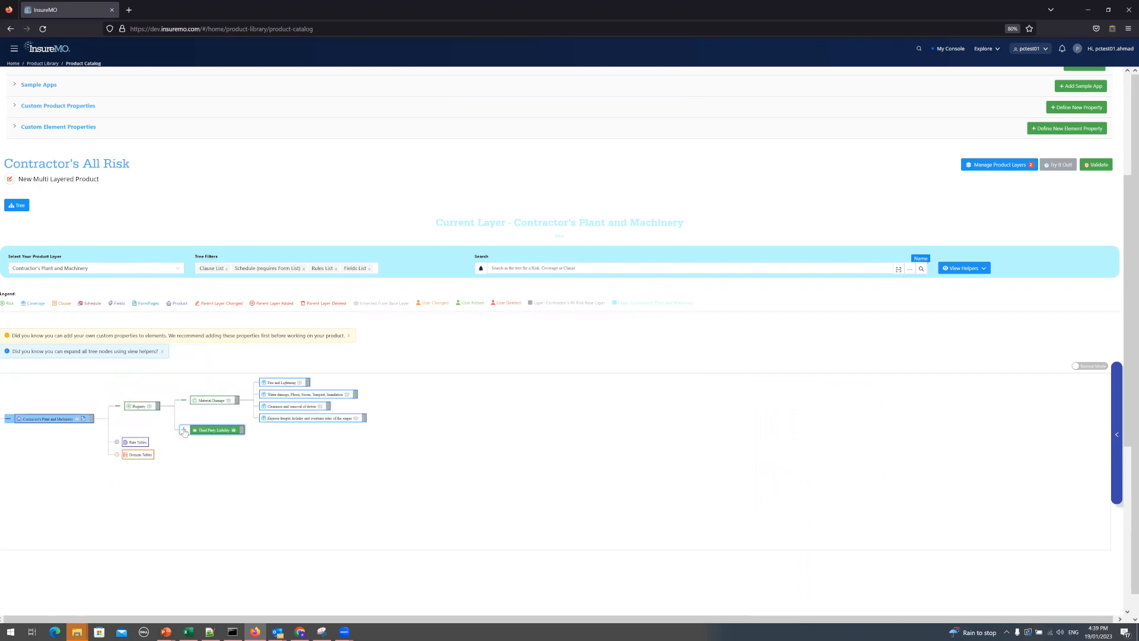
{"action": "left_click", "coordinate": [184, 430]}
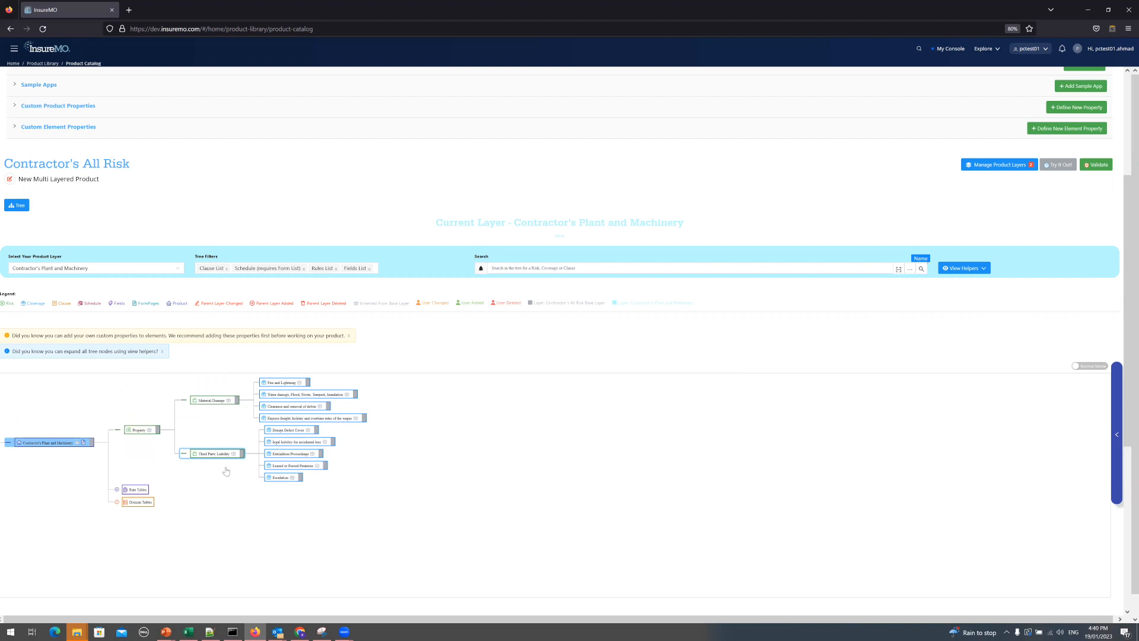
Step: Compare the coverage group names in the Excel sheet, copy Property Damage from the Contractor's Plant and Machinery column and return to InsureMO
{"action": "left_click", "coordinate": [188, 631]}
{"action": "key", "text": "ctrl+c"}
{"action": "left_click", "coordinate": [188, 135]}
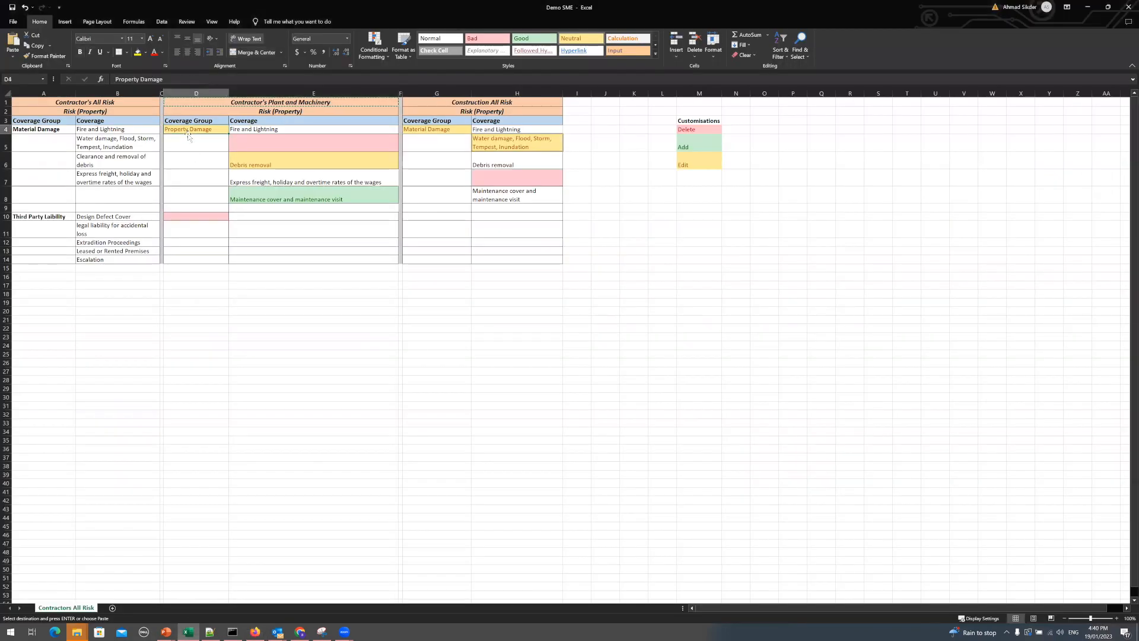
{"action": "left_click", "coordinate": [41, 131]}
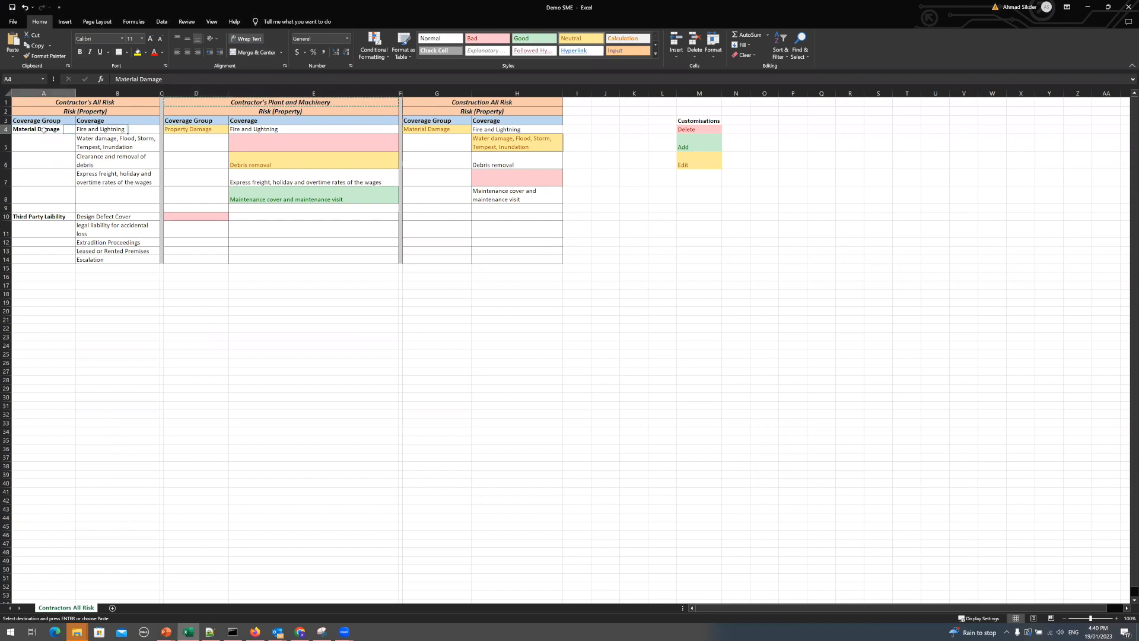
{"action": "left_click", "coordinate": [204, 132]}
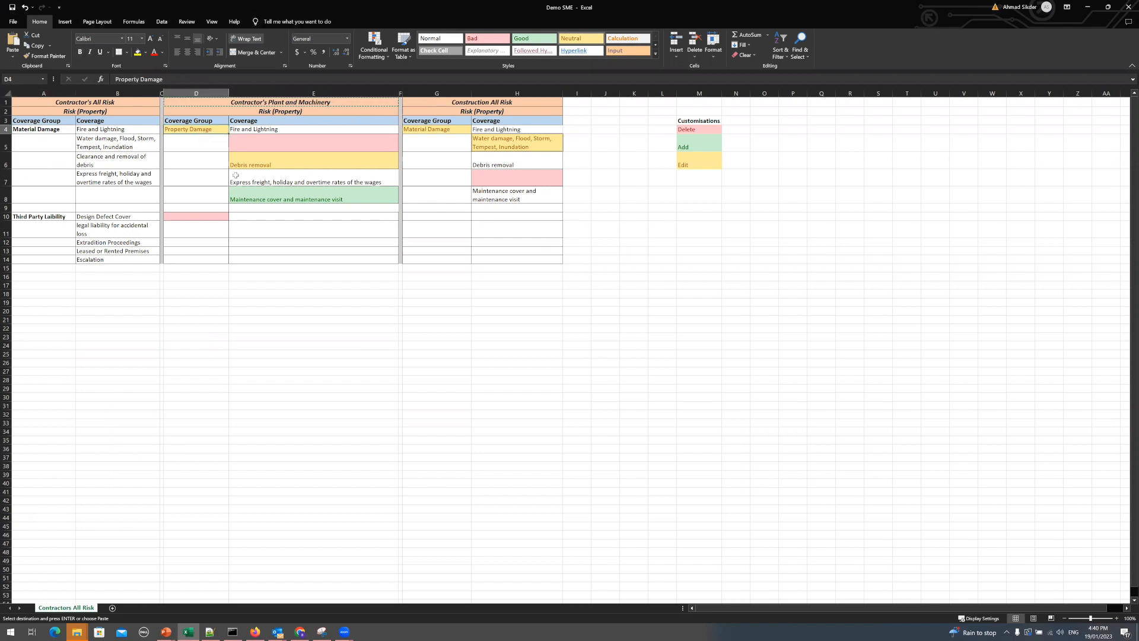
{"action": "key", "text": "ctrl+c"}
{"action": "key", "text": "alt+Tab"}
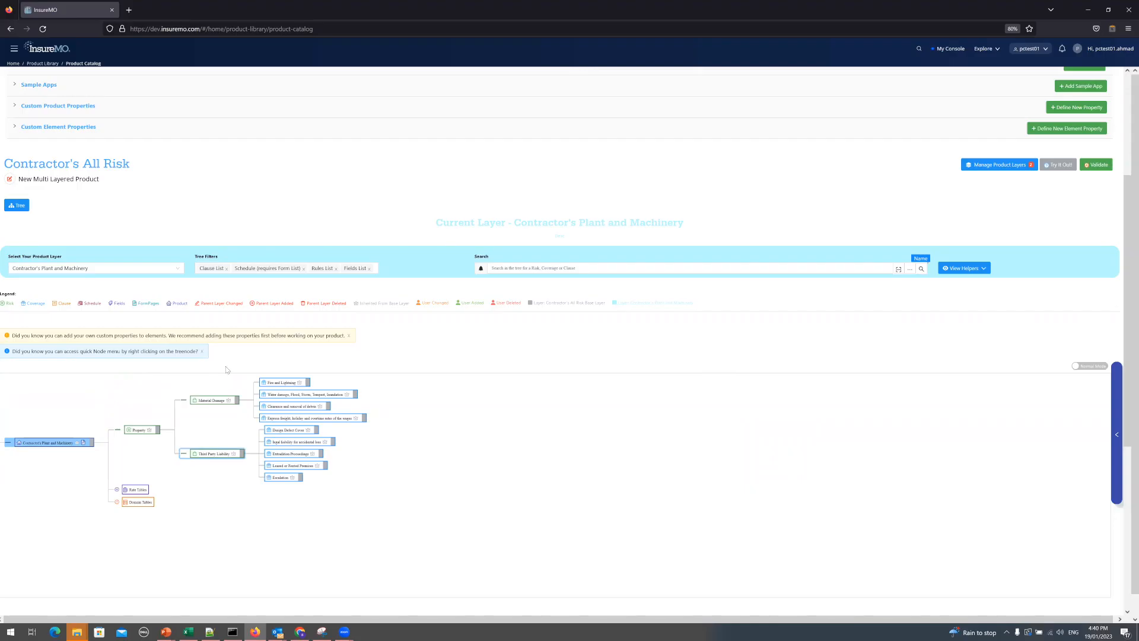
Step: Rename the Material Damage coverage group in this layer as Property Damage, save it and expand the group in the tree
{"action": "right_click", "coordinate": [213, 399]}
{"action": "left_click", "coordinate": [240, 421]}
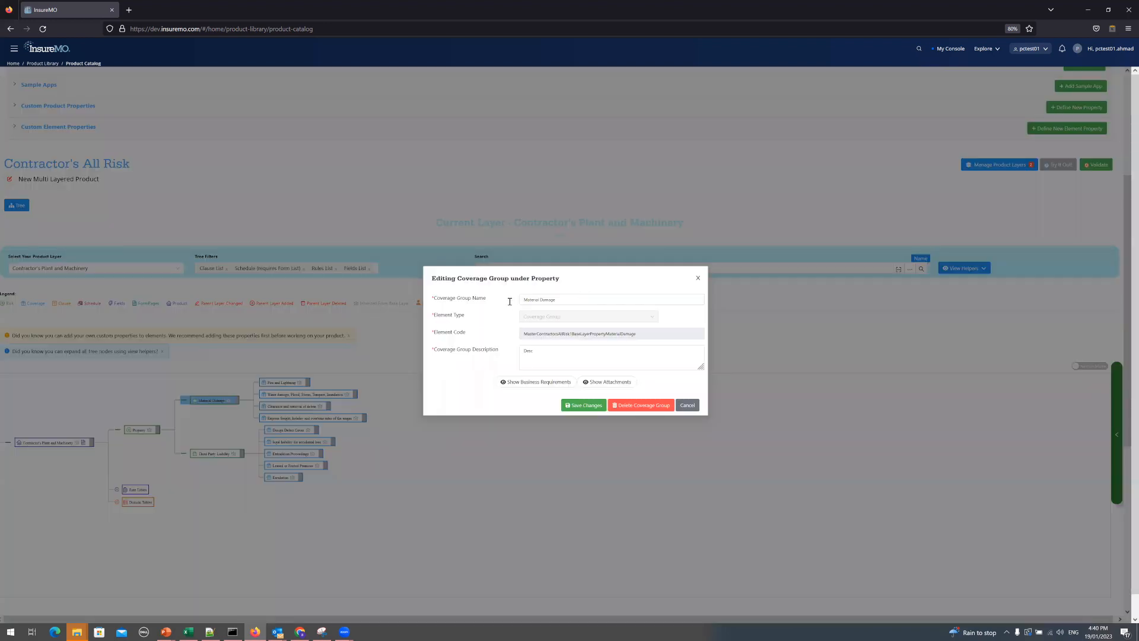
{"action": "double_click", "coordinate": [537, 300]}
{"action": "type", "text": "Property Damage"}
{"action": "left_click", "coordinate": [581, 405]}
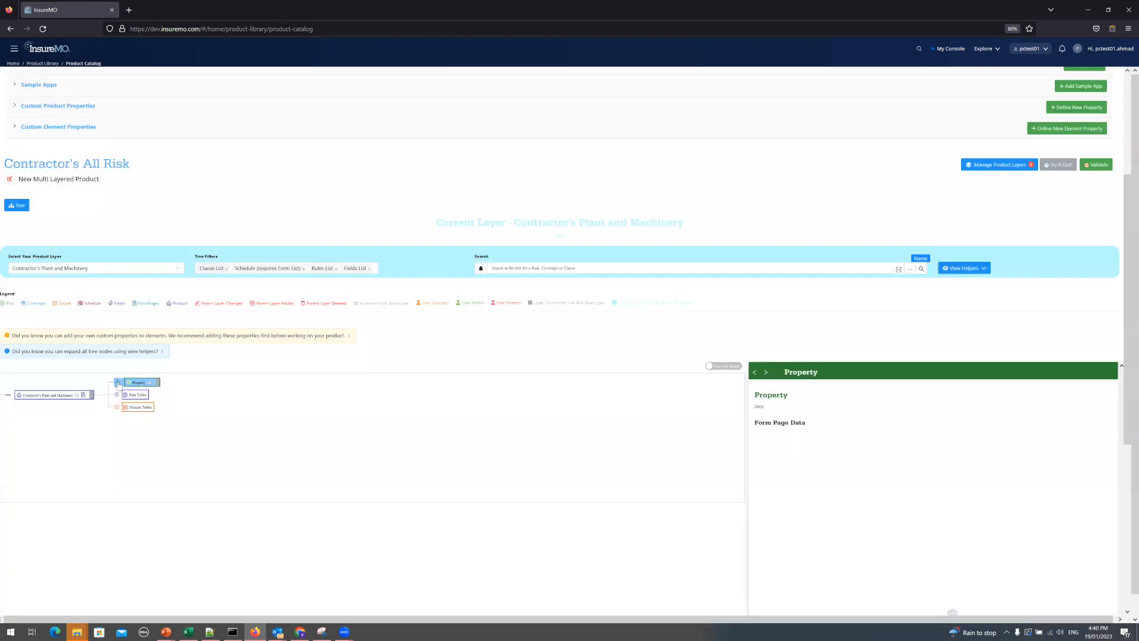
{"action": "left_click", "coordinate": [118, 382]}
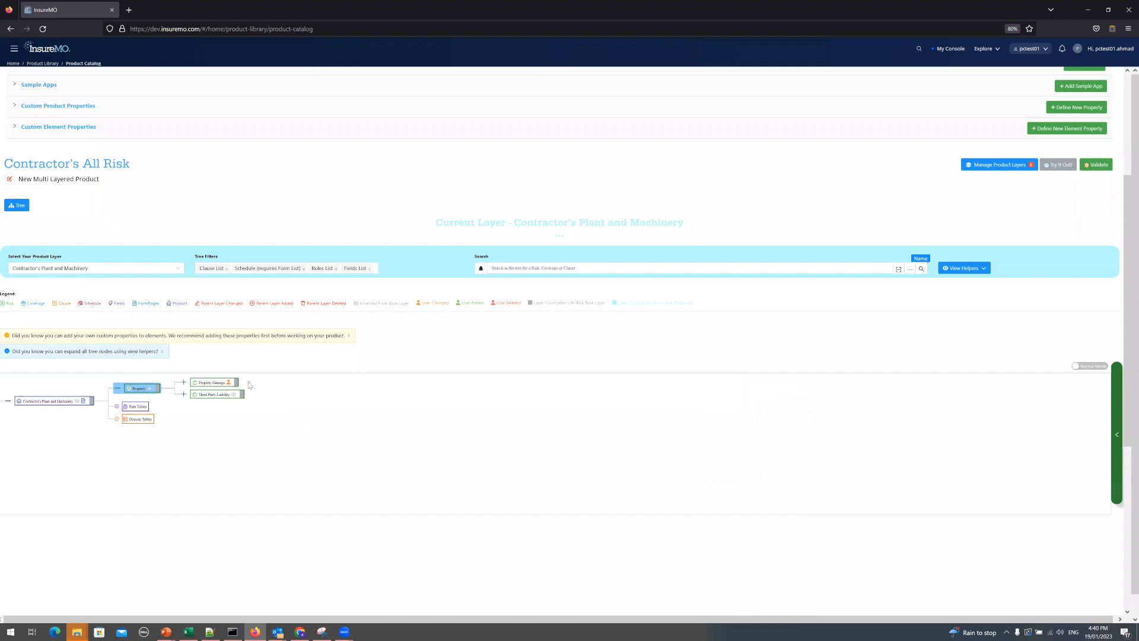
{"action": "left_click", "coordinate": [183, 383]}
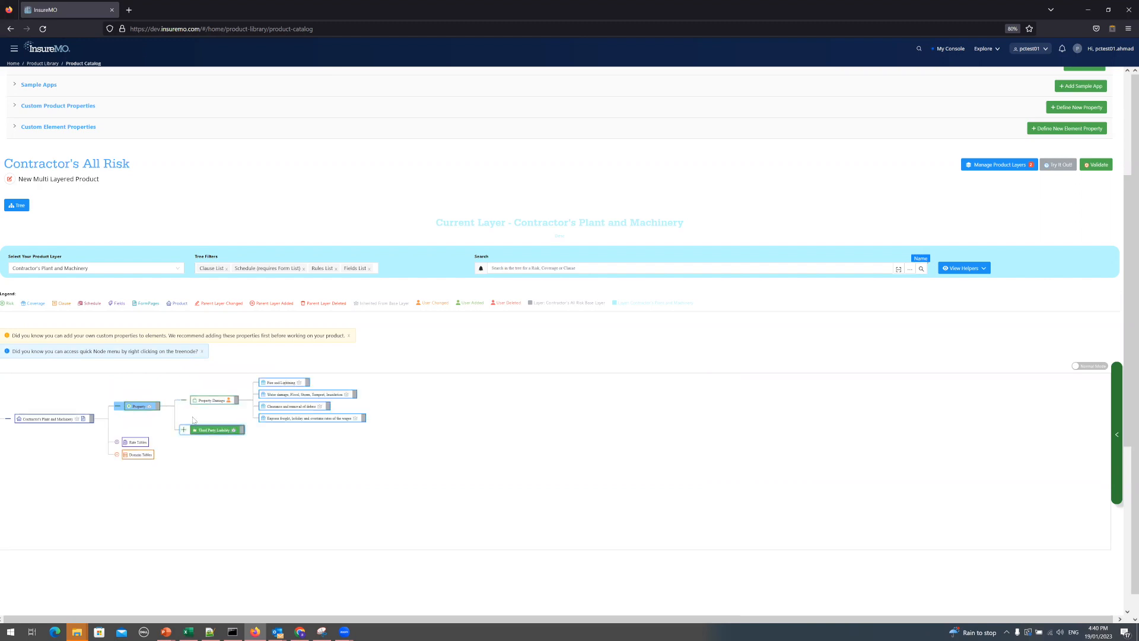
Step: Check the deletion marked in the Excel sheet and delete the Water damage, Flood, Storm, Tempest, Inundation coverage from Property Damage in InsureMO
{"action": "key", "text": "alt+Tab"}
{"action": "left_click", "coordinate": [273, 146]}
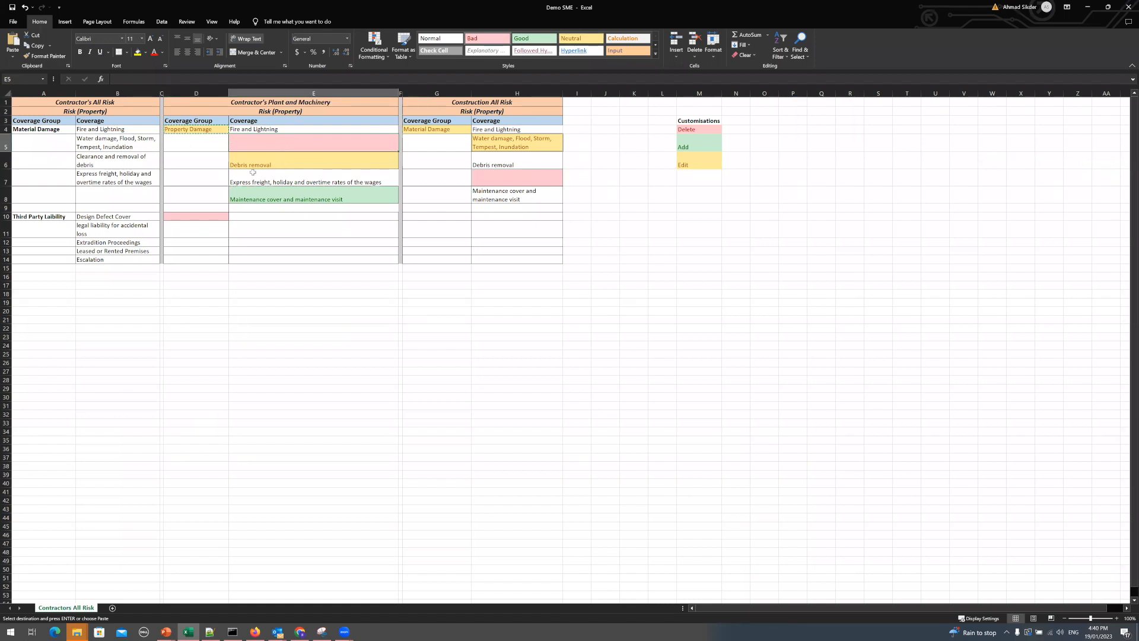
{"action": "key", "text": "alt+Tab"}
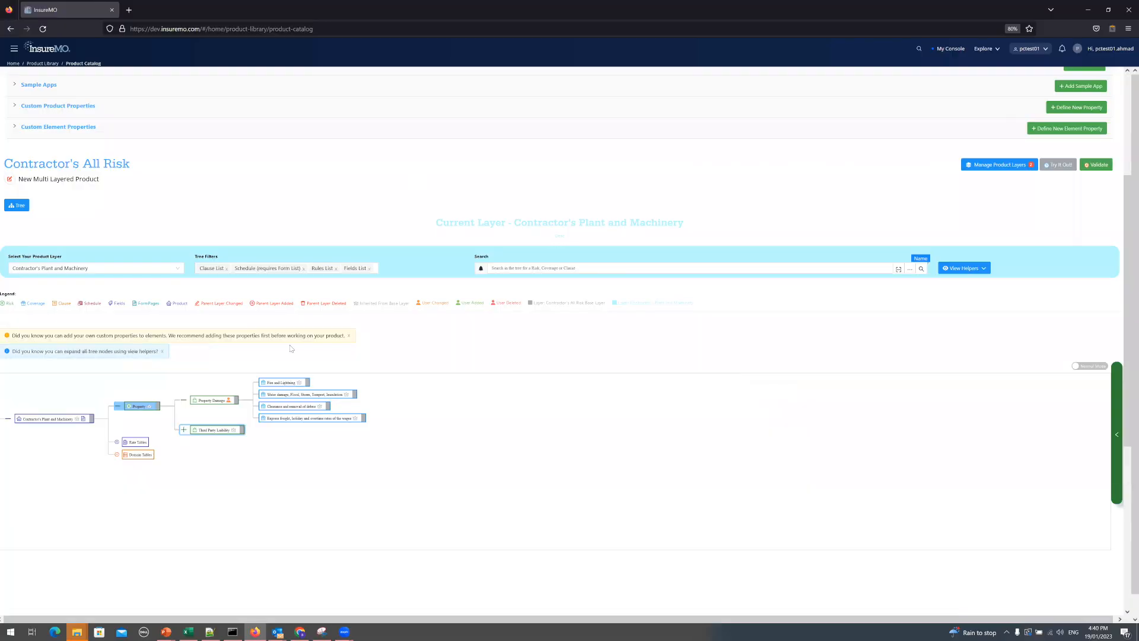
{"action": "left_click", "coordinate": [284, 395]}
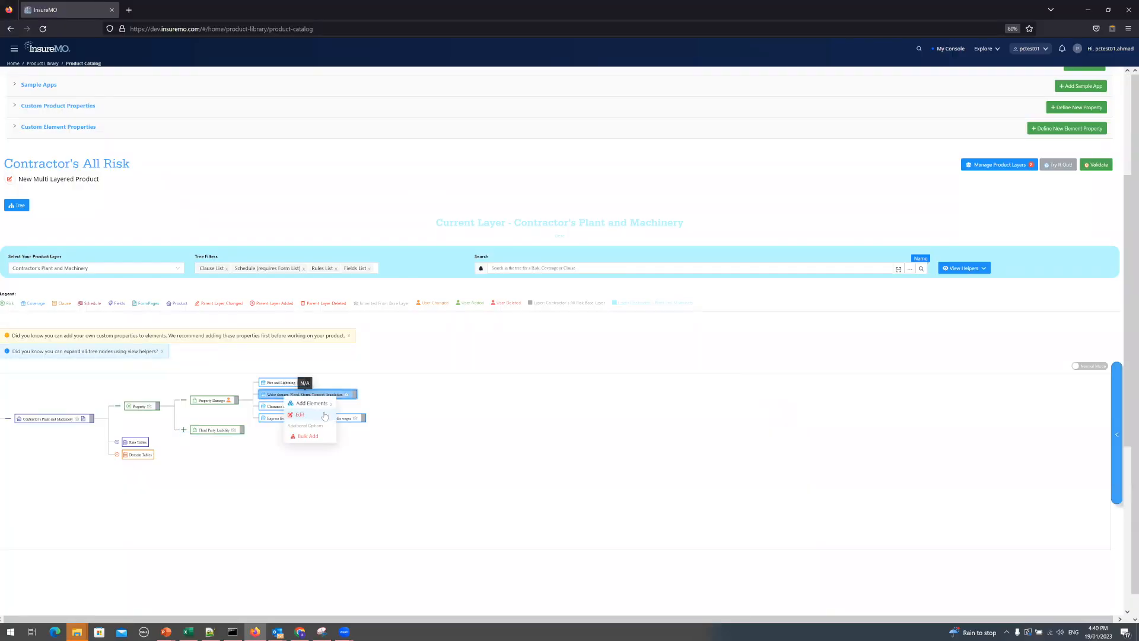
{"action": "left_click", "coordinate": [325, 415]}
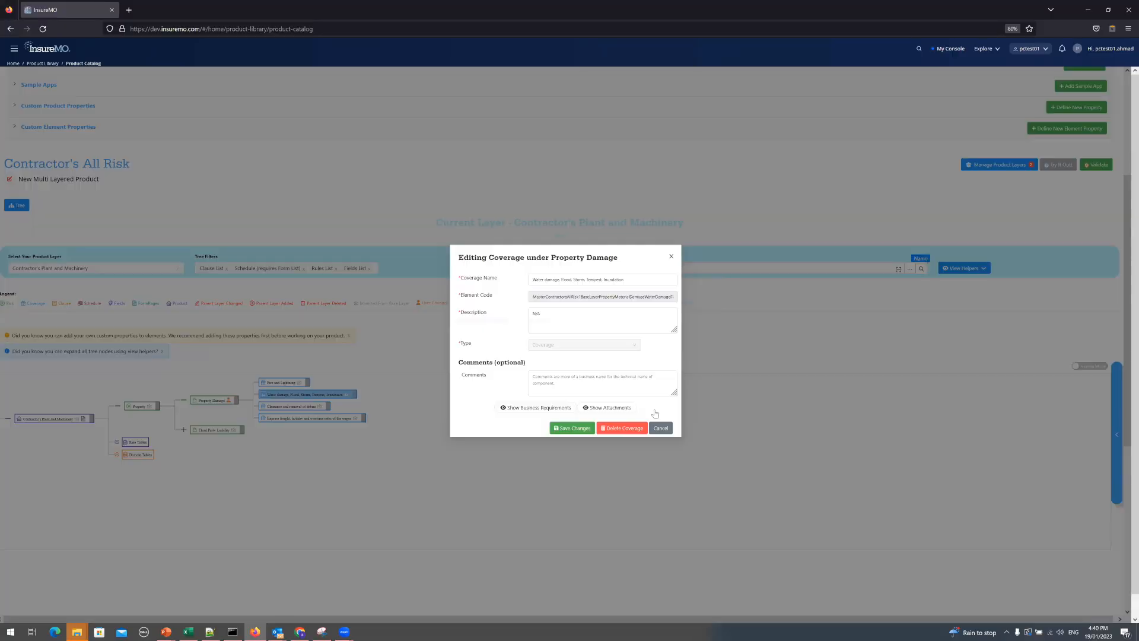
{"action": "left_click", "coordinate": [622, 427]}
{"action": "left_click", "coordinate": [674, 408]}
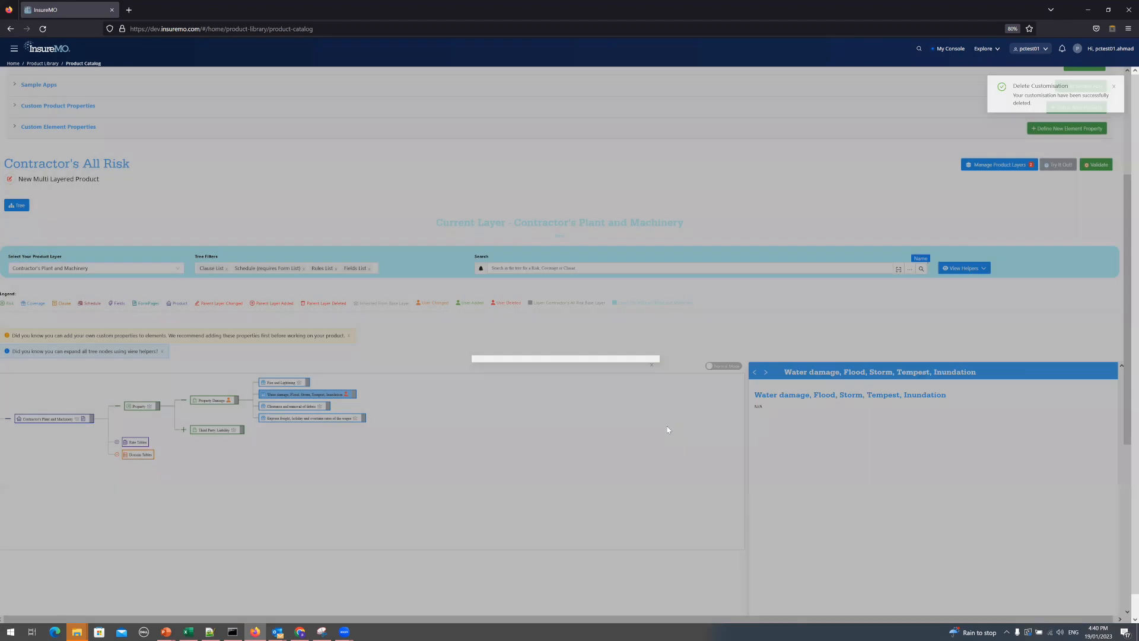
Step: Copy Debris removal from the Excel sheet, rename the Clearance and removal of debris coverage in InsureMO with it, and expand Property Damage again
{"action": "key", "text": "alt+Tab"}
{"action": "left_click", "coordinate": [271, 162]}
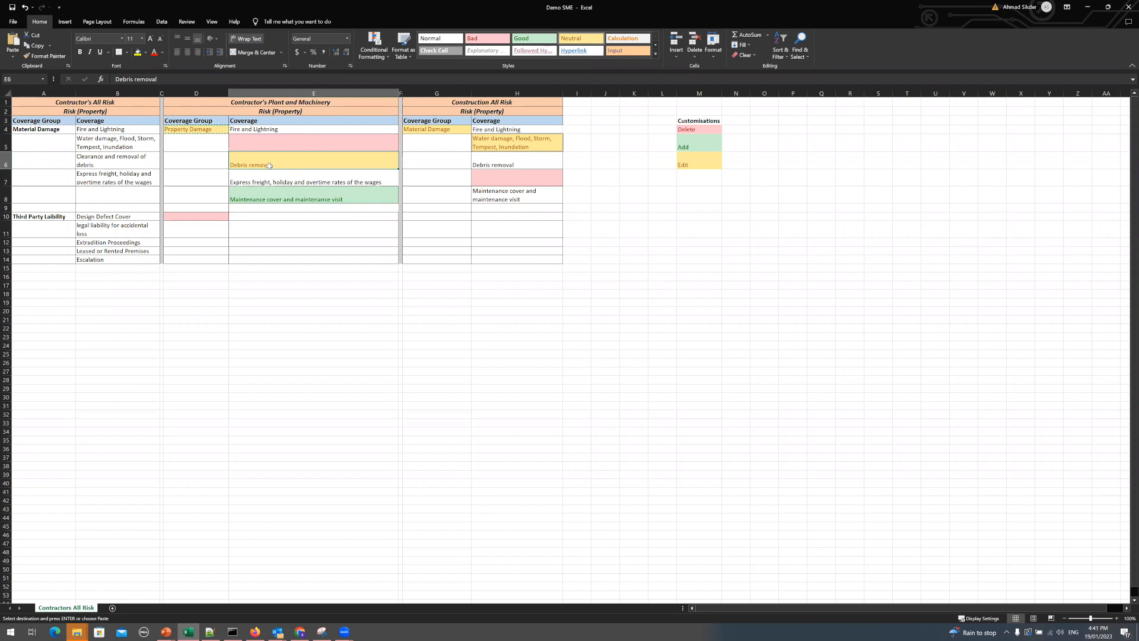
{"action": "key", "text": "alt+Tab"}
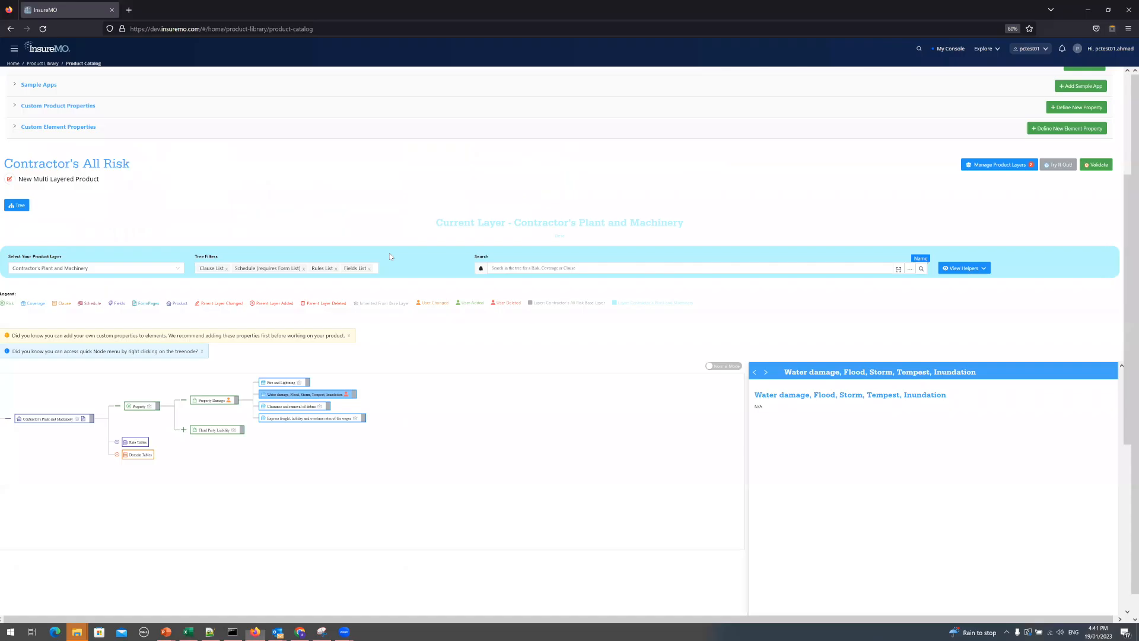
{"action": "right_click", "coordinate": [294, 406]}
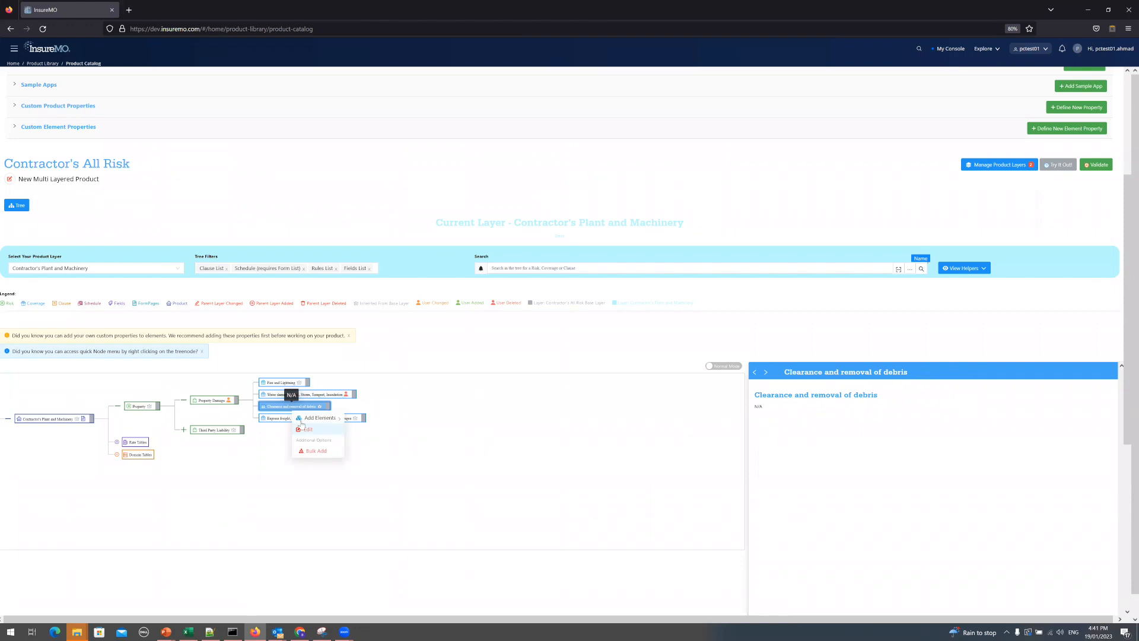
{"action": "left_click", "coordinate": [308, 429]}
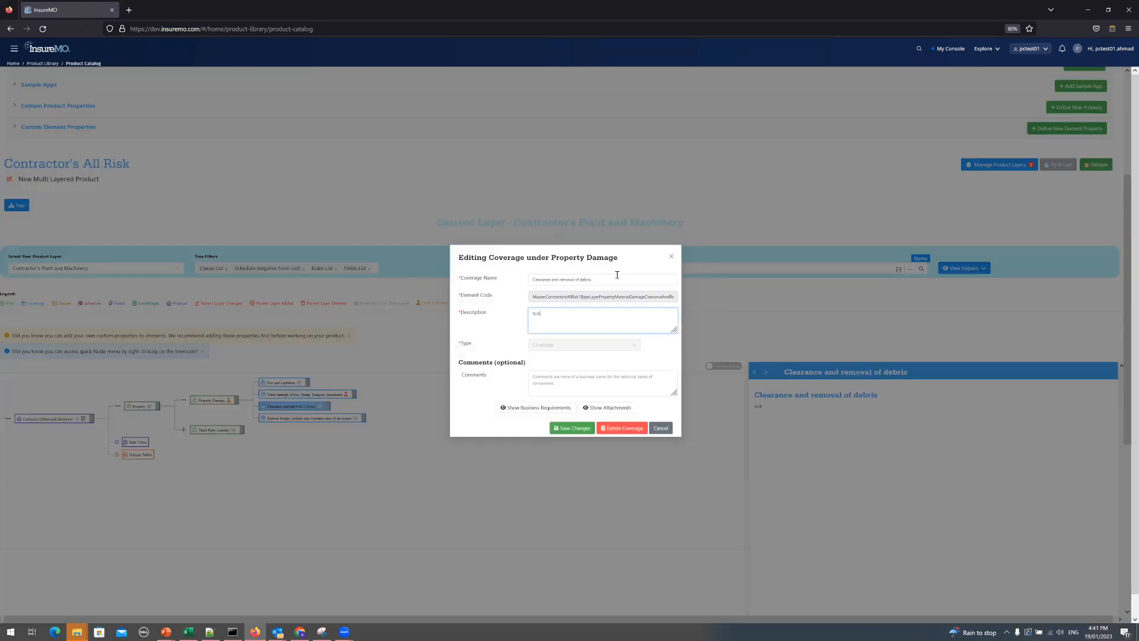
{"action": "left_click_drag", "start_coordinate": [611, 278], "coordinate": [524, 277]}
{"action": "key", "text": "ctrl+v"}
{"action": "left_click", "coordinate": [574, 428]}
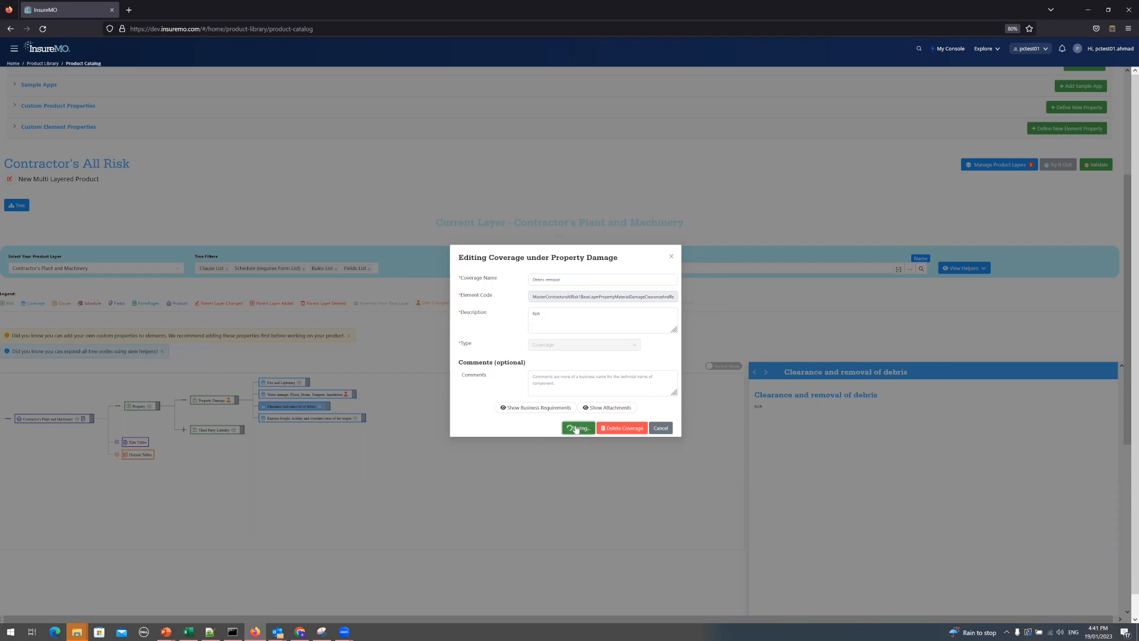
{"action": "left_click", "coordinate": [660, 428]}
{"action": "left_click", "coordinate": [184, 382]}
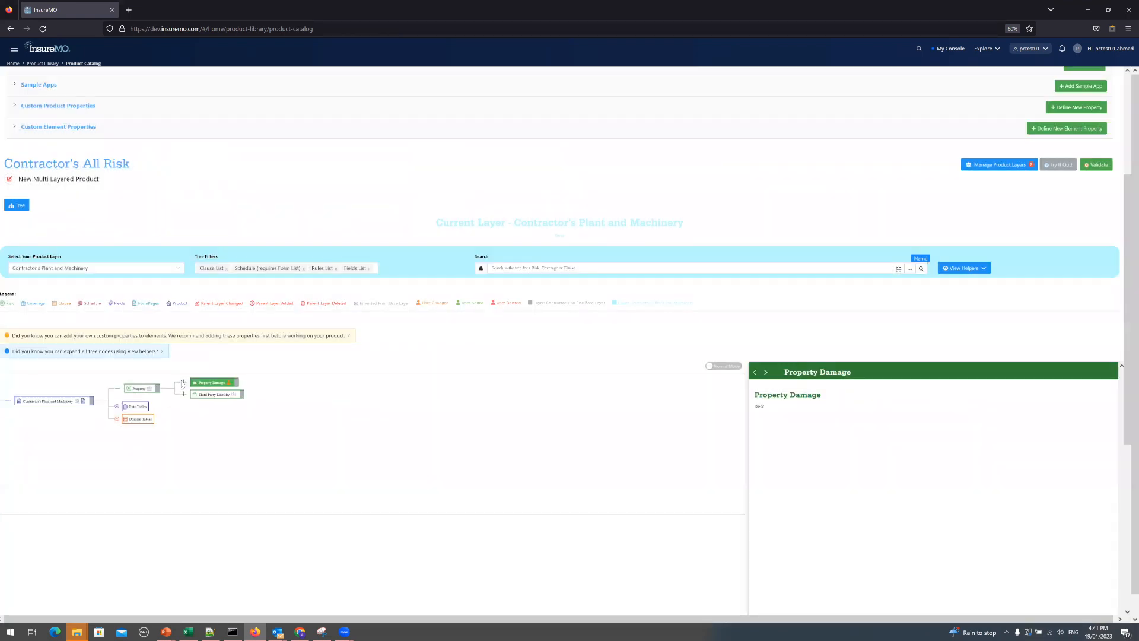
Step: Copy Maintenance cover and maintenance visit from the Contractor's Plant and Machinery column in the Excel sheet and return to InsureMO
{"action": "key", "text": "alt+Tab"}
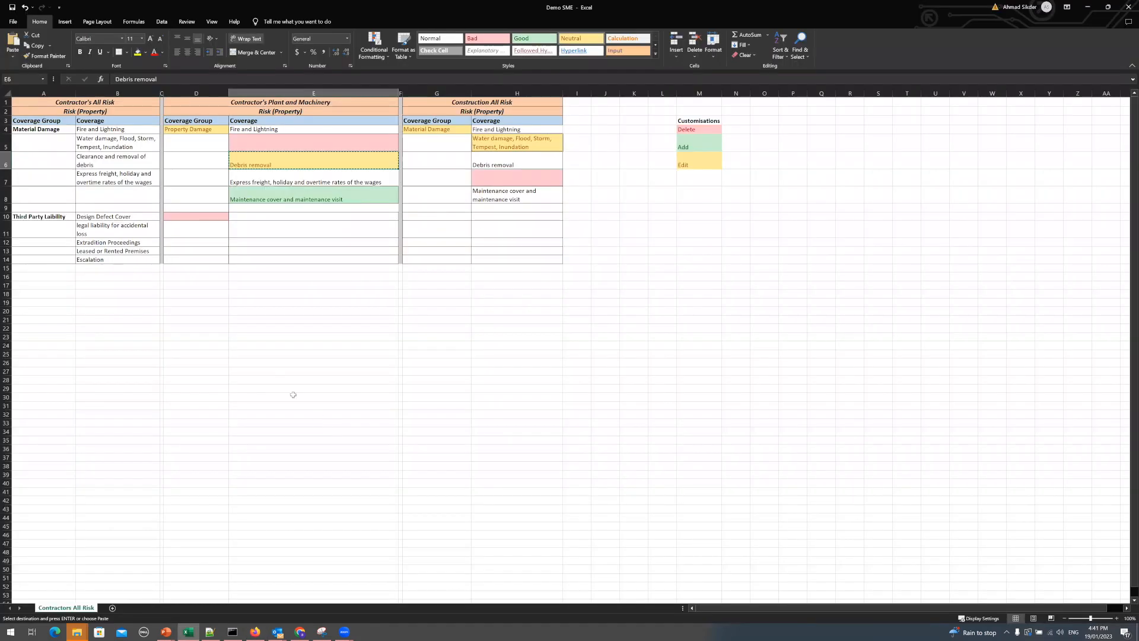
{"action": "left_click", "coordinate": [247, 199]}
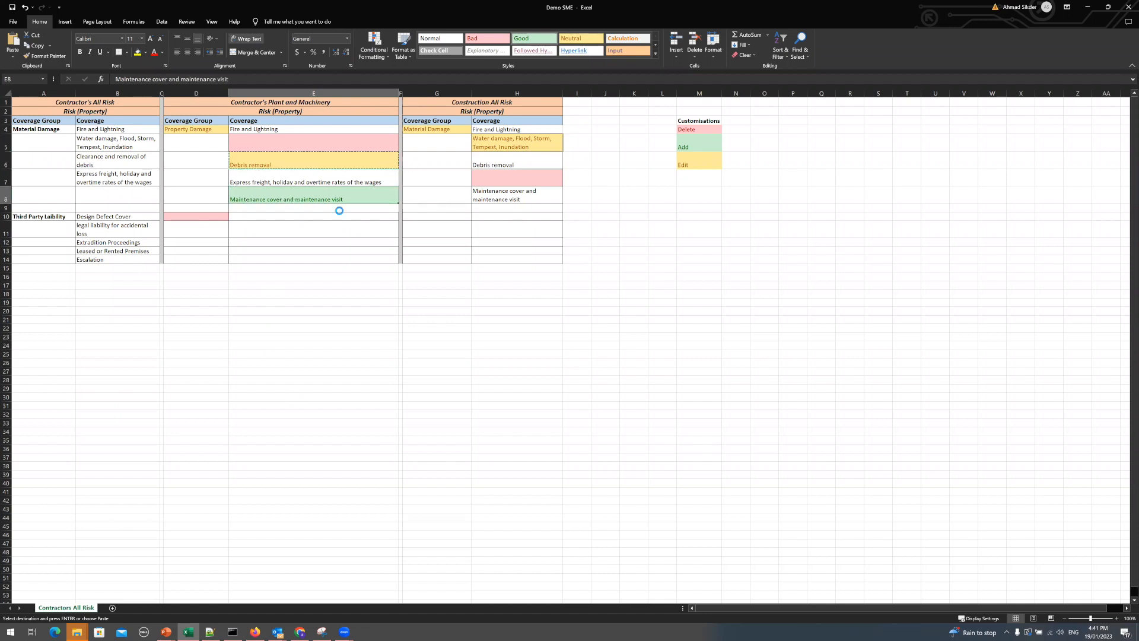
{"action": "key", "text": "alt+Tab"}
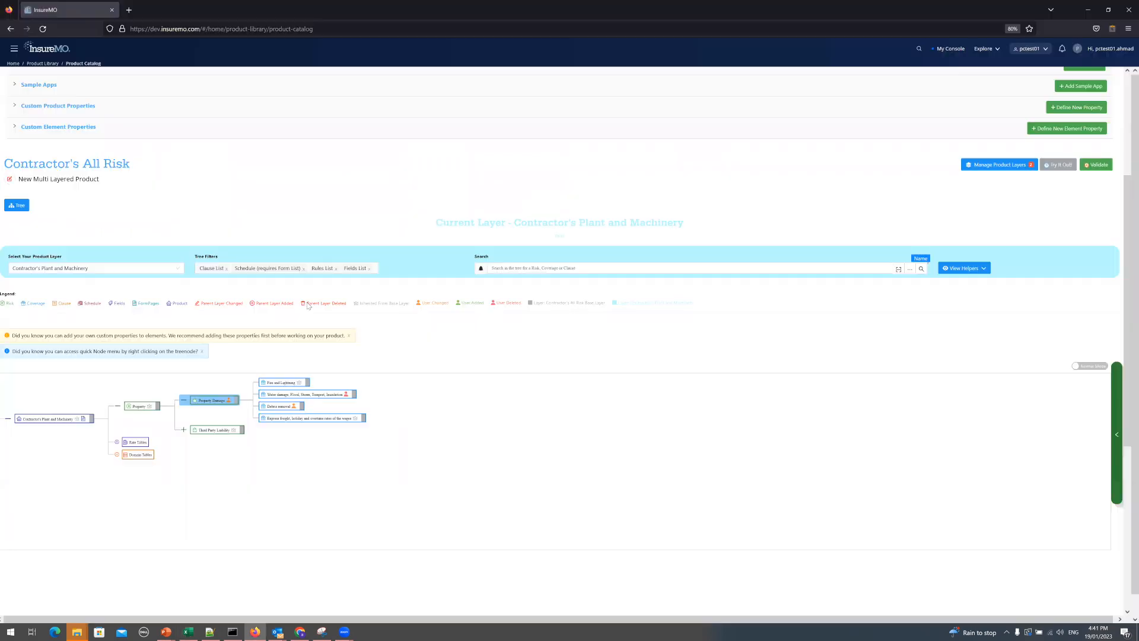
Step: Add a new coverage named Maintenance cover and maintenance visit under Property Damage with description Desc, save it and select Property Damage
{"action": "right_click", "coordinate": [224, 403]}
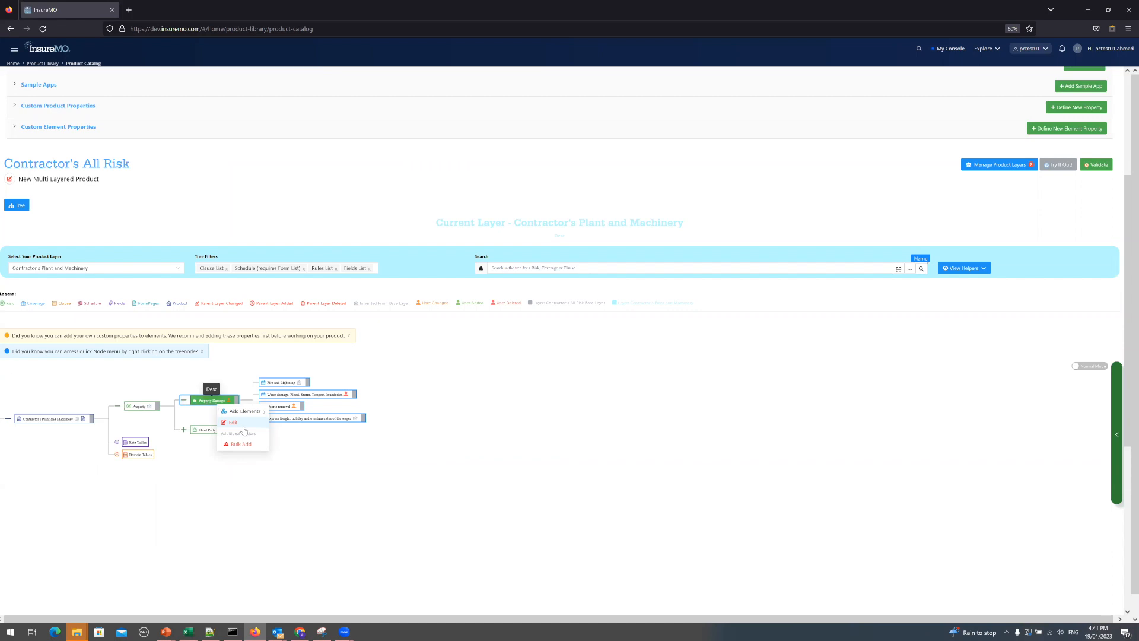
{"action": "mouse_move", "coordinate": [247, 413]}
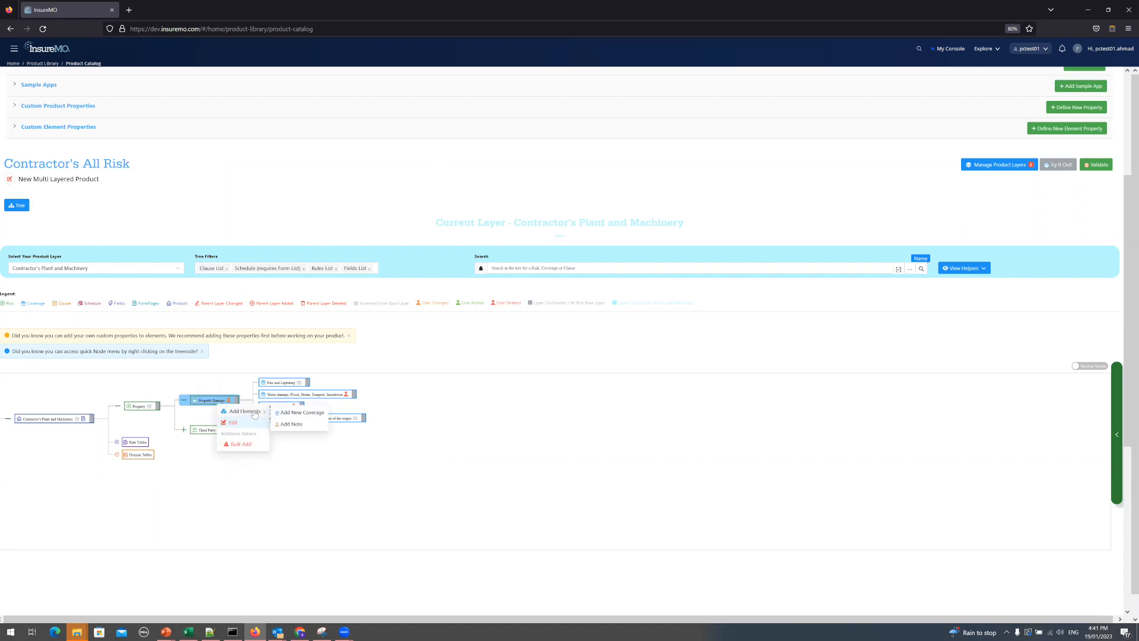
{"action": "left_click", "coordinate": [303, 412]}
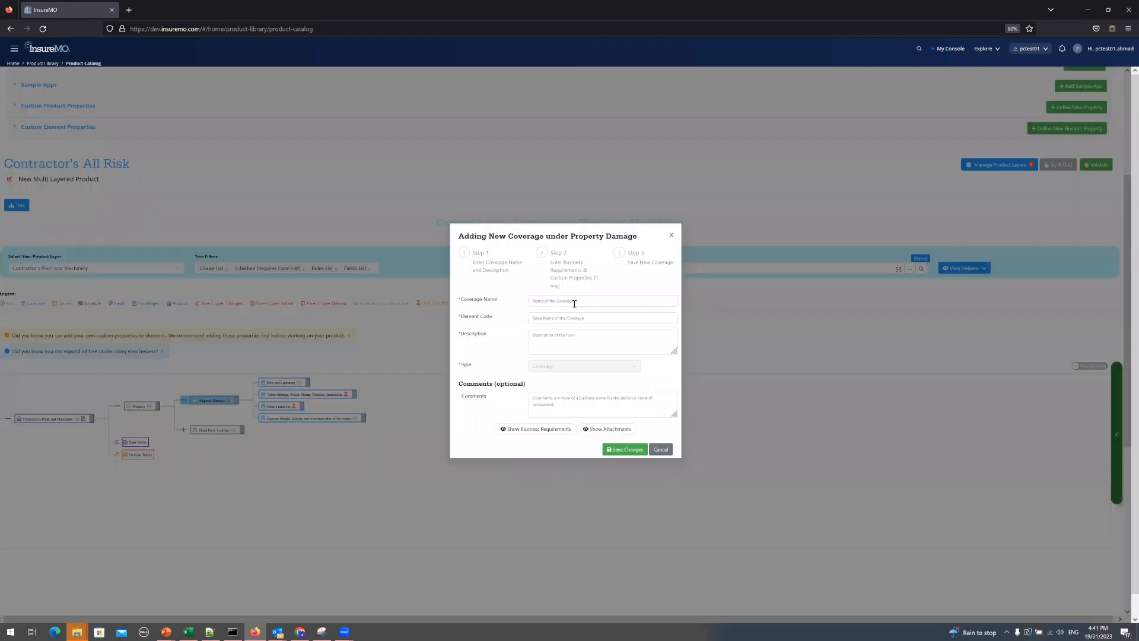
{"action": "left_click", "coordinate": [574, 304]}
{"action": "type", "text": "Maintenance cover and maintenance visit"}
{"action": "left_click", "coordinate": [574, 349]}
{"action": "type", "text": "Desc"}
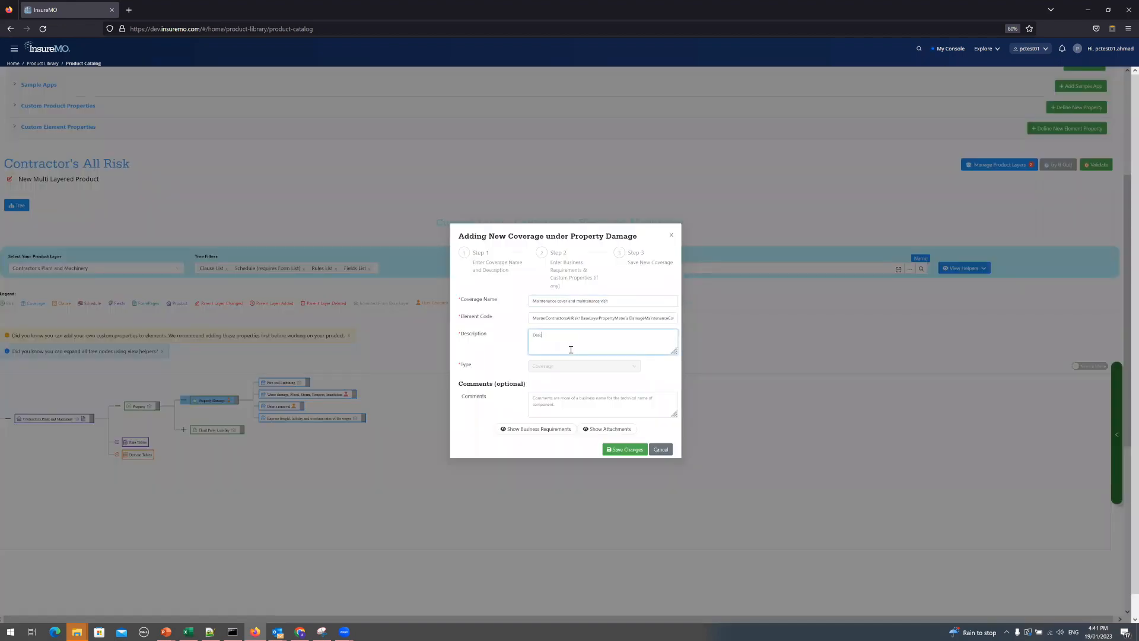
{"action": "left_click", "coordinate": [622, 453]}
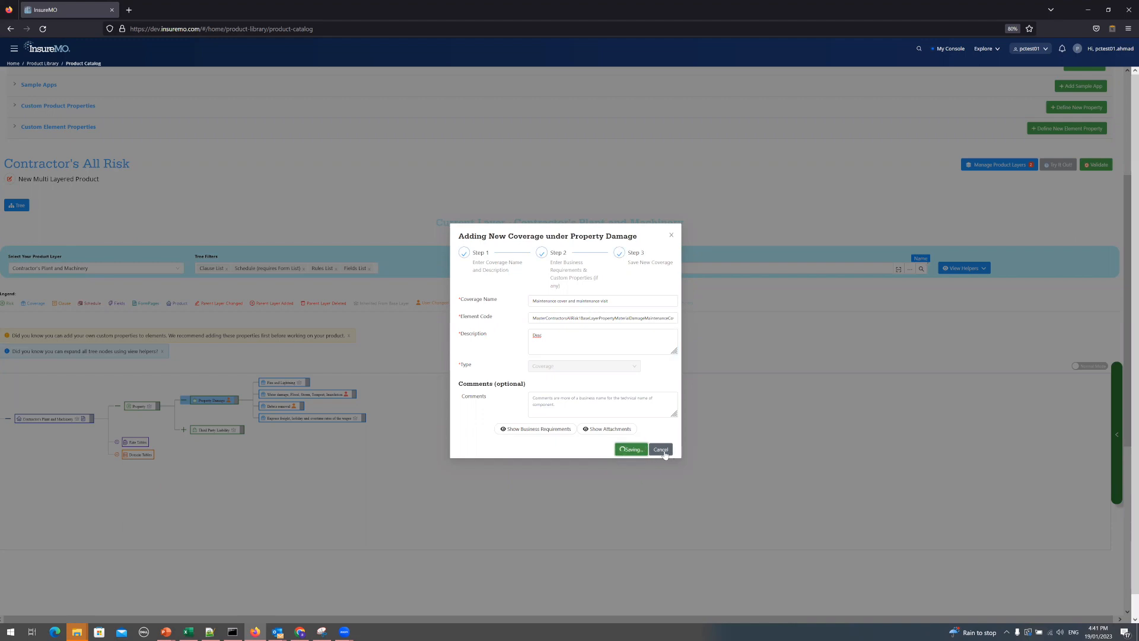
{"action": "left_click", "coordinate": [662, 451]}
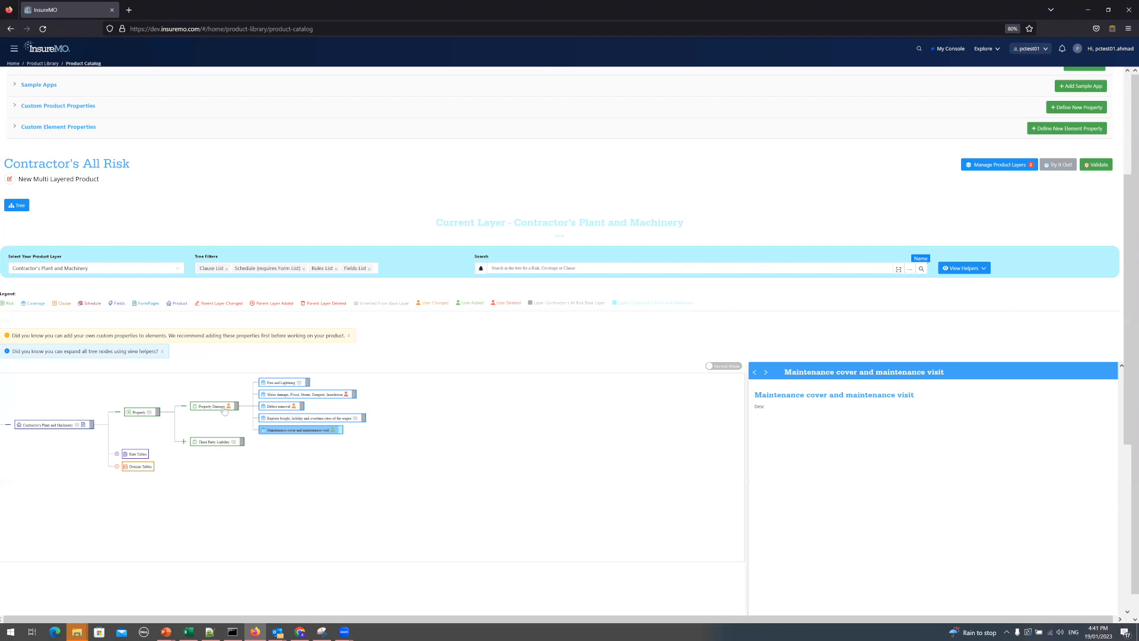
{"action": "left_click", "coordinate": [224, 407]}
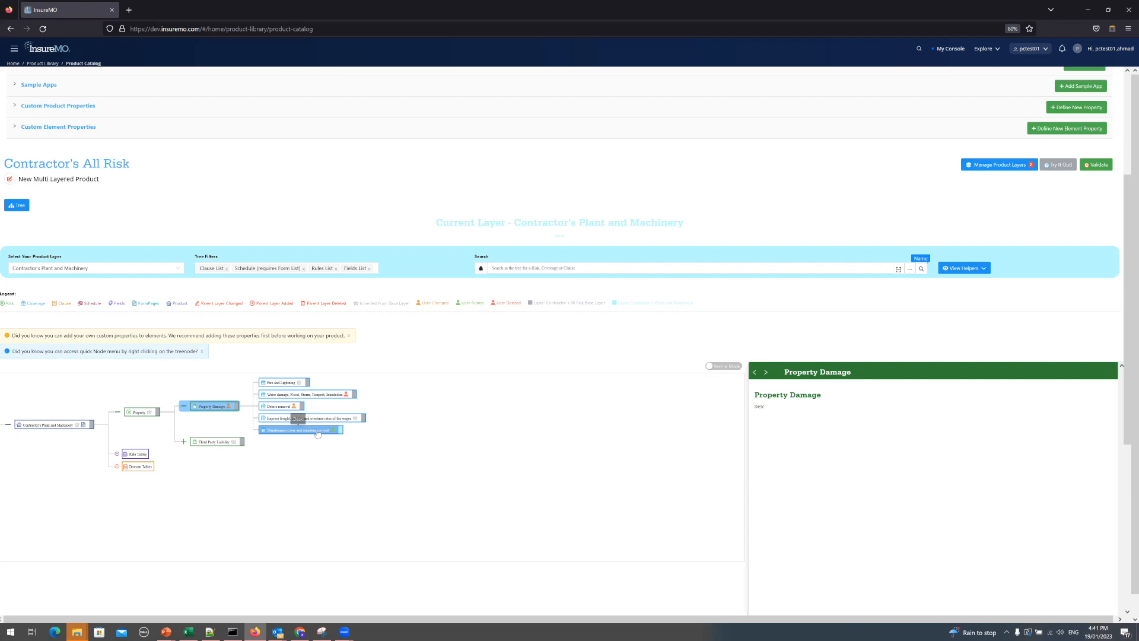
Step: Check the coverage group deletion marked in the Excel sheet and delete the Third Party Liability coverage group in InsureMO
{"action": "key", "text": "alt+Tab"}
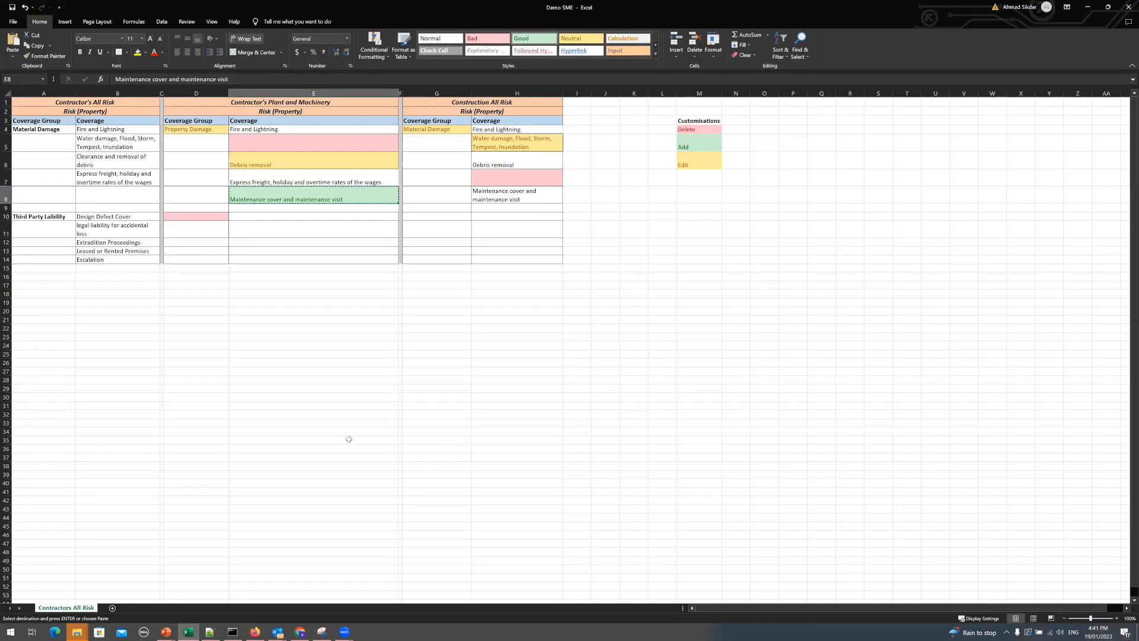
{"action": "left_click", "coordinate": [207, 215]}
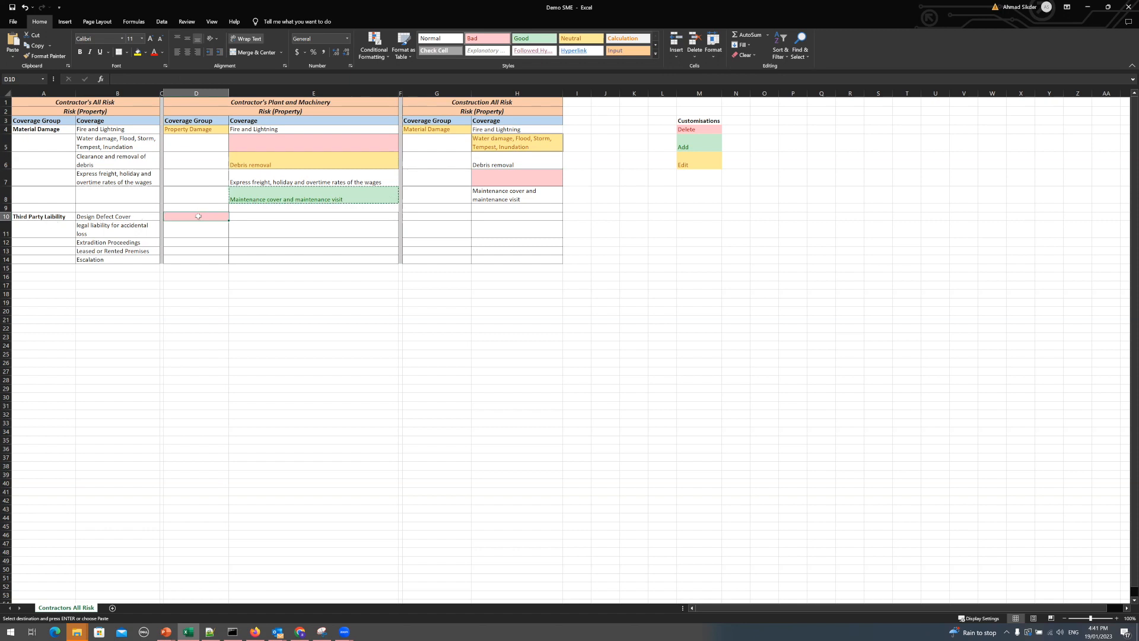
{"action": "key", "text": "alt+Tab"}
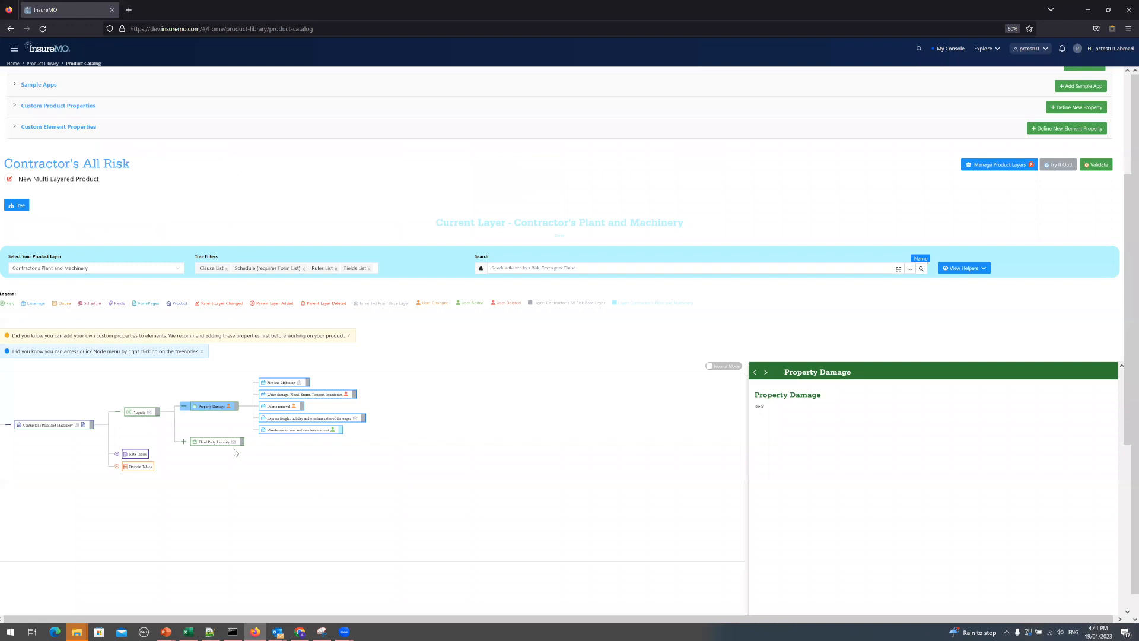
{"action": "left_click", "coordinate": [233, 445]}
{"action": "right_click", "coordinate": [233, 445]}
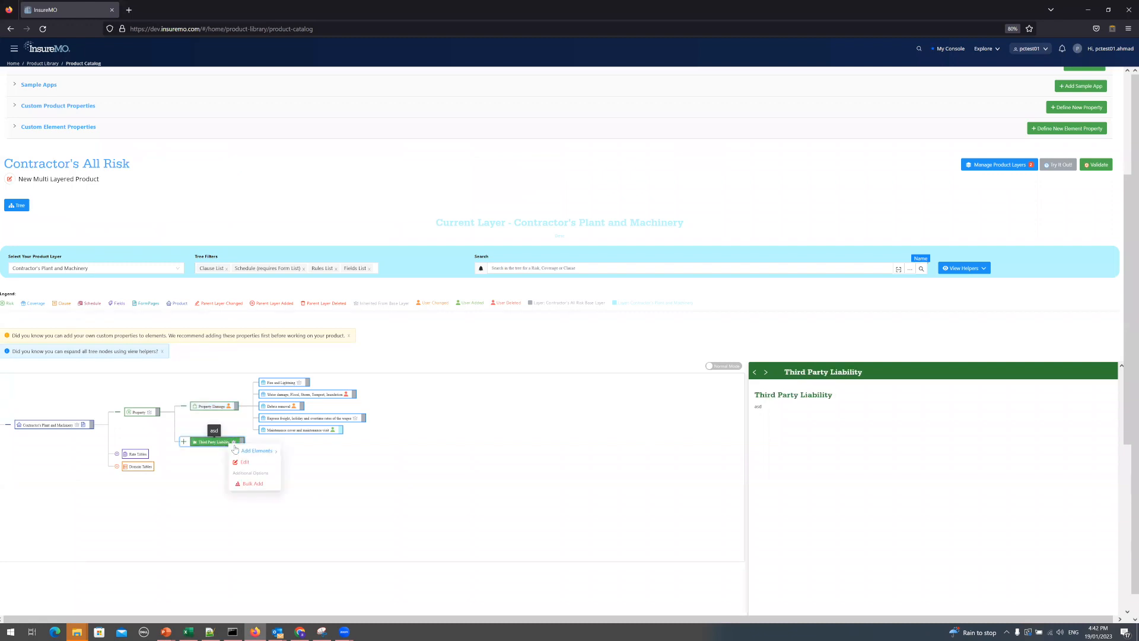
{"action": "left_click", "coordinate": [270, 464]}
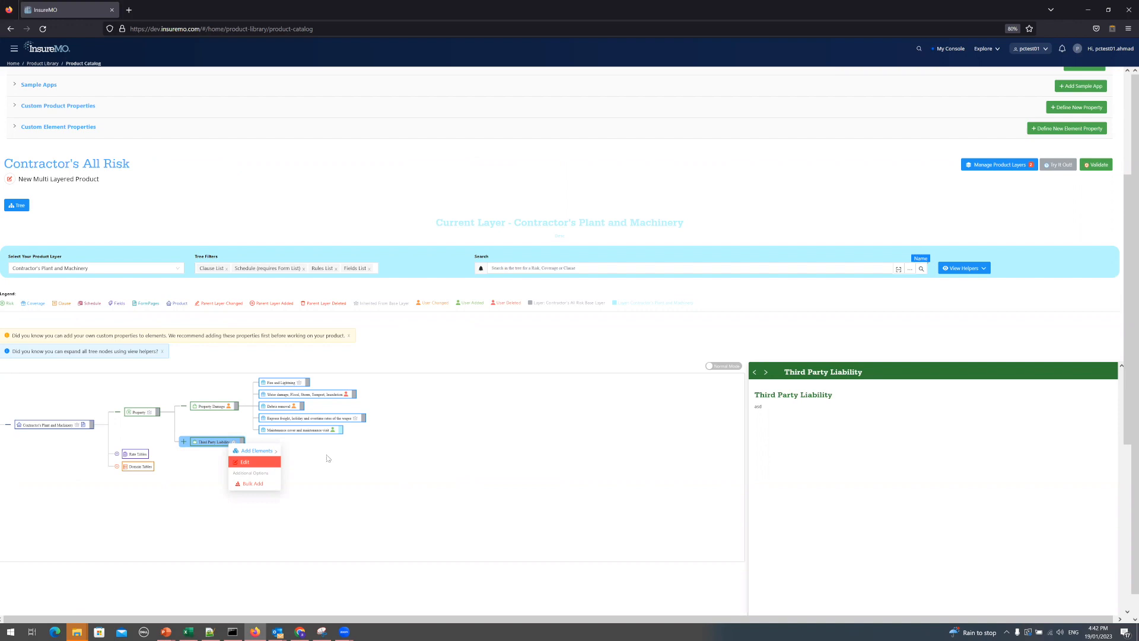
{"action": "left_click", "coordinate": [644, 408]}
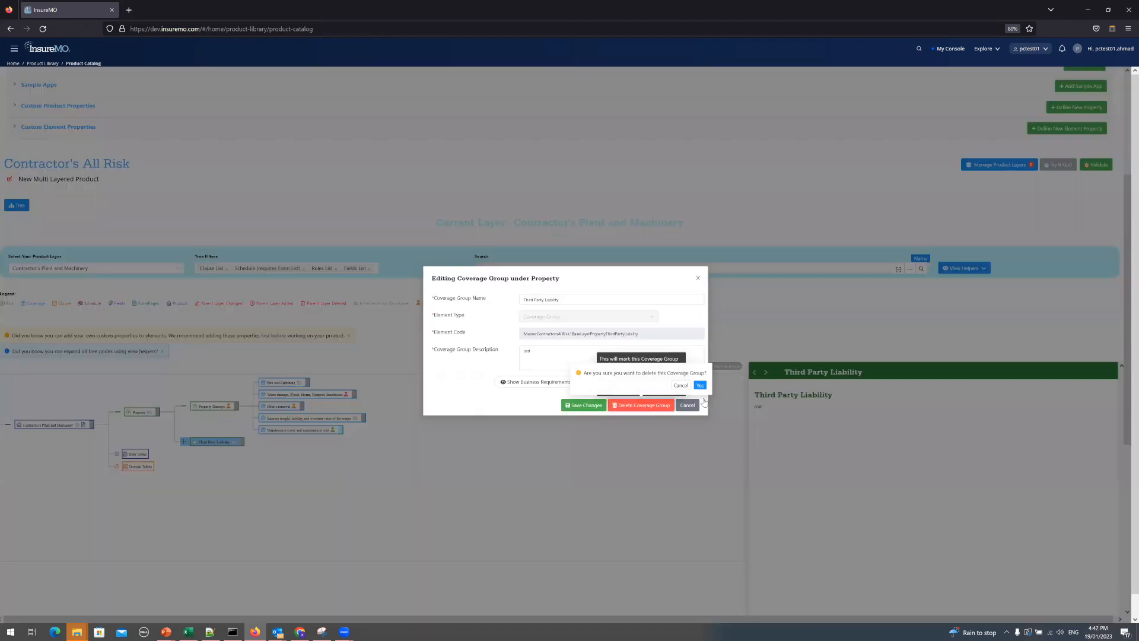
{"action": "left_click", "coordinate": [701, 385]}
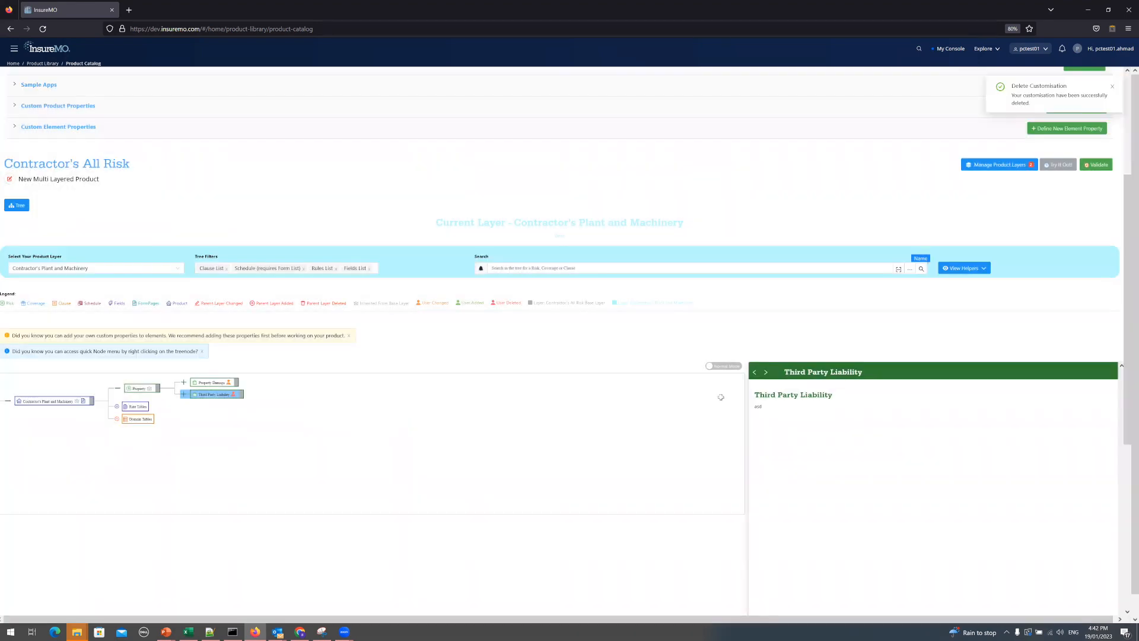
Step: Review the Third Party Liability rows in the Excel sheet and expand Third Party Liability in InsureMO to examine its coverages
{"action": "key", "text": "alt+Tab"}
{"action": "left_click_drag", "start_coordinate": [241, 216], "coordinate": [270, 255]}
{"action": "key", "text": "alt+Tab"}
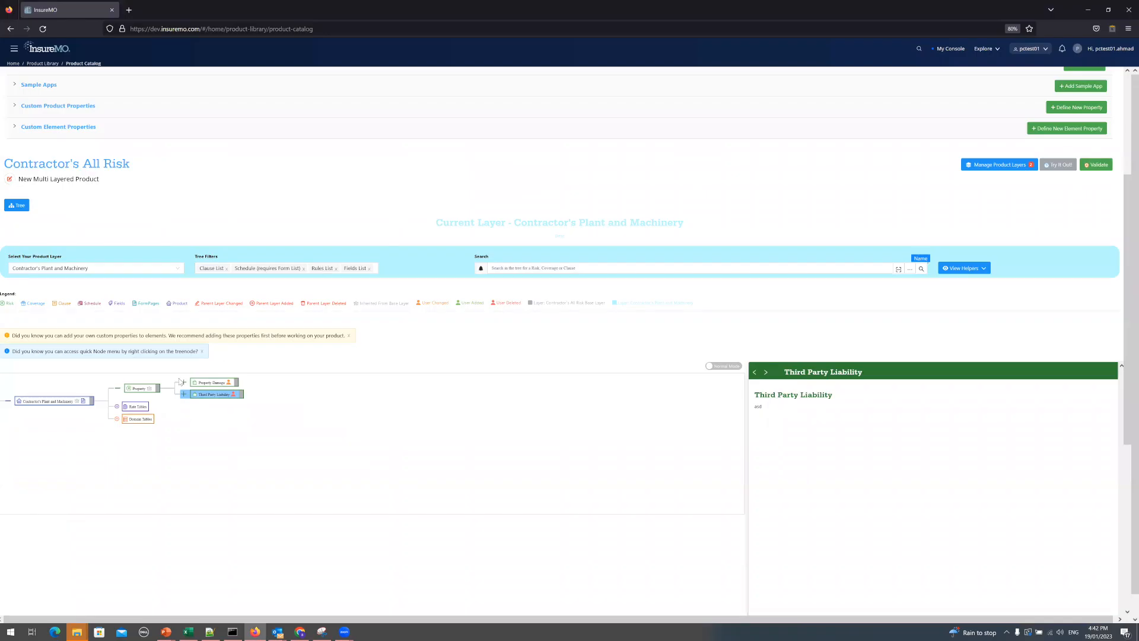
{"action": "left_click", "coordinate": [183, 396]}
{"action": "left_click", "coordinate": [183, 396]}
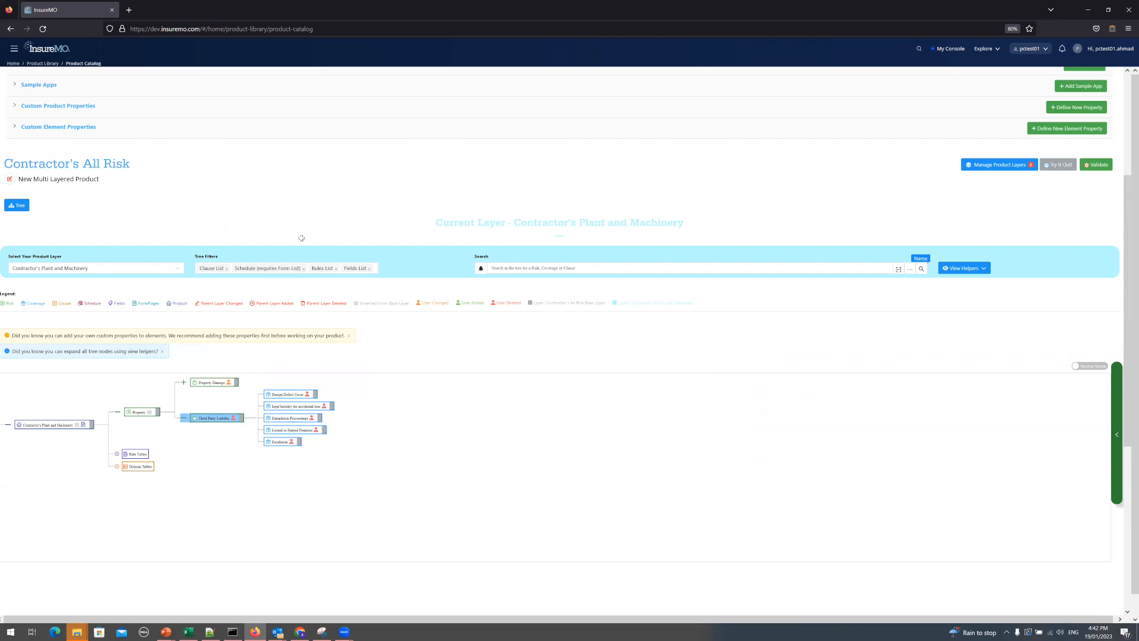
Step: Compare the Contractor's Plant and Machinery and Construction All Risk columns in the Excel sheet, and return to InsureMO
{"action": "key", "text": "alt+Tab"}
{"action": "left_click_drag", "start_coordinate": [178, 102], "coordinate": [308, 256]}
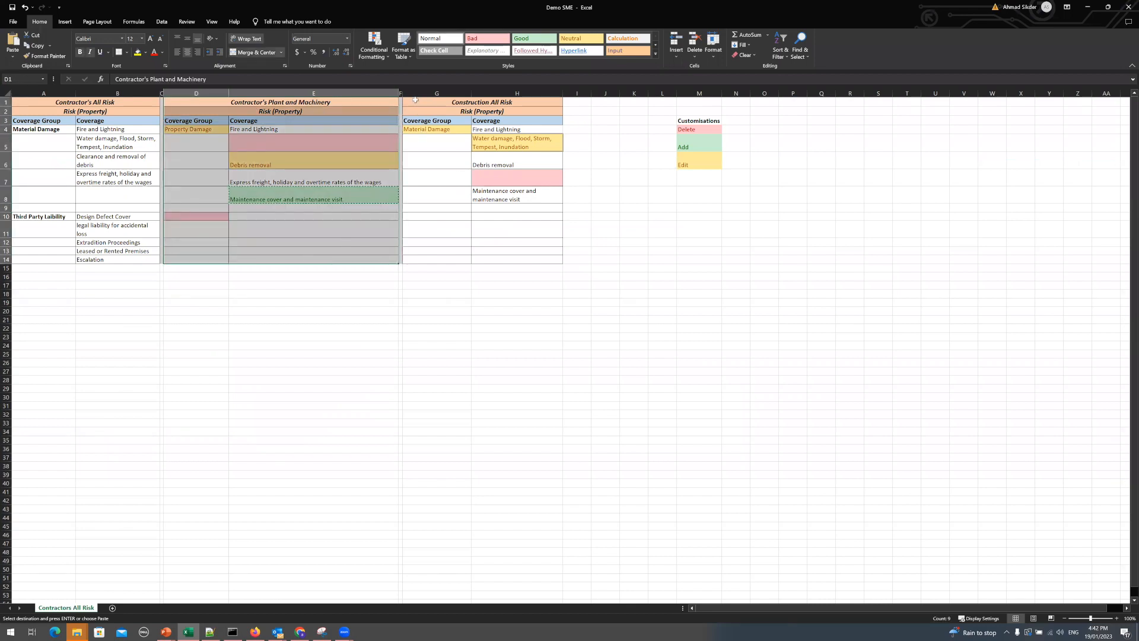
{"action": "left_click_drag", "start_coordinate": [459, 114], "coordinate": [497, 257]}
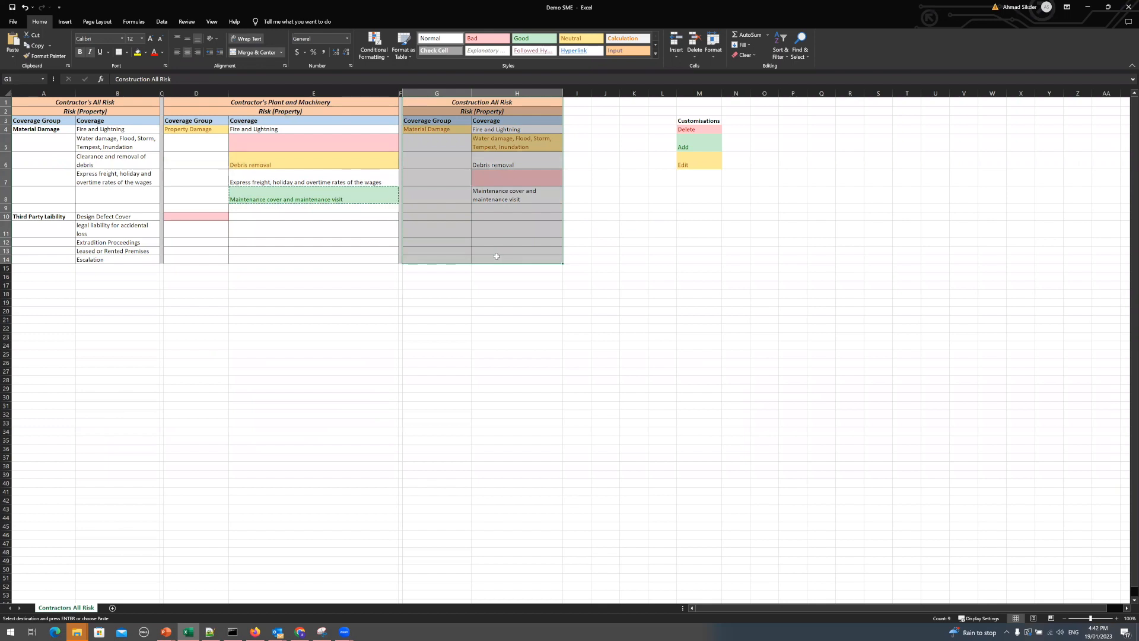
{"action": "left_click", "coordinate": [438, 166]}
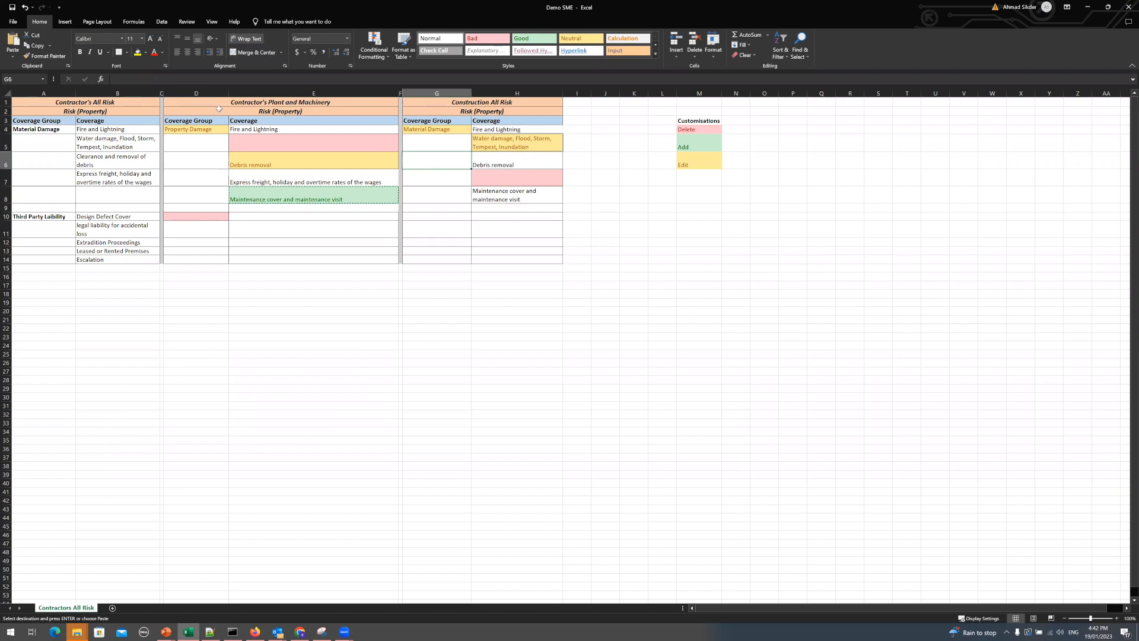
{"action": "left_click_drag", "start_coordinate": [268, 106], "coordinate": [324, 259]}
{"action": "left_click_drag", "start_coordinate": [425, 105], "coordinate": [427, 261]}
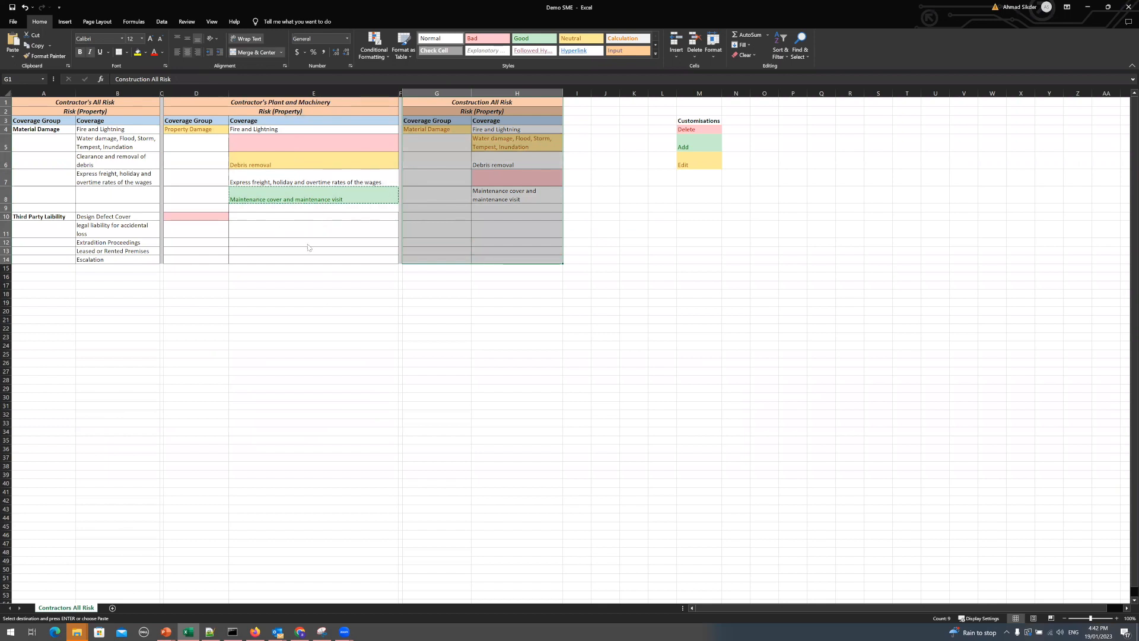
{"action": "key", "text": "alt+Tab"}
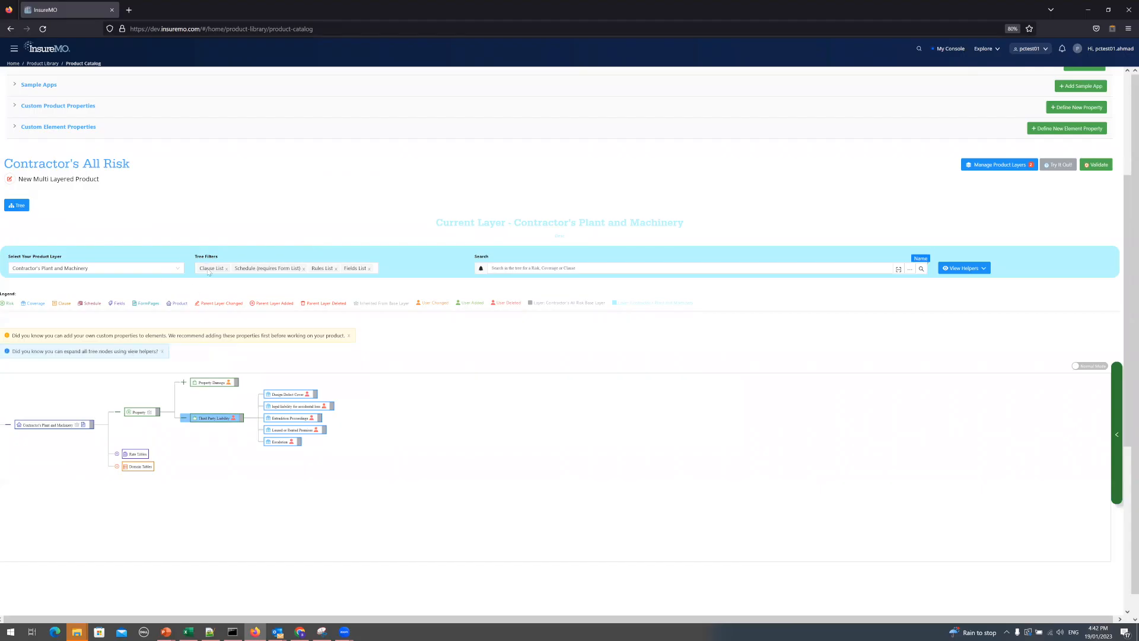
Step: Start a new product layer under Contractor's Plant and Machinery and name it Construction All Risk, copied from the Excel sheet
{"action": "left_click", "coordinate": [1001, 168]}
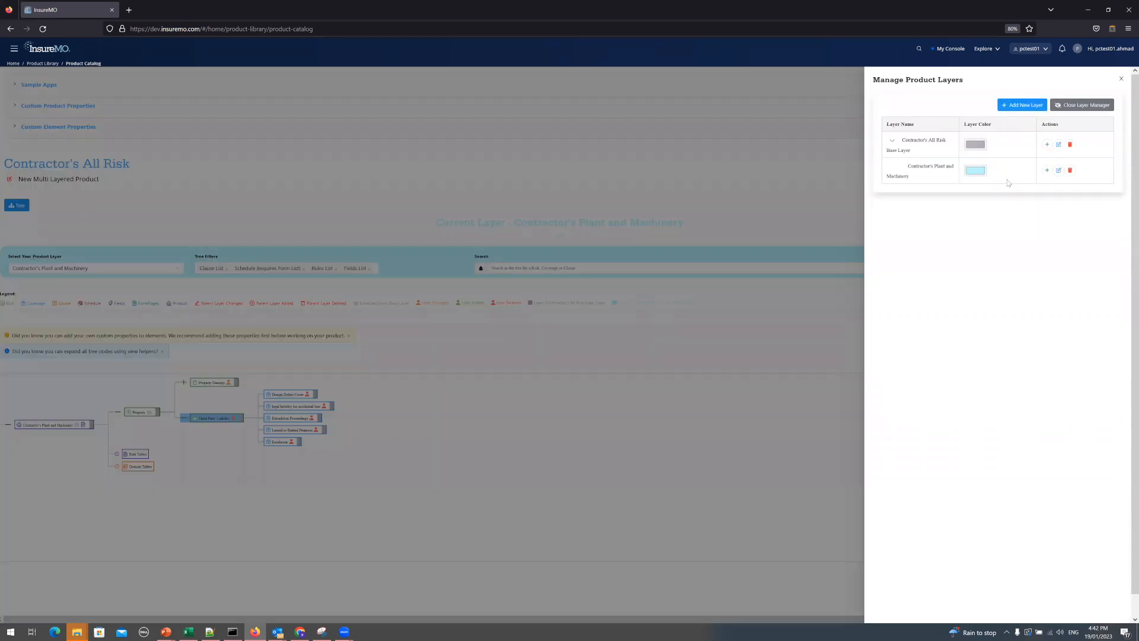
{"action": "left_click", "coordinate": [1046, 170]}
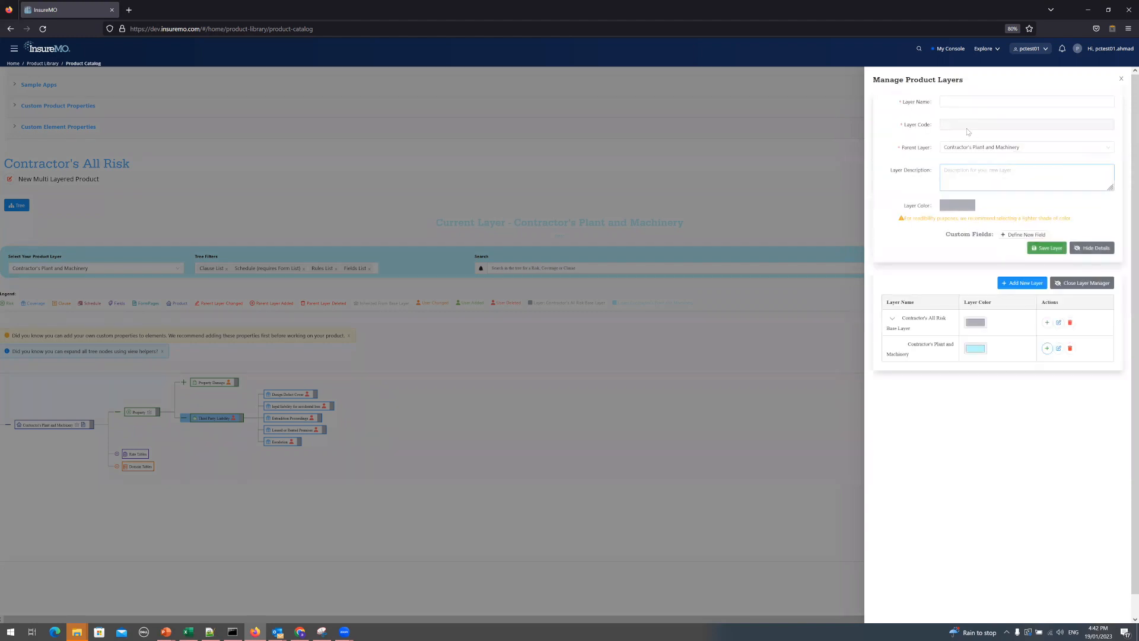
{"action": "left_click", "coordinate": [965, 106]}
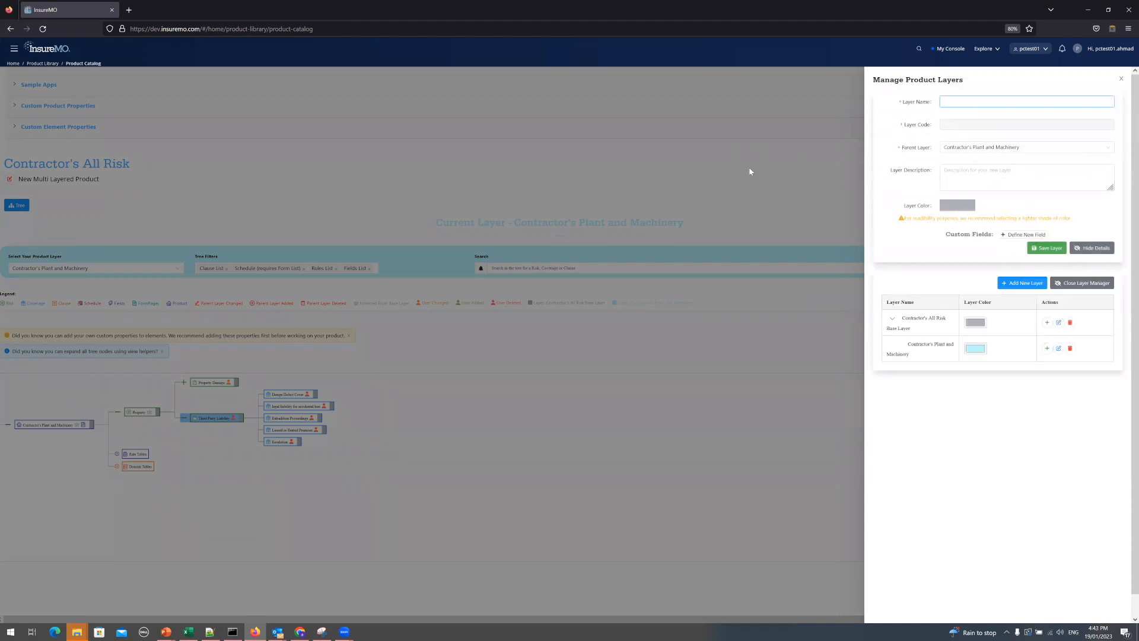
{"action": "key", "text": "alt+Tab"}
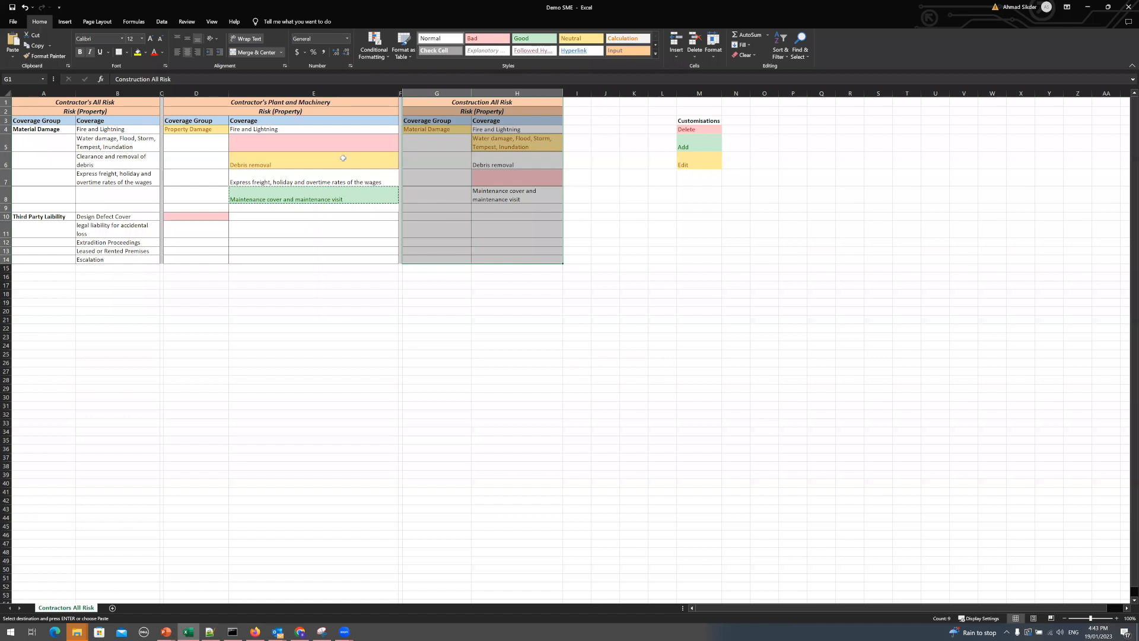
{"action": "key", "text": "ctrl+c"}
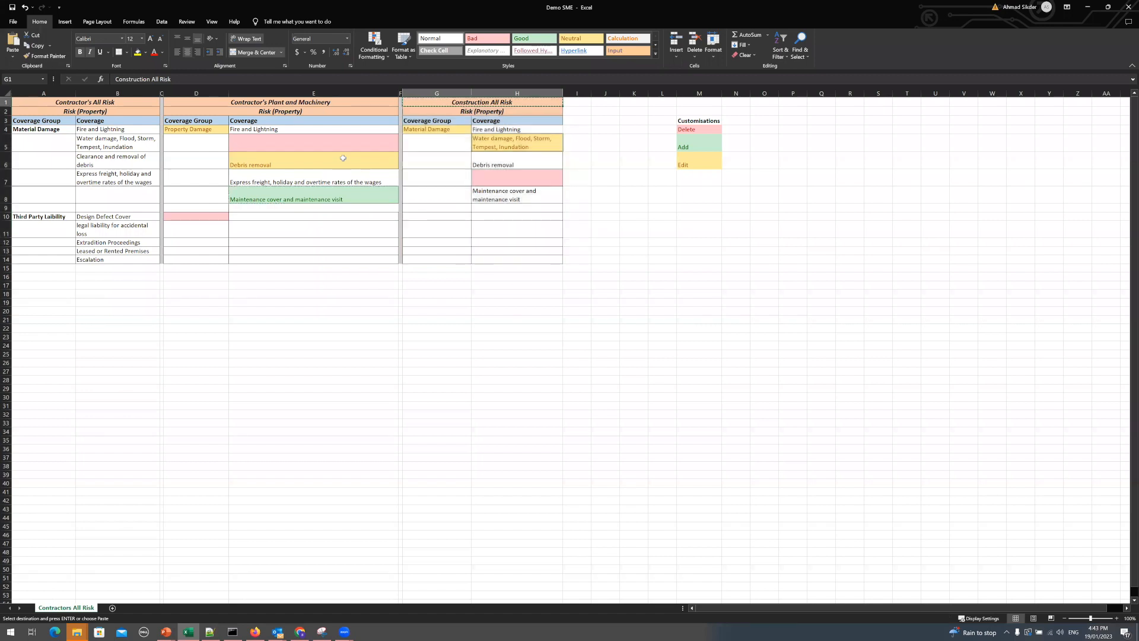
{"action": "key", "text": "alt+Tab"}
{"action": "left_click", "coordinate": [964, 104]}
{"action": "key", "text": "ctrl+v"}
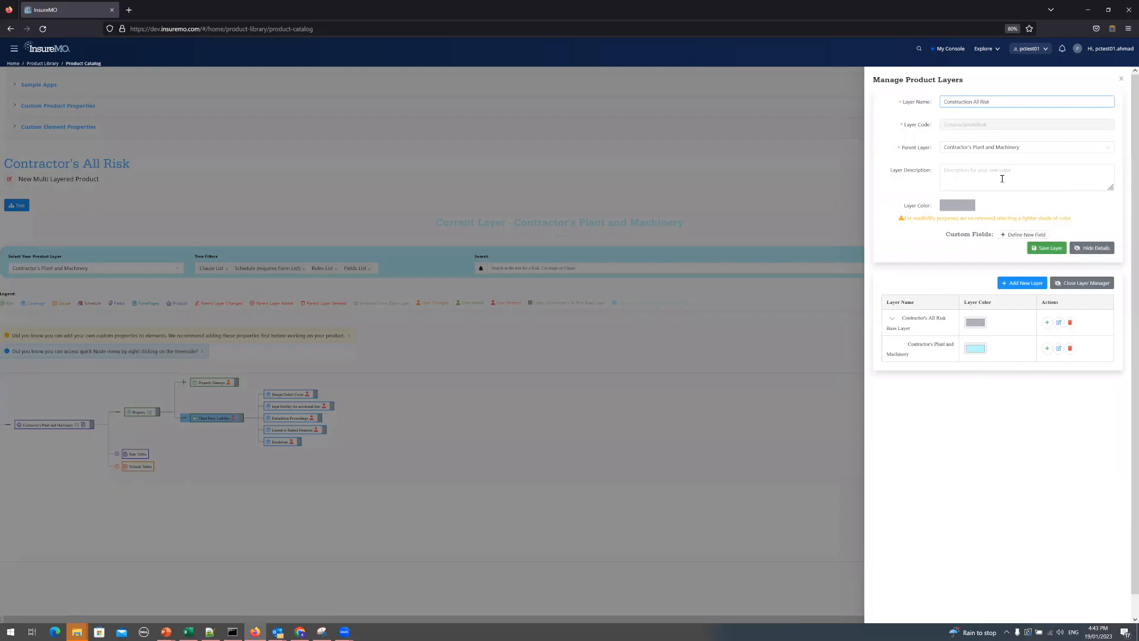
Step: Set the new layer's color to bright red, save the layer and close the layer manager
{"action": "left_click", "coordinate": [996, 177]}
{"action": "left_click", "coordinate": [957, 205]}
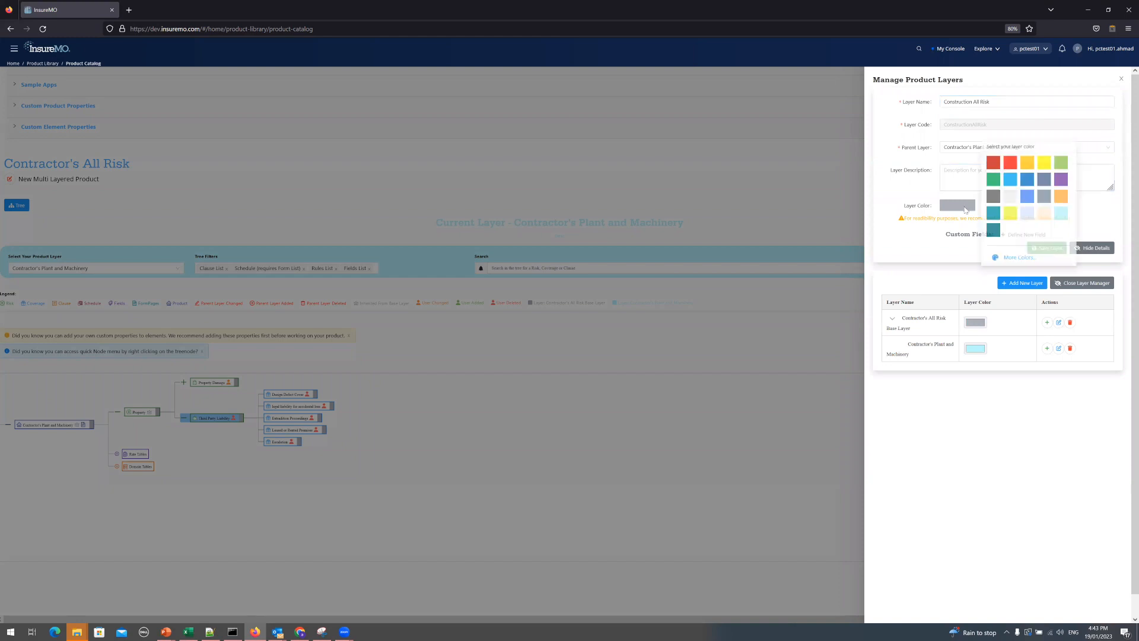
{"action": "left_click", "coordinate": [1009, 160]}
{"action": "left_click", "coordinate": [930, 254]}
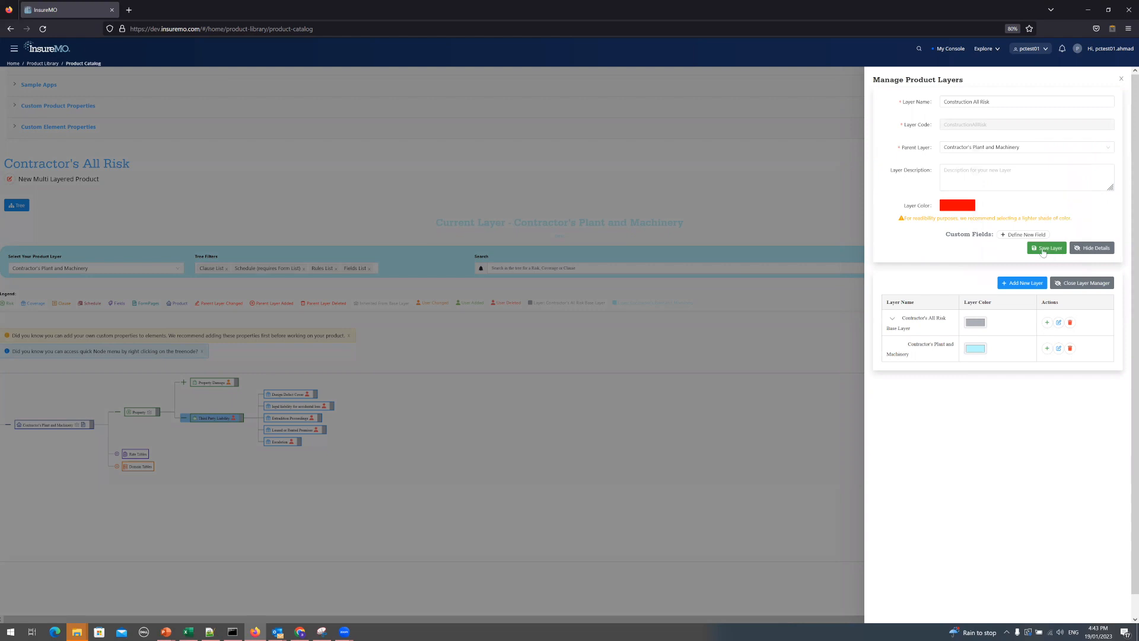
{"action": "left_click", "coordinate": [1045, 249]}
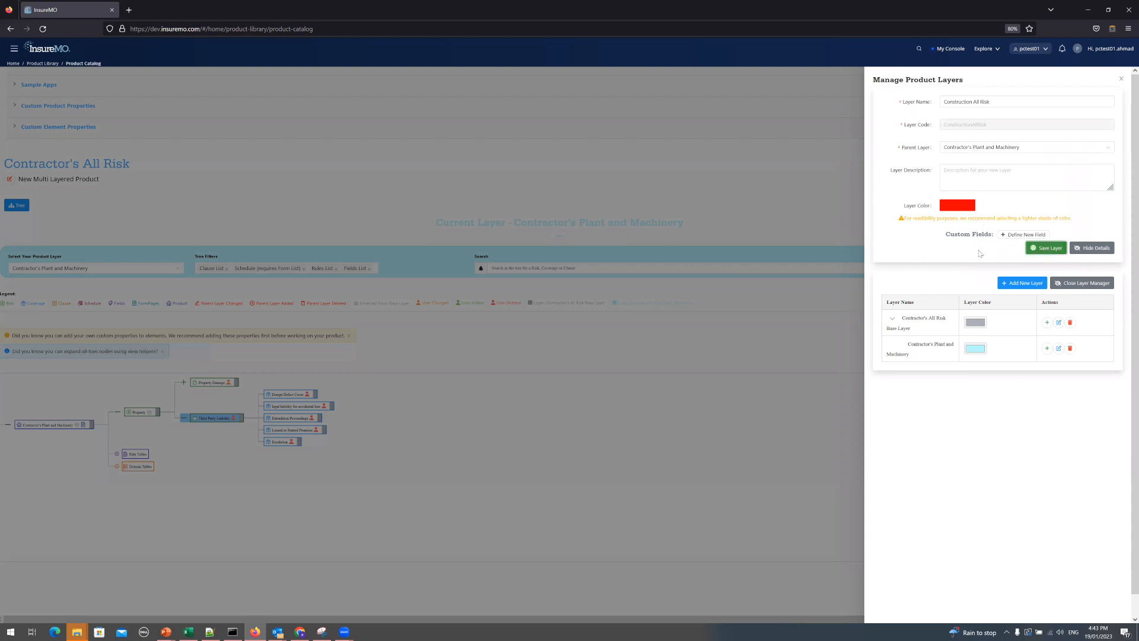
{"action": "left_click", "coordinate": [1121, 79]}
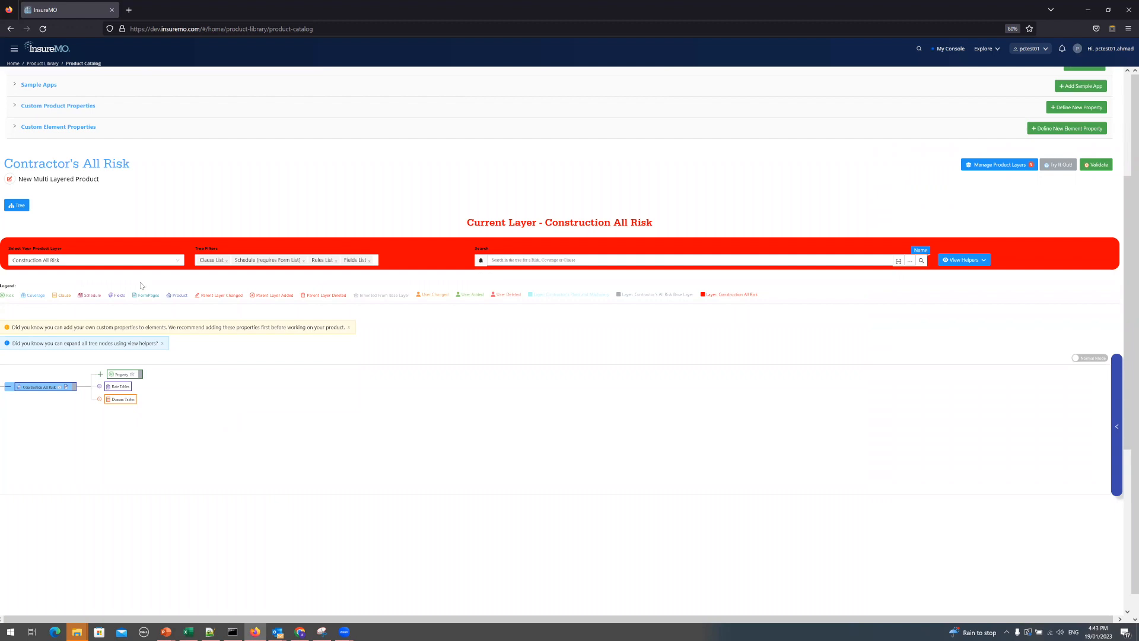
Step: Expand Property, Property Damage and Third Party Liability in the Construction All Risk layer's tree
{"action": "left_click", "coordinate": [100, 374]}
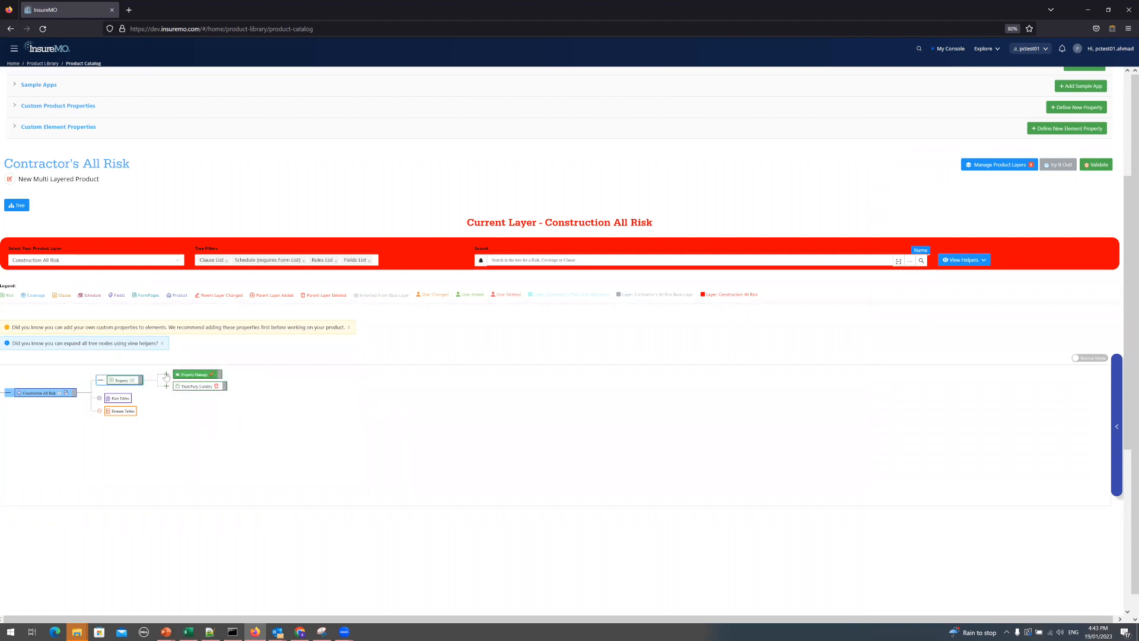
{"action": "left_click", "coordinate": [166, 375]}
{"action": "left_click", "coordinate": [166, 433]}
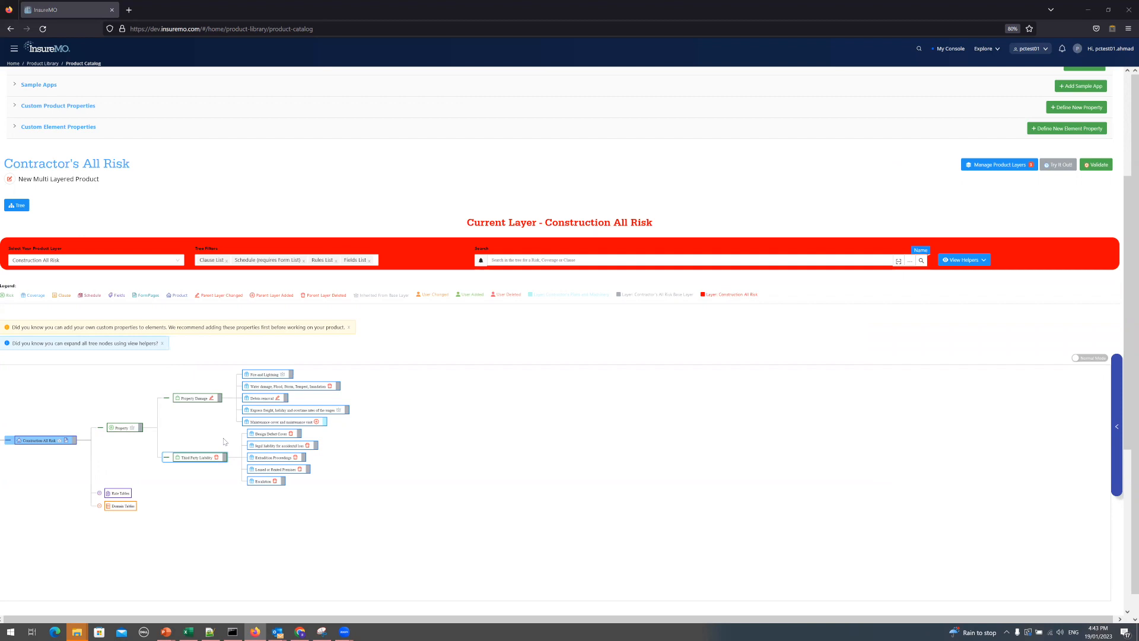
Step: Rename the Property Damage coverage group in the Construction All Risk layer to Material Damage, copied from the Excel sheet, and save the change
{"action": "key", "text": "alt+Tab"}
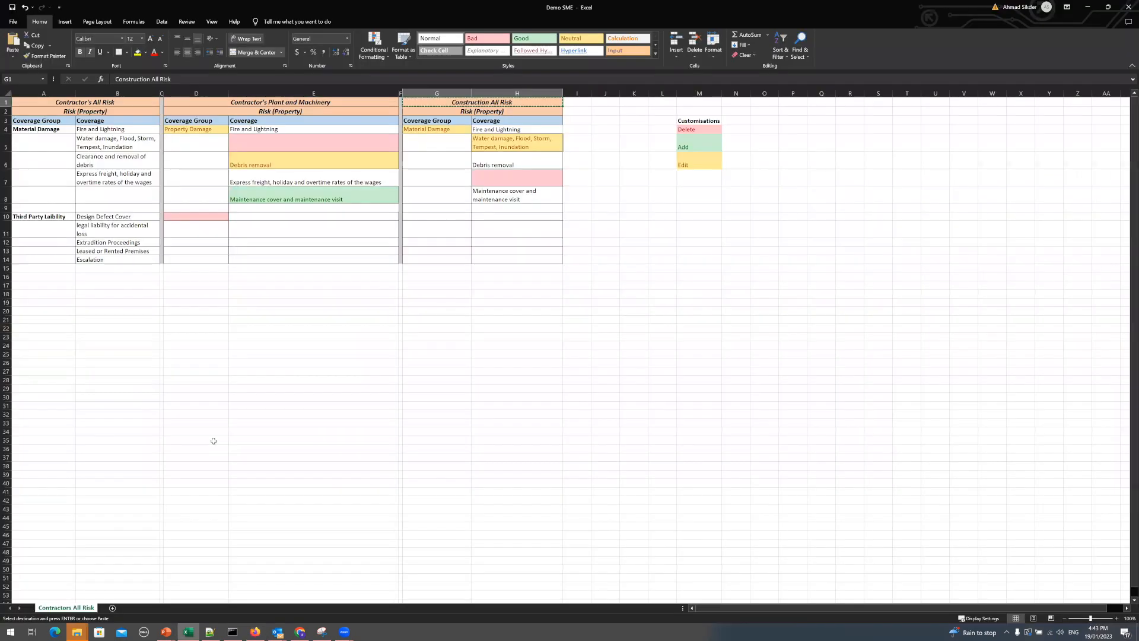
{"action": "left_click", "coordinate": [434, 130]}
{"action": "key", "text": "ctrl+c"}
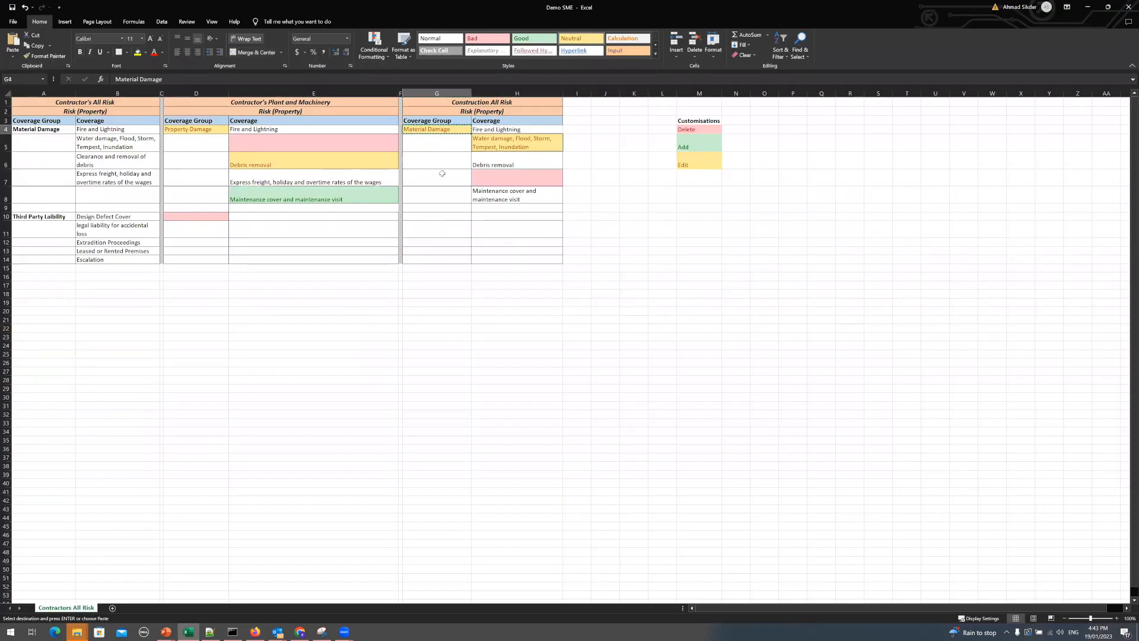
{"action": "key", "text": "alt+Tab"}
{"action": "left_click", "coordinate": [198, 398]}
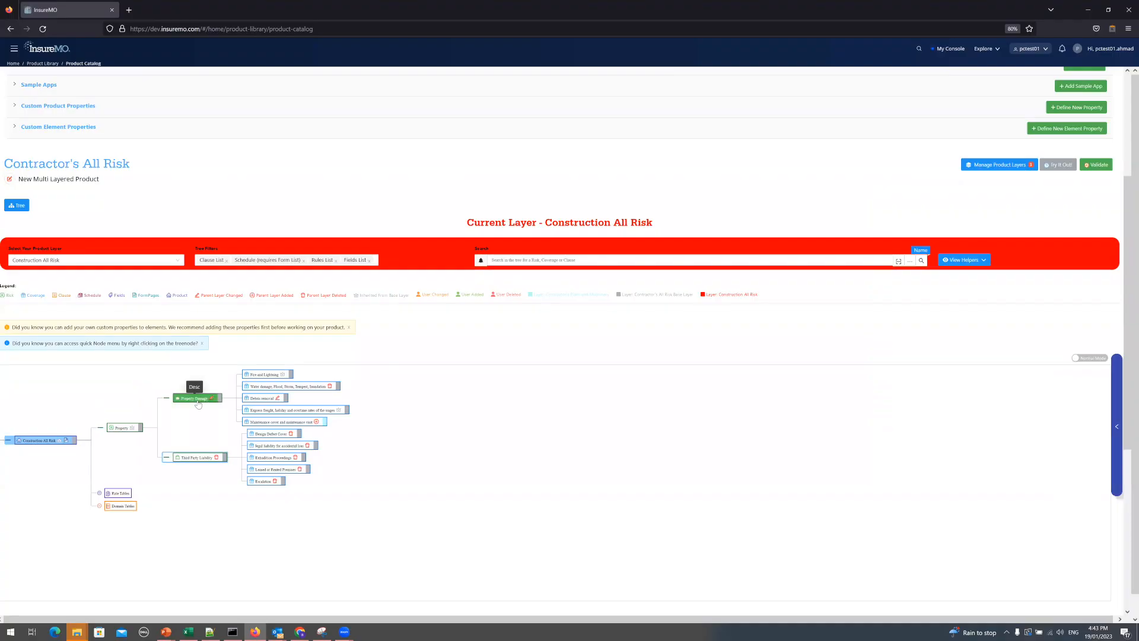
{"action": "right_click", "coordinate": [199, 403]}
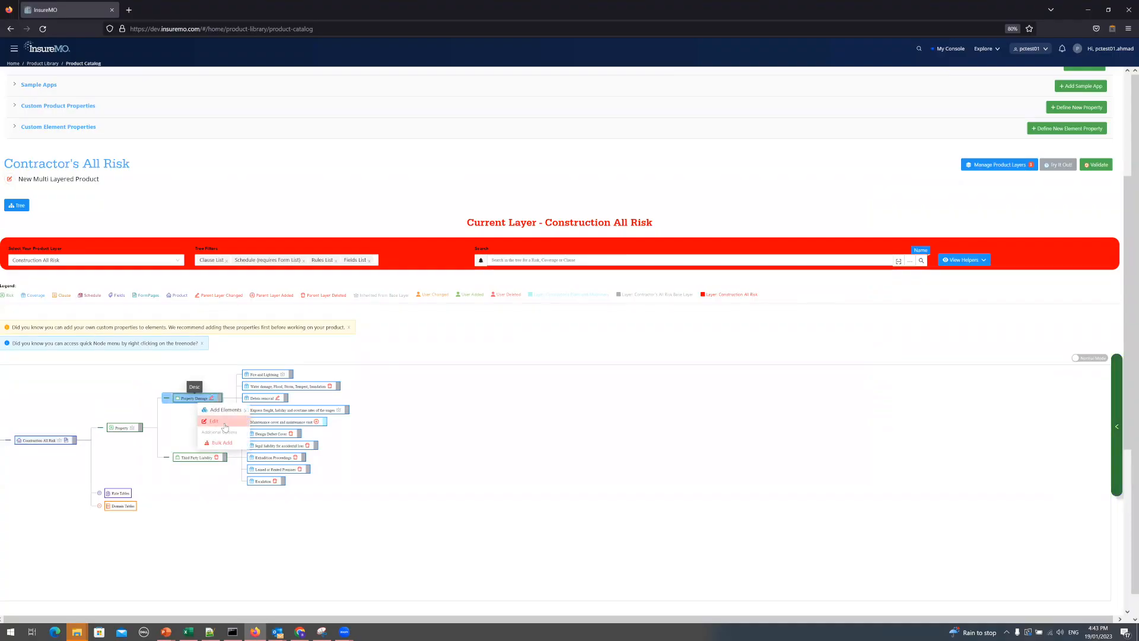
{"action": "left_click", "coordinate": [214, 420]}
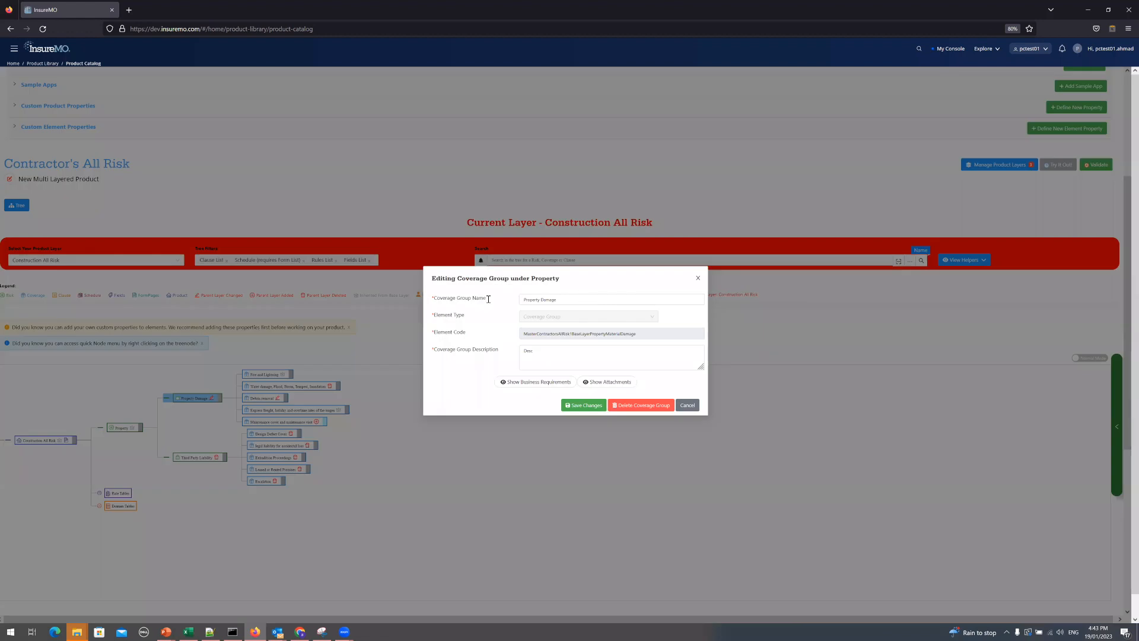
{"action": "key", "text": "ctrl+a"}
{"action": "key", "text": "ctrl+v"}
{"action": "left_click", "coordinate": [584, 406]}
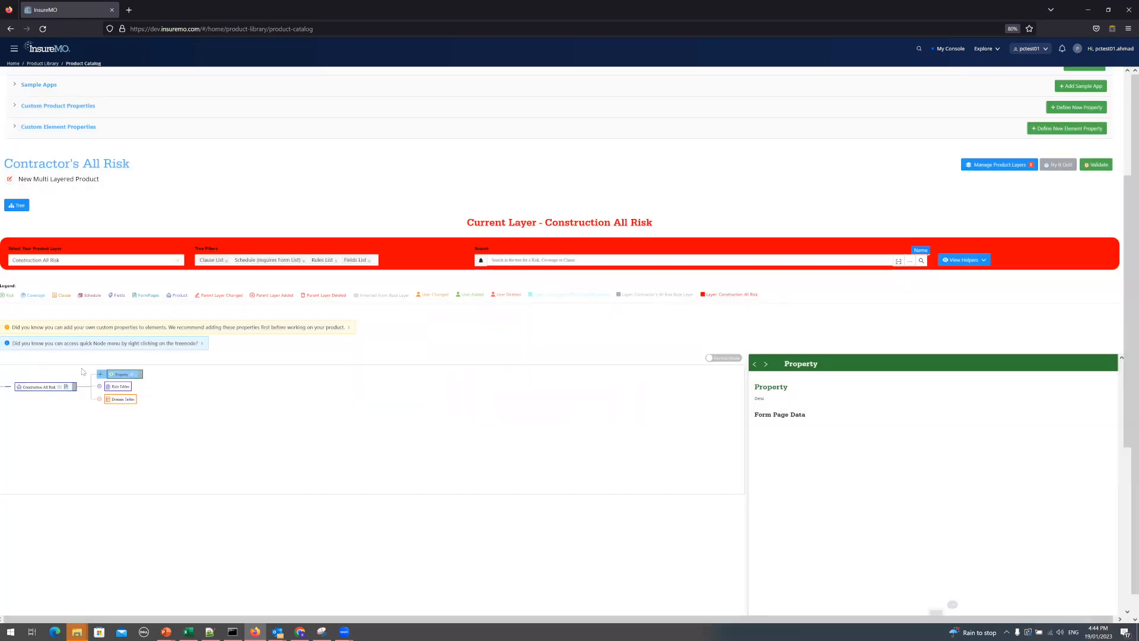
Step: Expand Property and Material Damage in the tree, and check the water damage coverage row across the layers in the Excel sheet
{"action": "left_click", "coordinate": [101, 373]}
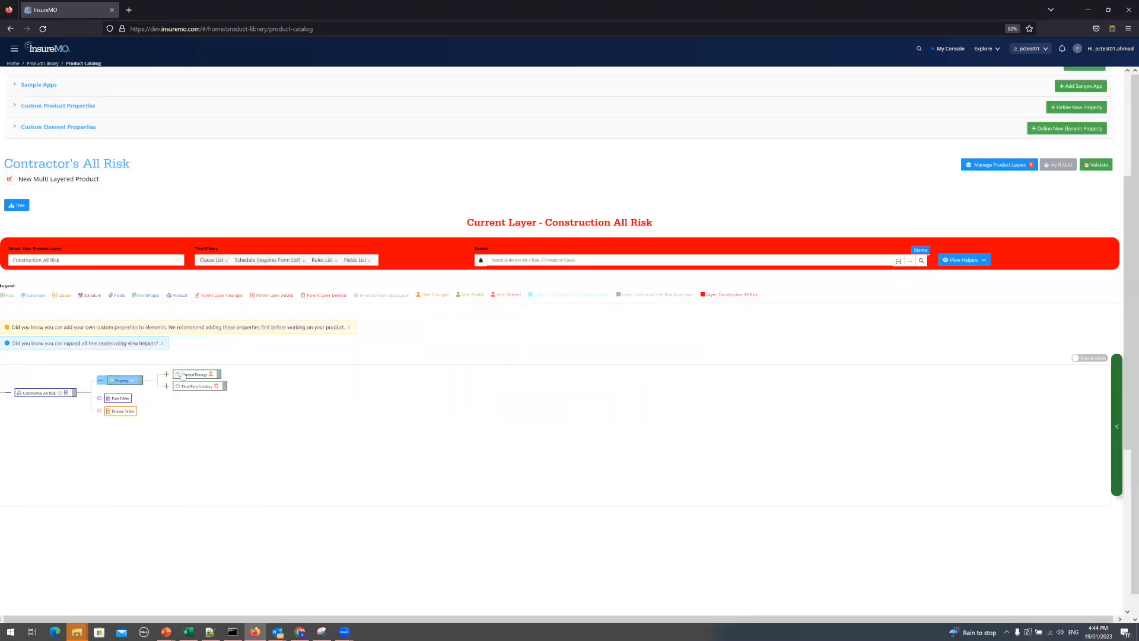
{"action": "left_click", "coordinate": [166, 375]}
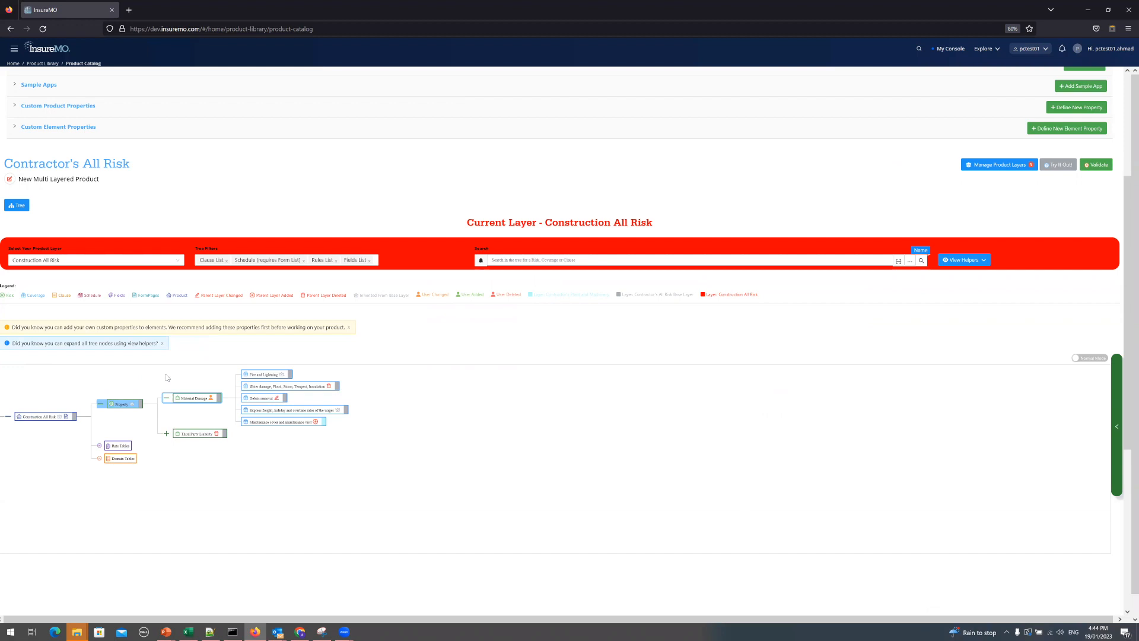
{"action": "key", "text": "alt+Tab"}
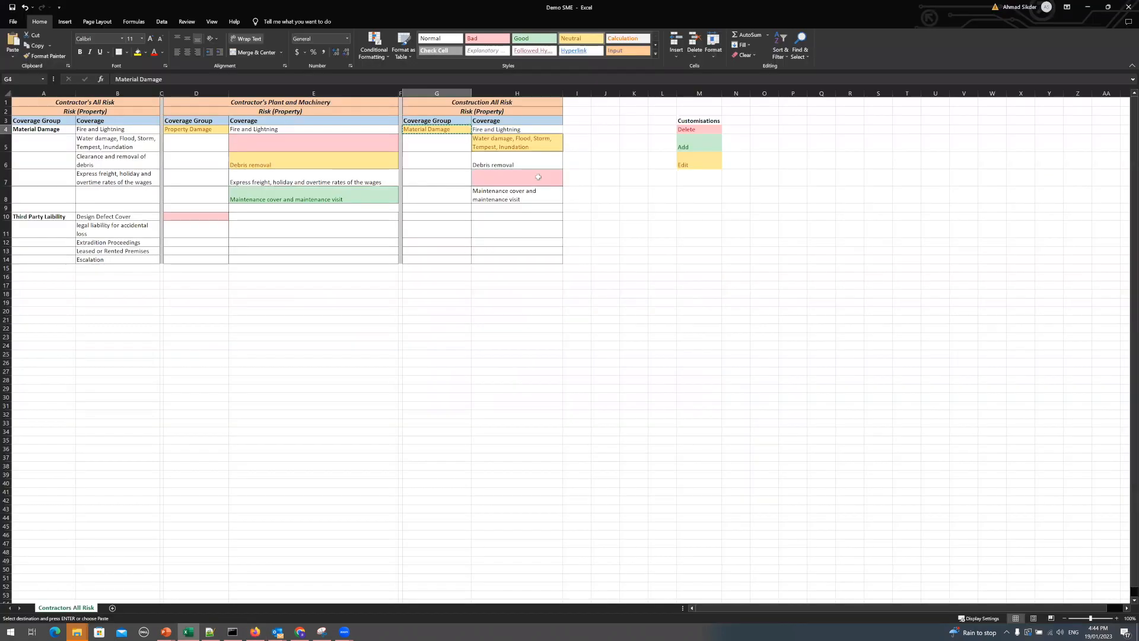
{"action": "left_click", "coordinate": [517, 147]}
{"action": "left_click", "coordinate": [337, 152]}
{"action": "left_click", "coordinate": [537, 140]}
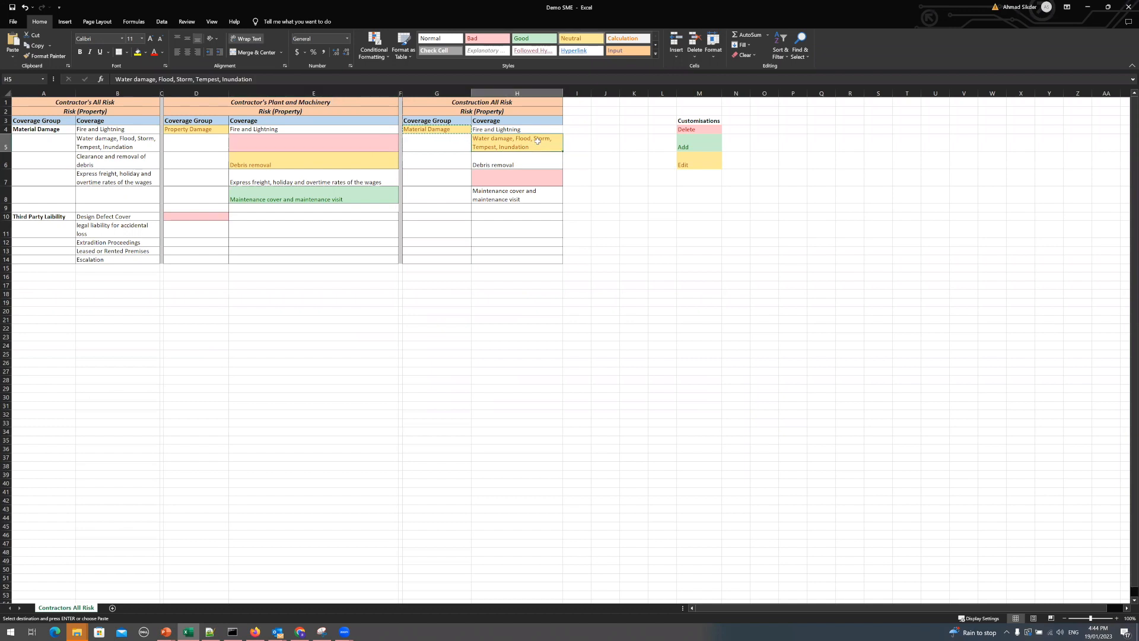
{"action": "key", "text": "alt+Tab"}
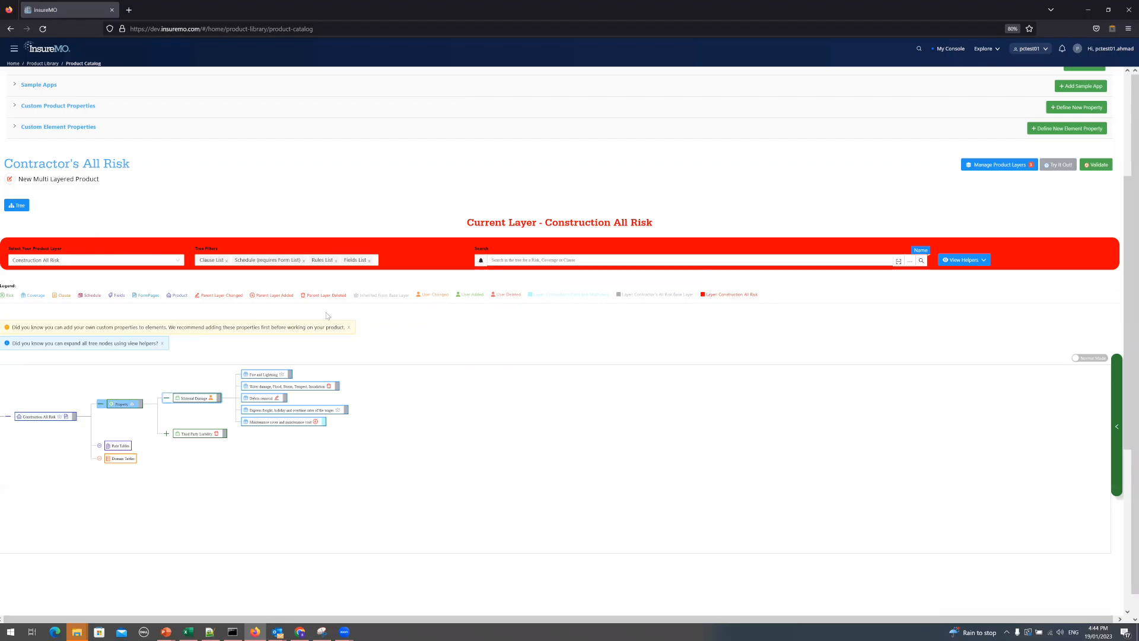
Step: Restore the deleted coverage Water damage, Flood, Storm, Tempest, Inundation under Material Damage and confirm
{"action": "left_click", "coordinate": [307, 388]}
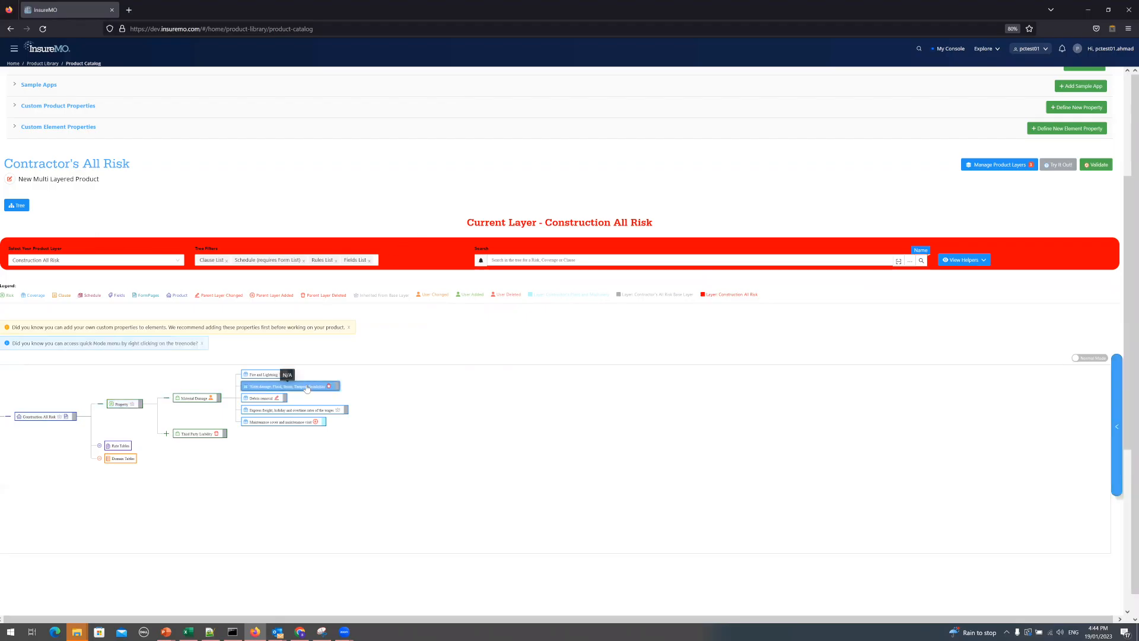
{"action": "right_click", "coordinate": [307, 387]}
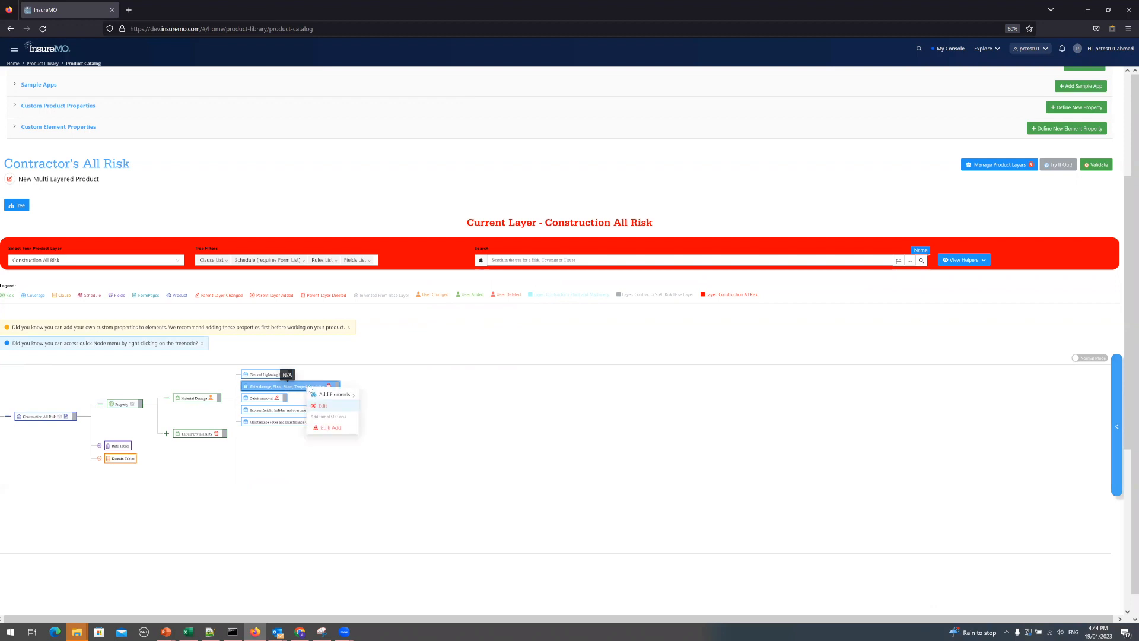
{"action": "left_click", "coordinate": [344, 407]}
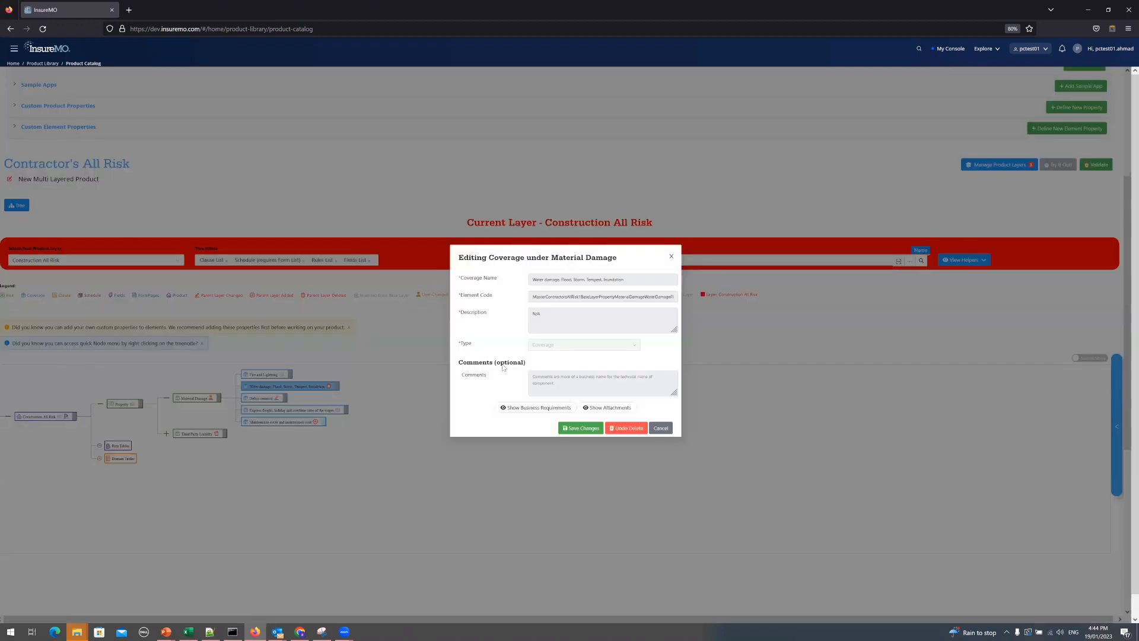
{"action": "left_click", "coordinate": [630, 428]}
{"action": "left_click", "coordinate": [677, 409]}
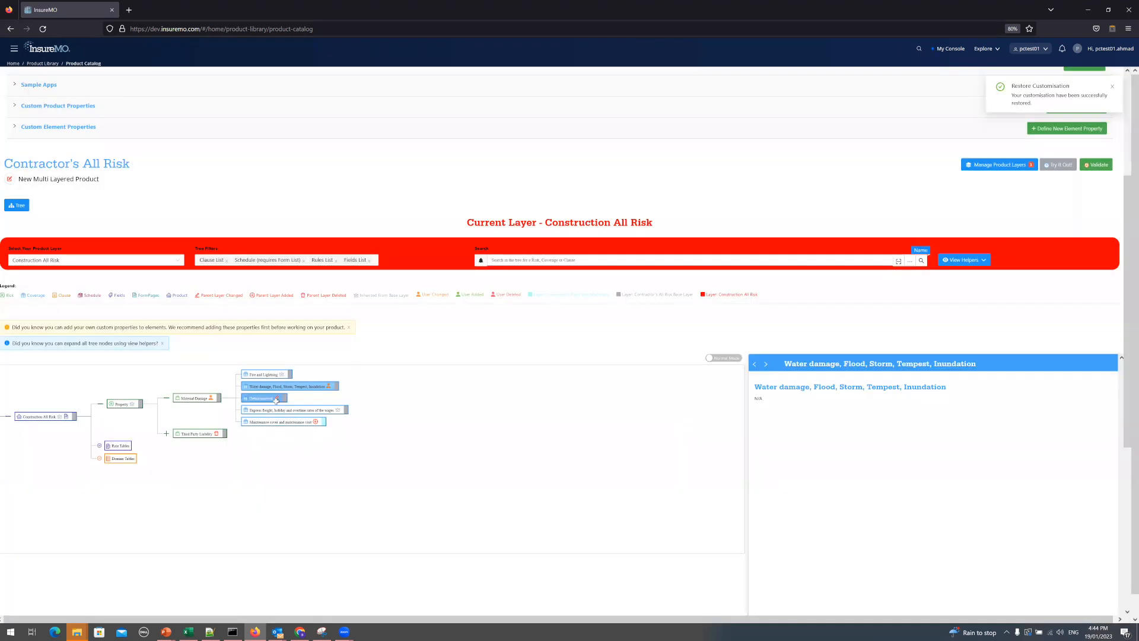
Step: Following the Excel sheet, delete the coverage Express freight, holiday and overtime rates of the wages under Material Damage
{"action": "key", "text": "alt+Tab"}
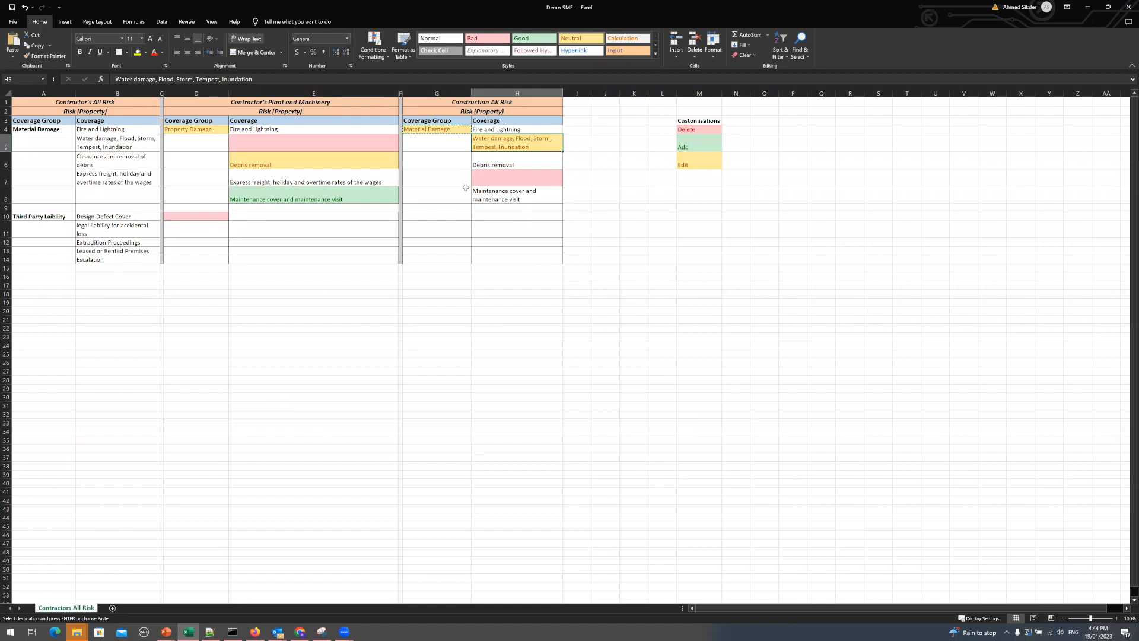
{"action": "left_click", "coordinate": [484, 177]}
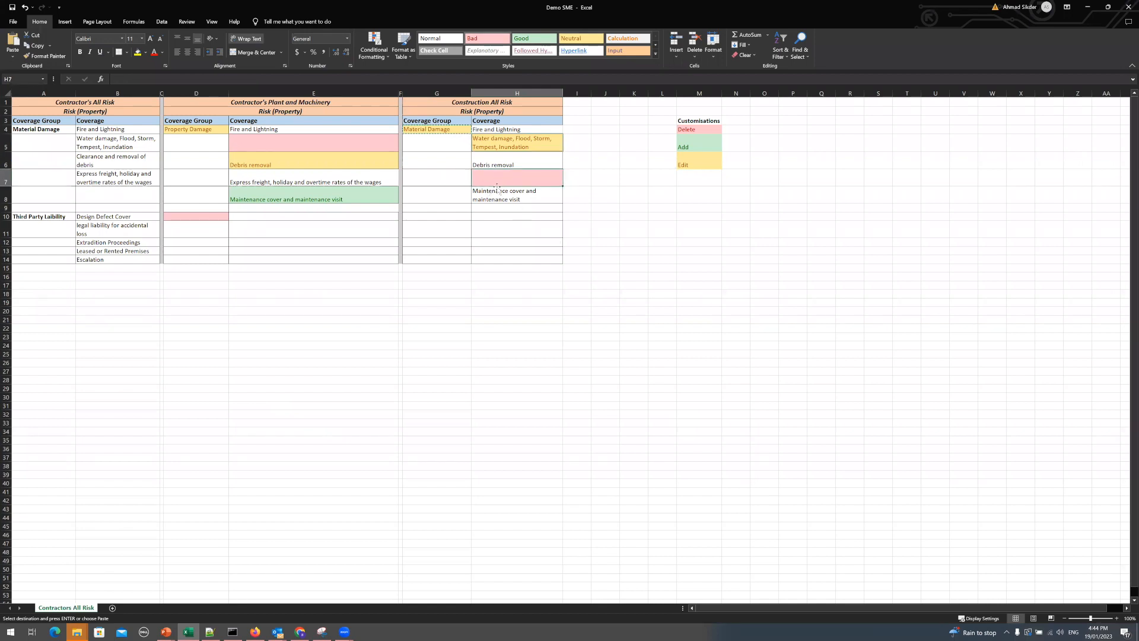
{"action": "key", "text": "alt+Tab"}
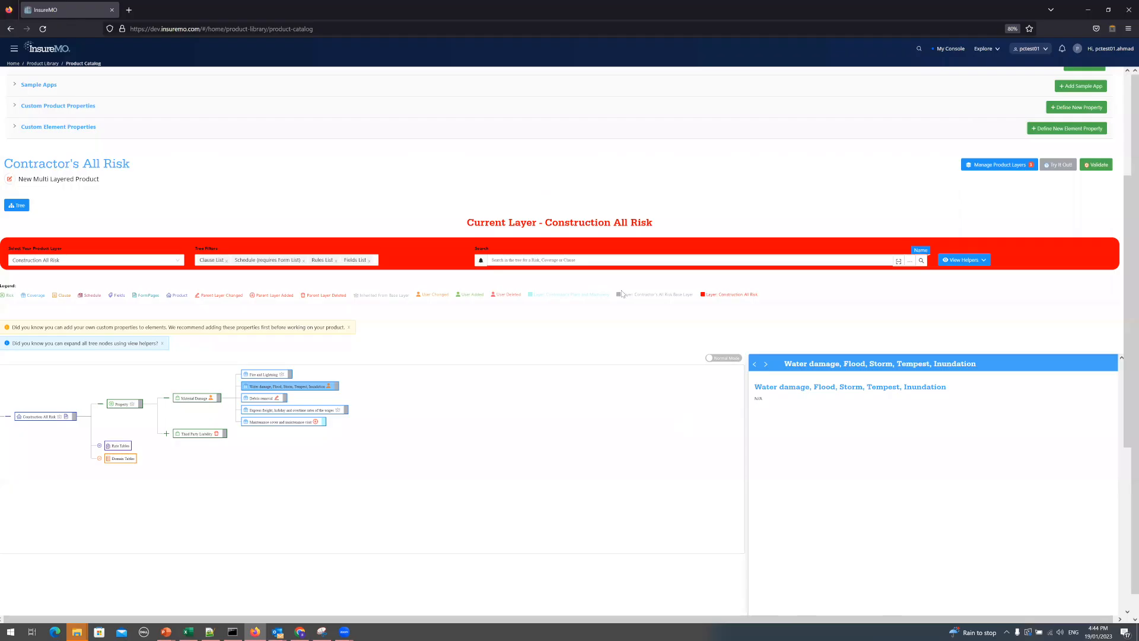
{"action": "left_click", "coordinate": [325, 413]}
{"action": "right_click", "coordinate": [325, 414]}
{"action": "left_click", "coordinate": [380, 432]}
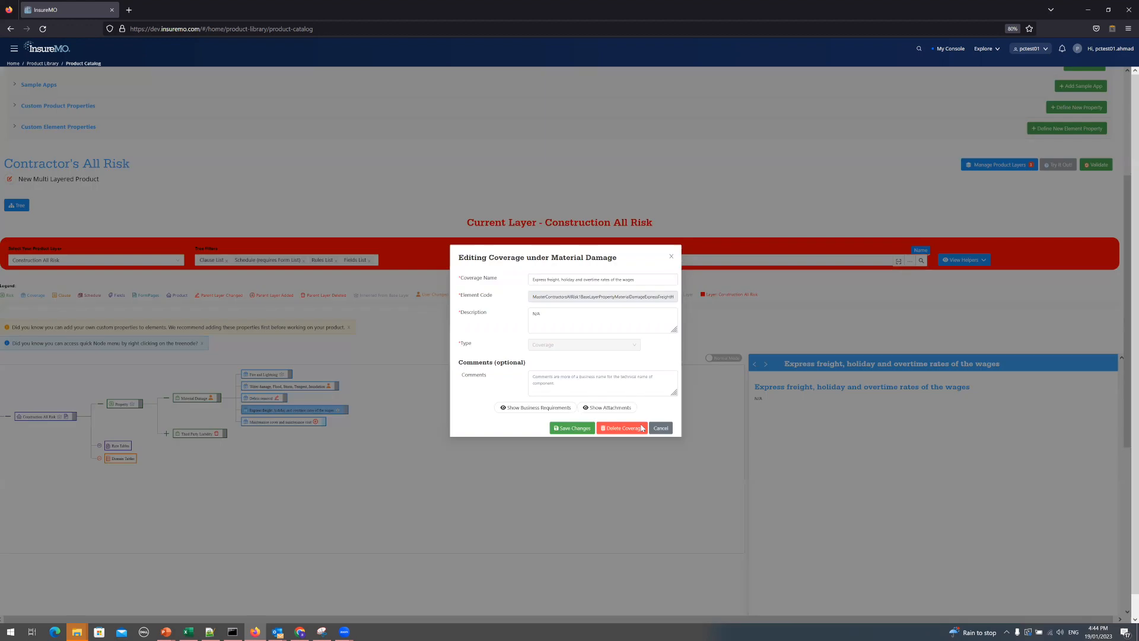
{"action": "left_click", "coordinate": [641, 427]}
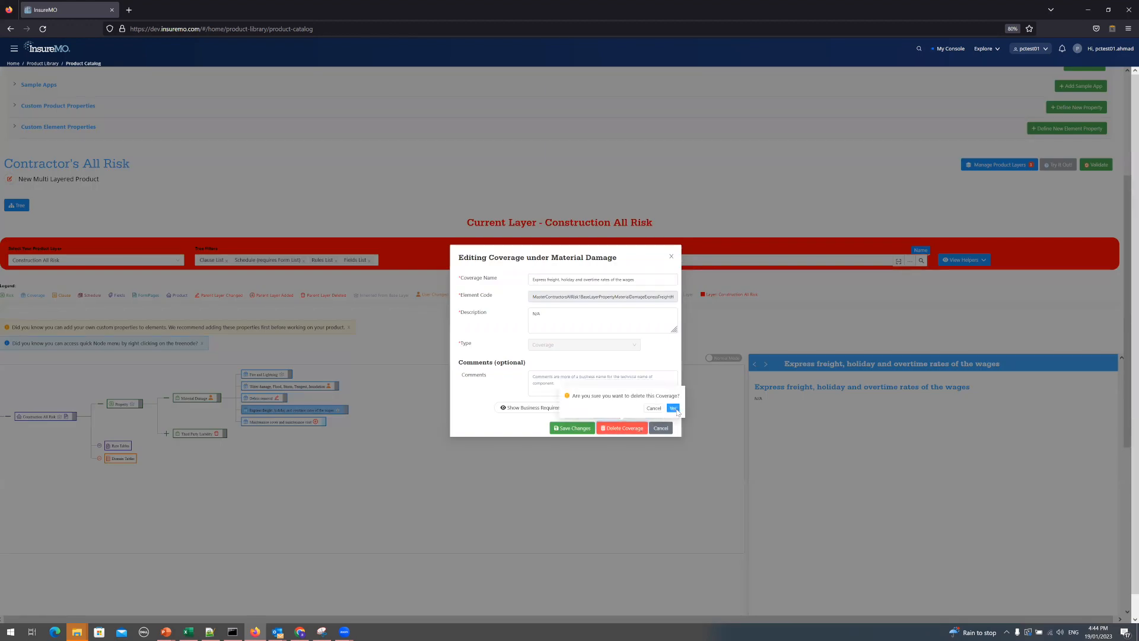
{"action": "left_click", "coordinate": [673, 408]}
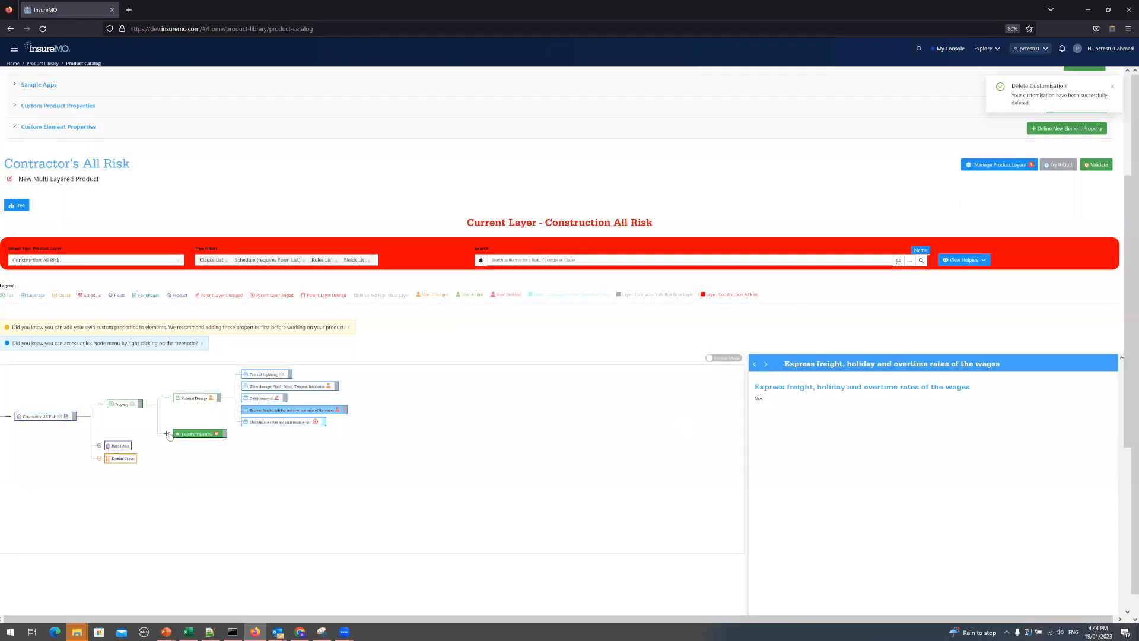
Step: Review the Construction All Risk columns in the Excel sheet, and show the product layer hierarchy in InsureMO
{"action": "key", "text": "alt+Tab"}
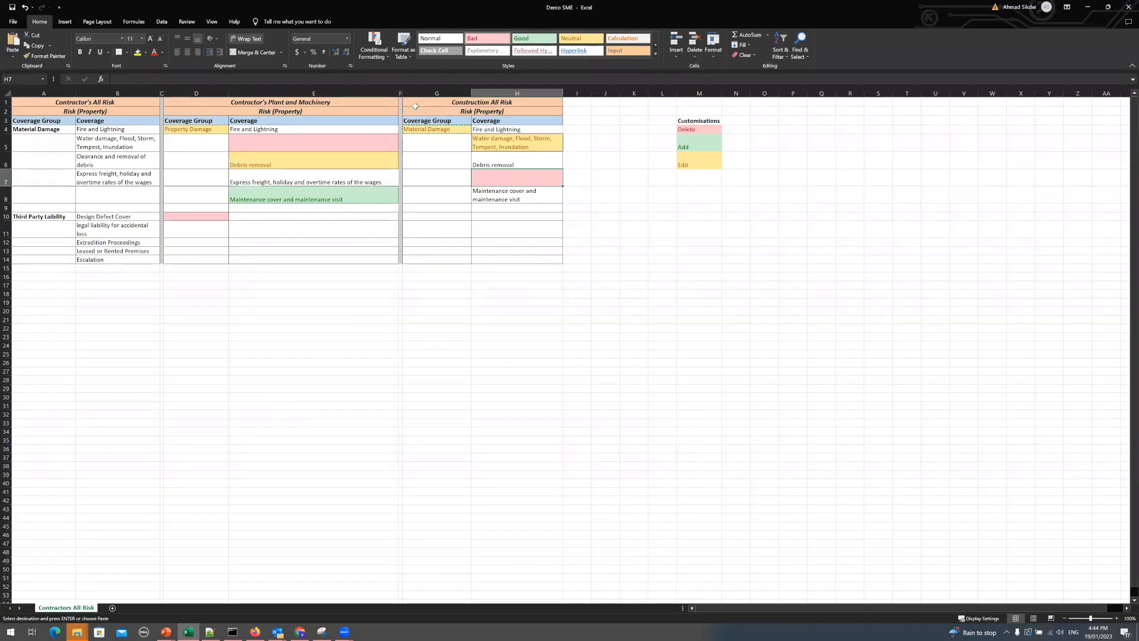
{"action": "left_click_drag", "start_coordinate": [415, 106], "coordinate": [511, 256]}
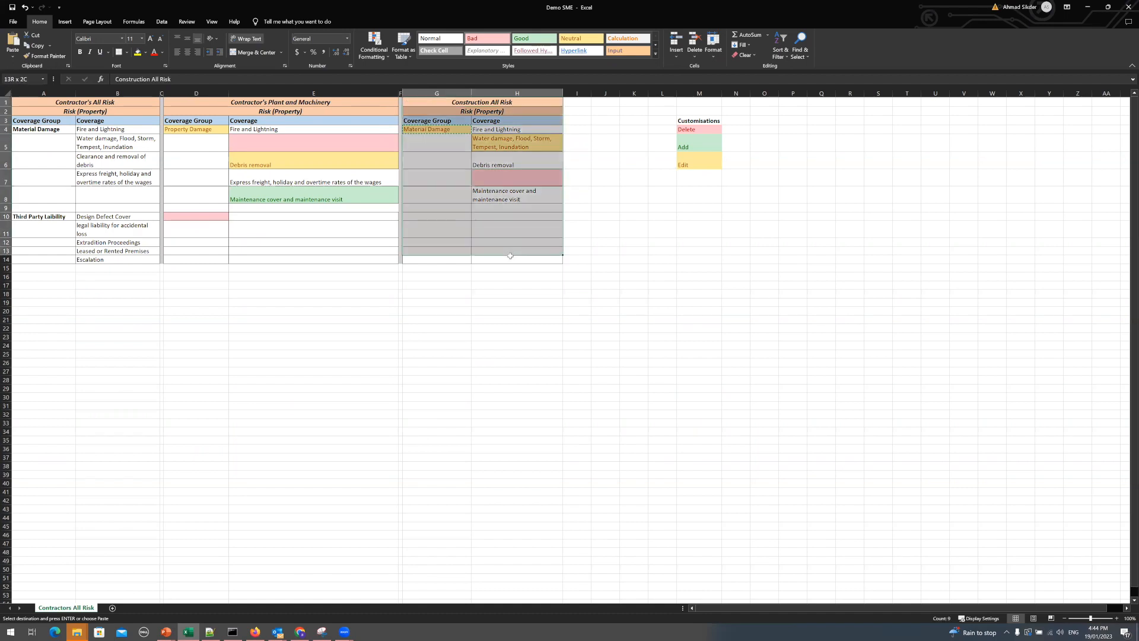
{"action": "key", "text": "alt+Tab"}
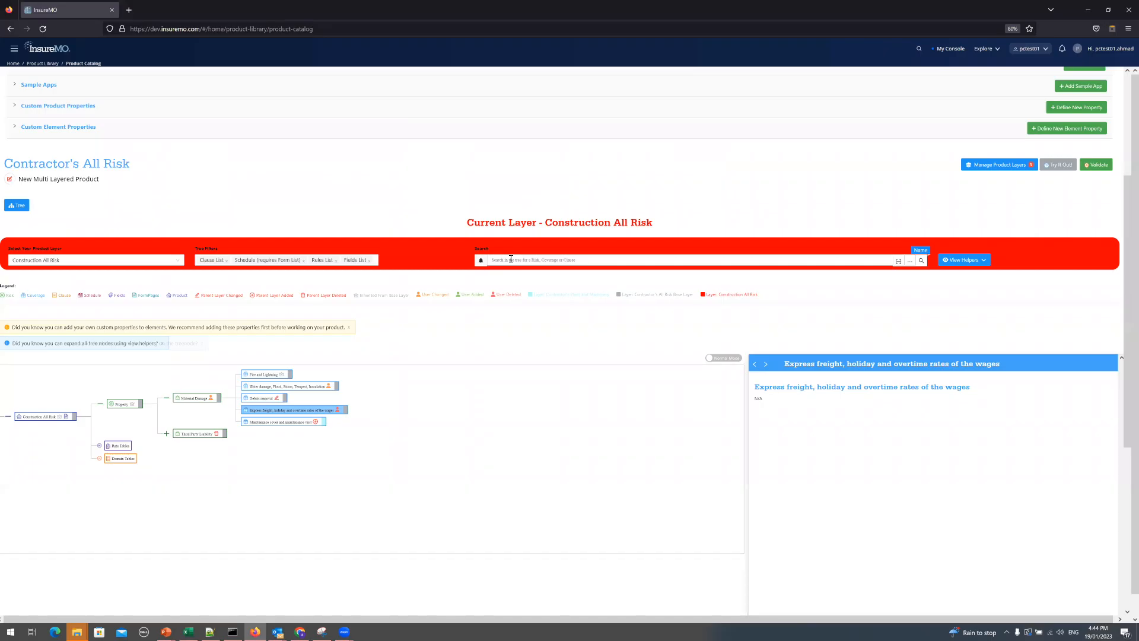
{"action": "left_click", "coordinate": [137, 263]}
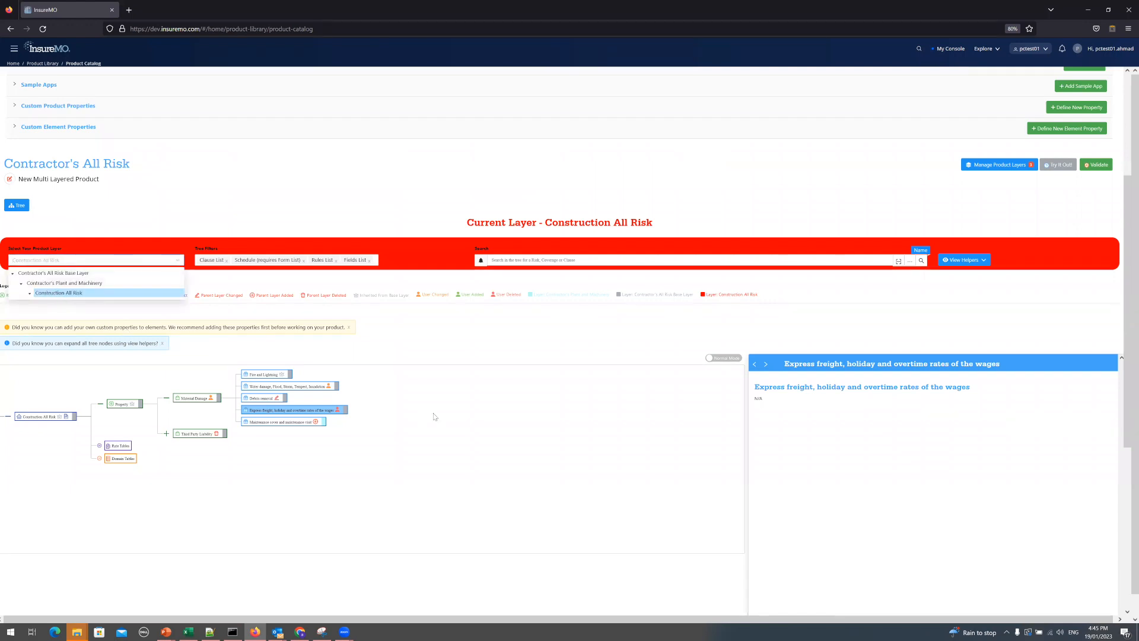
Step: Switch to the PowerPoint slide show and advance to the "What's next for DIPL ?" slide
{"action": "key", "text": "alt+Tab"}
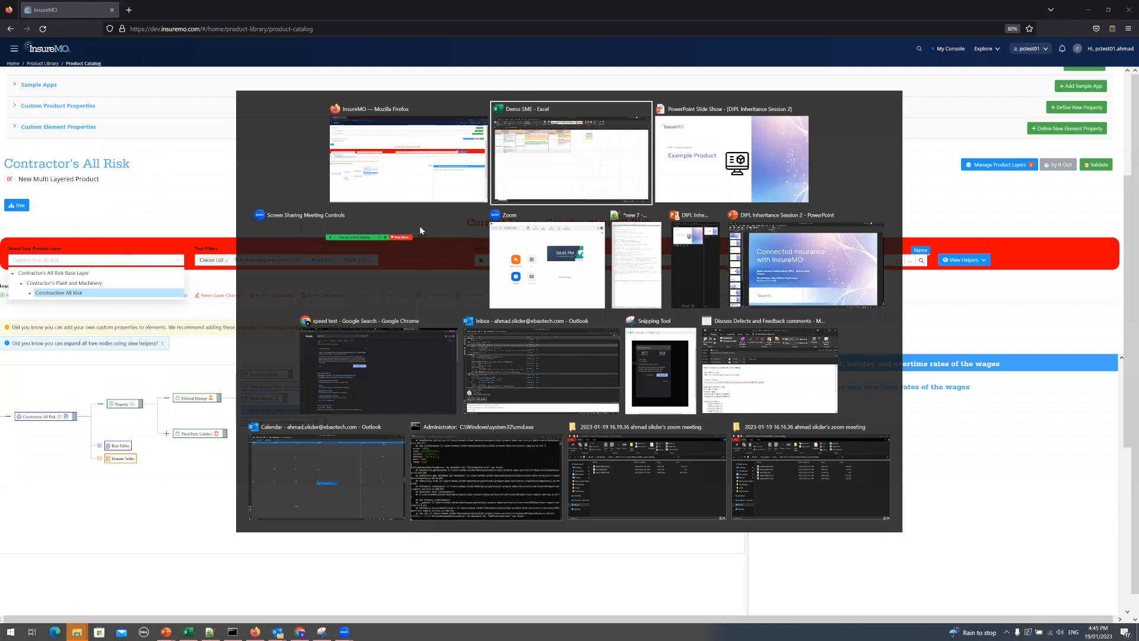
{"action": "key", "text": "alt+Tab"}
{"action": "key", "text": "Right"}
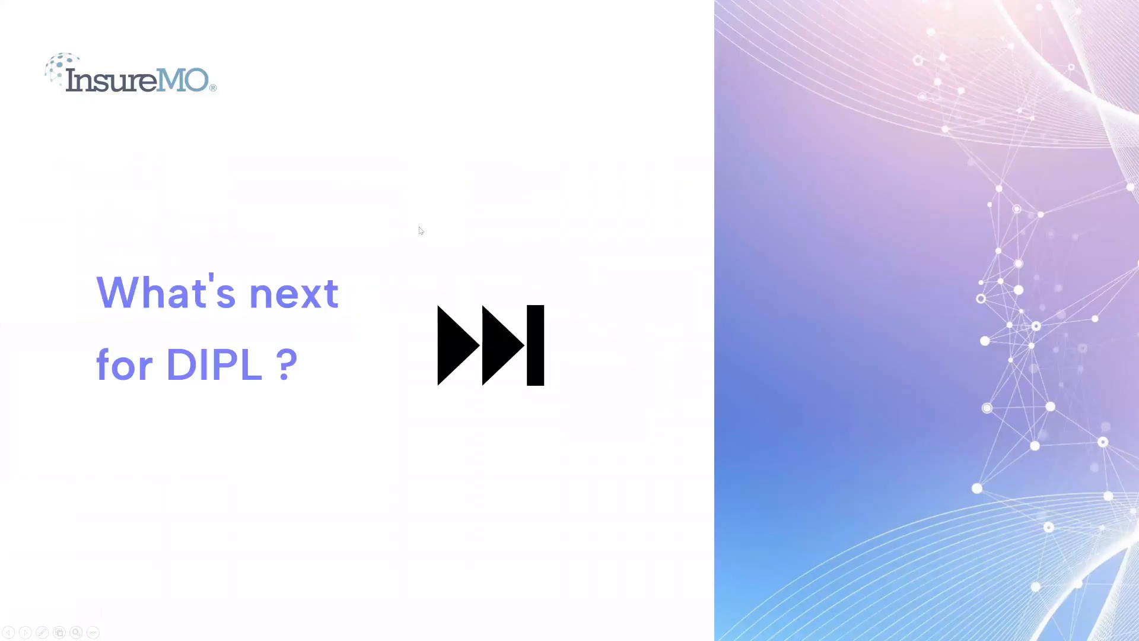